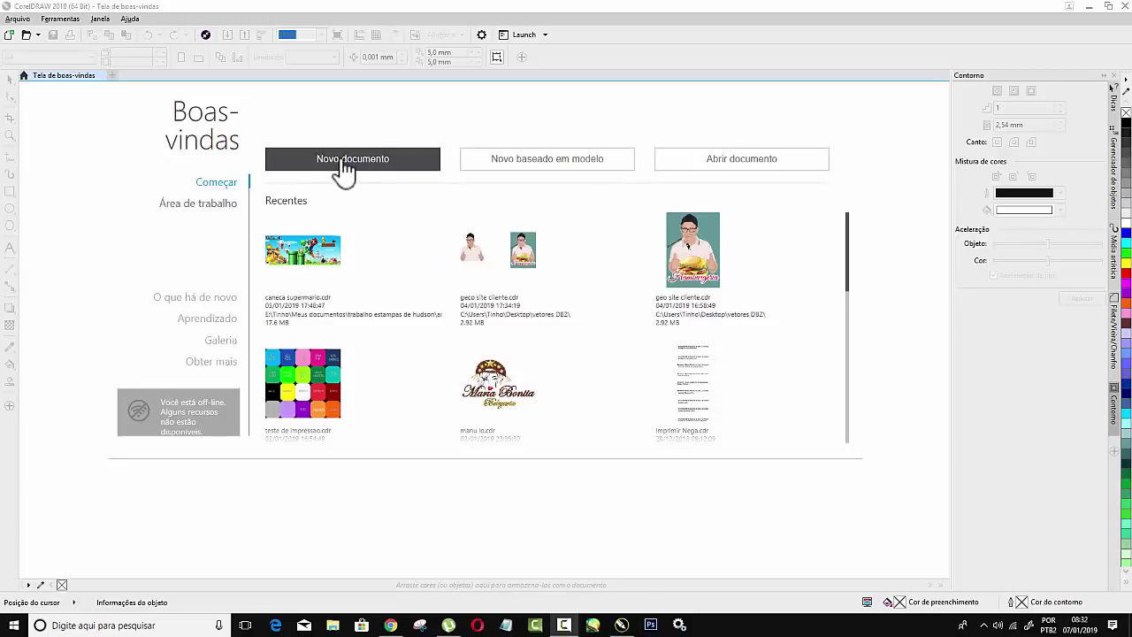
Create a new A3 document (29,7 × 42,0 cm) with units set to centimetres.
{"action": "left_click", "coordinate": [345, 168]}
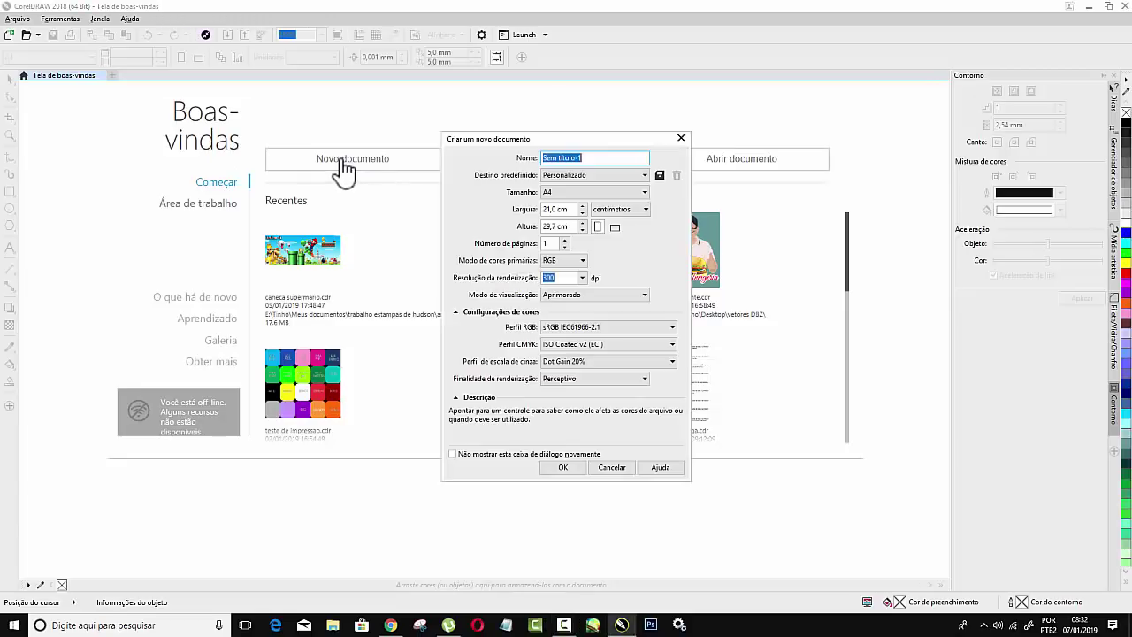
{"action": "left_click", "coordinate": [633, 194]}
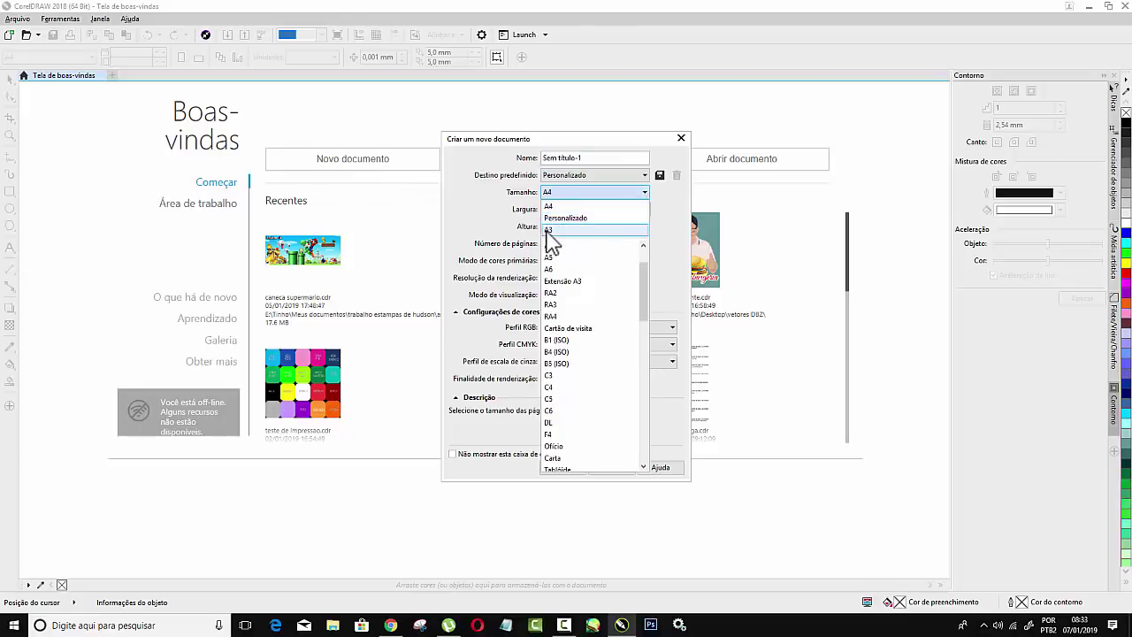
{"action": "left_click", "coordinate": [630, 212]}
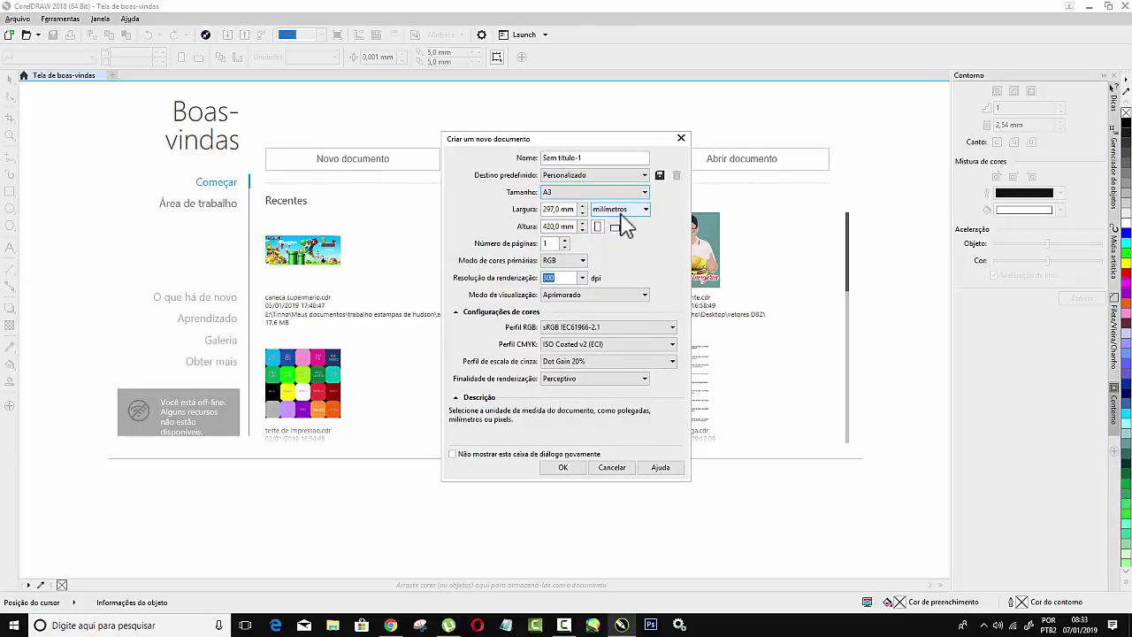
{"action": "left_click", "coordinate": [629, 214]}
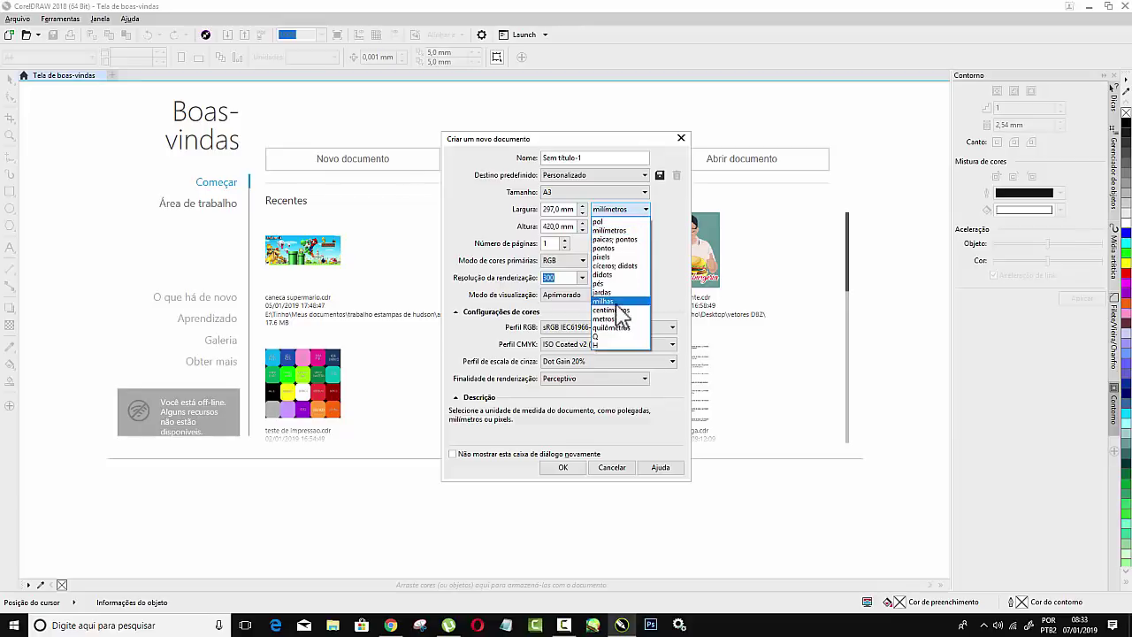
{"action": "left_click", "coordinate": [620, 311]}
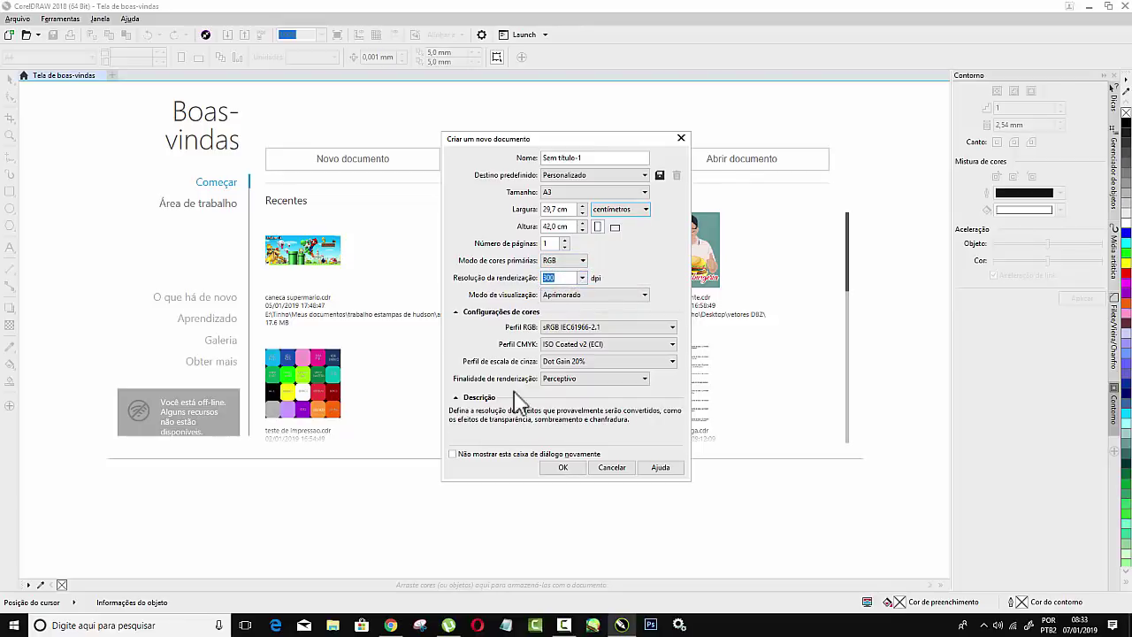
{"action": "left_click", "coordinate": [565, 469]}
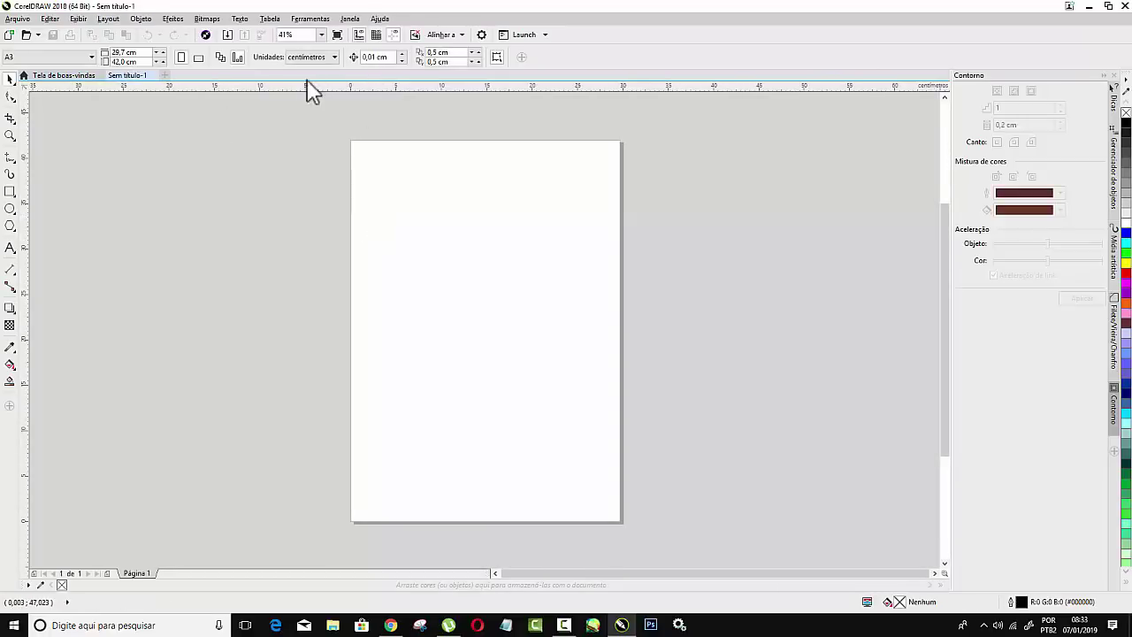
Import the bride-and-groom JPG picture into the document.
{"action": "right_click", "coordinate": [292, 150]}
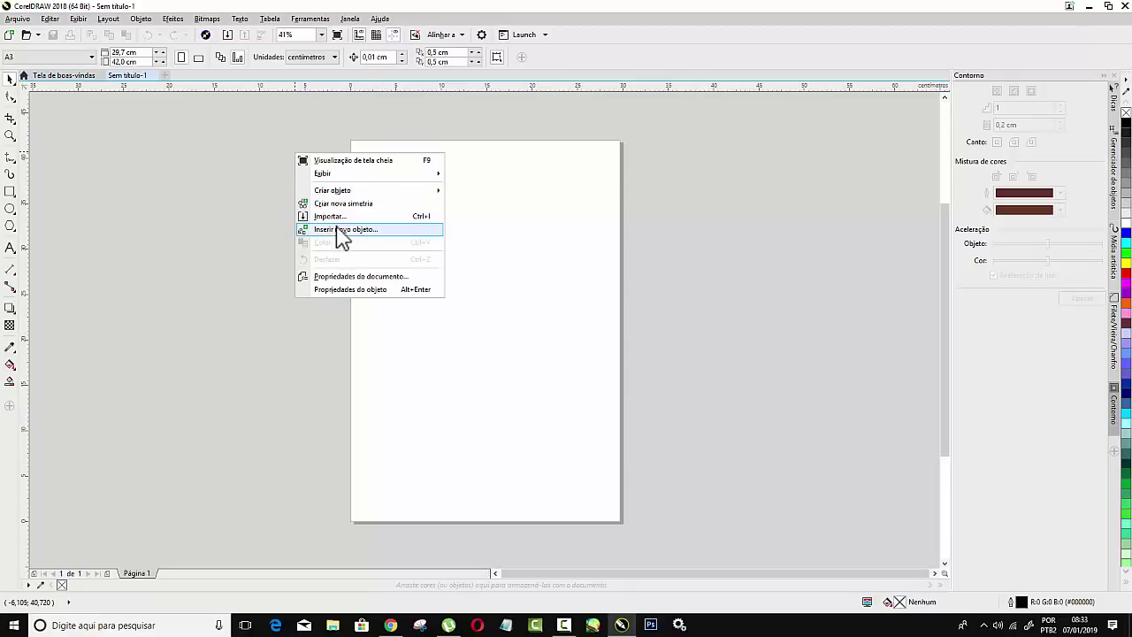
{"action": "left_click", "coordinate": [335, 219]}
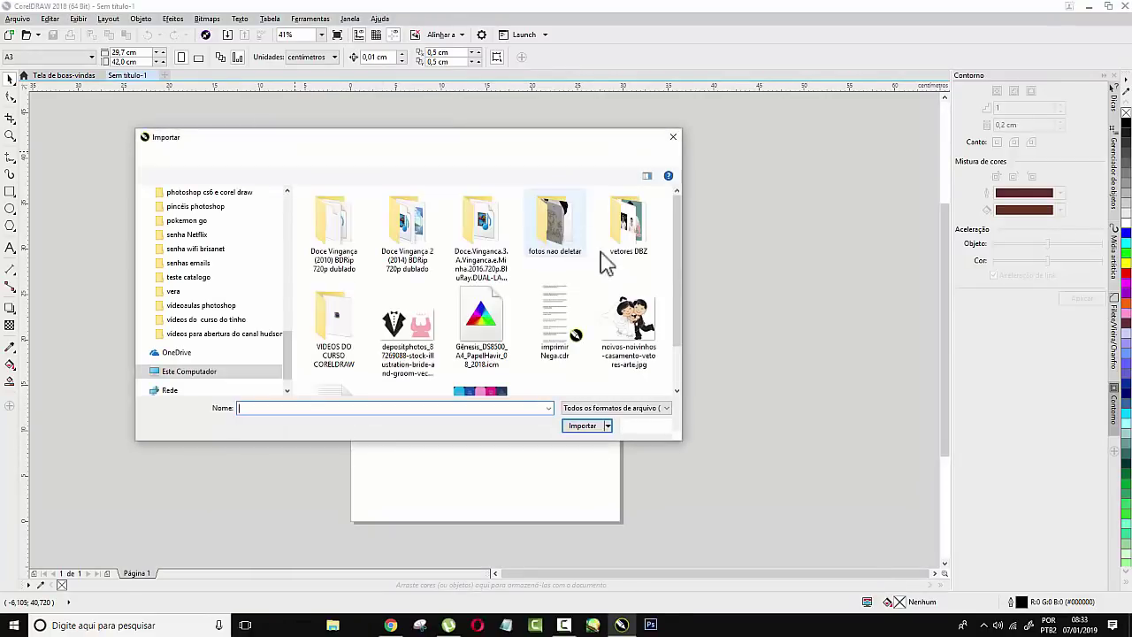
{"action": "scroll", "coordinate": [675, 274], "scroll_direction": "down", "scroll_amount": 1}
{"action": "left_click", "coordinate": [407, 291]}
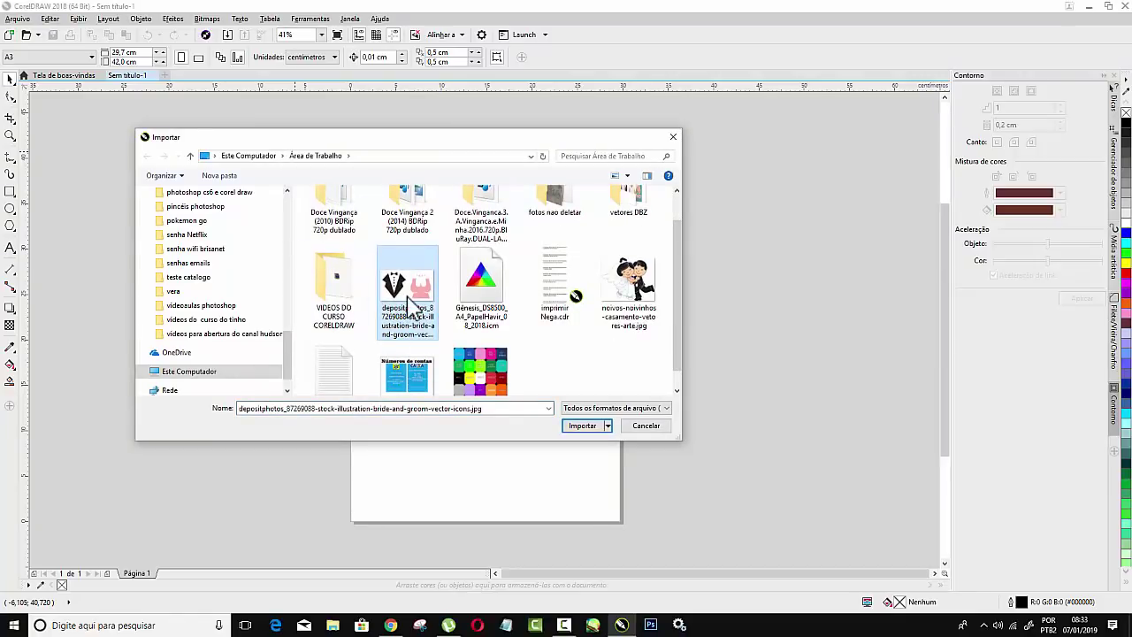
{"action": "left_click", "coordinate": [583, 427]}
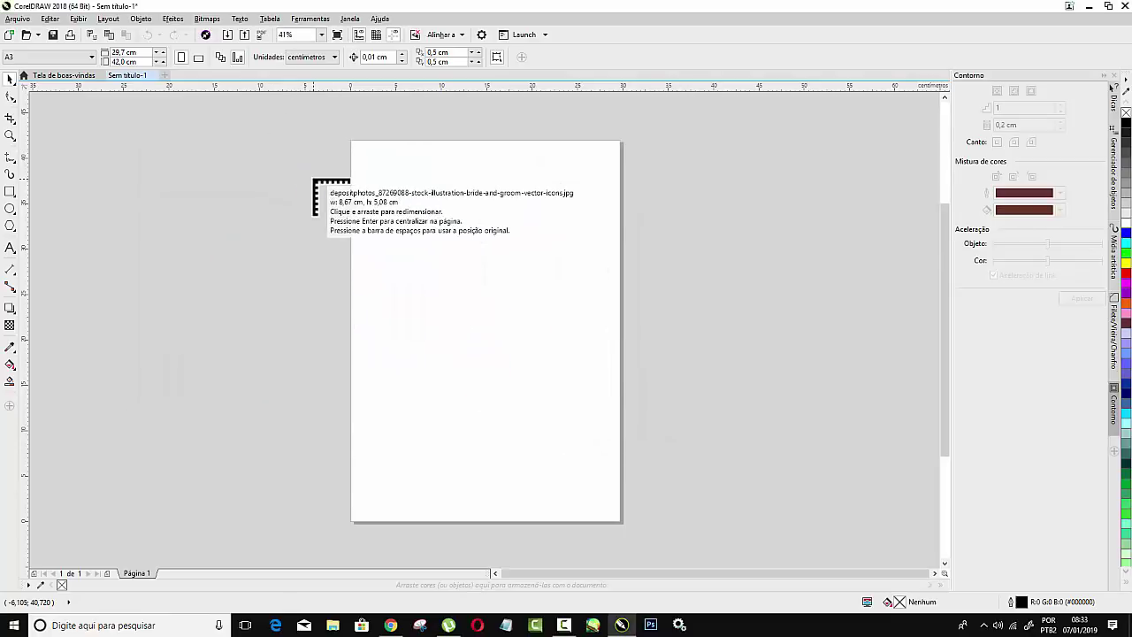
{"action": "key", "text": "Return"}
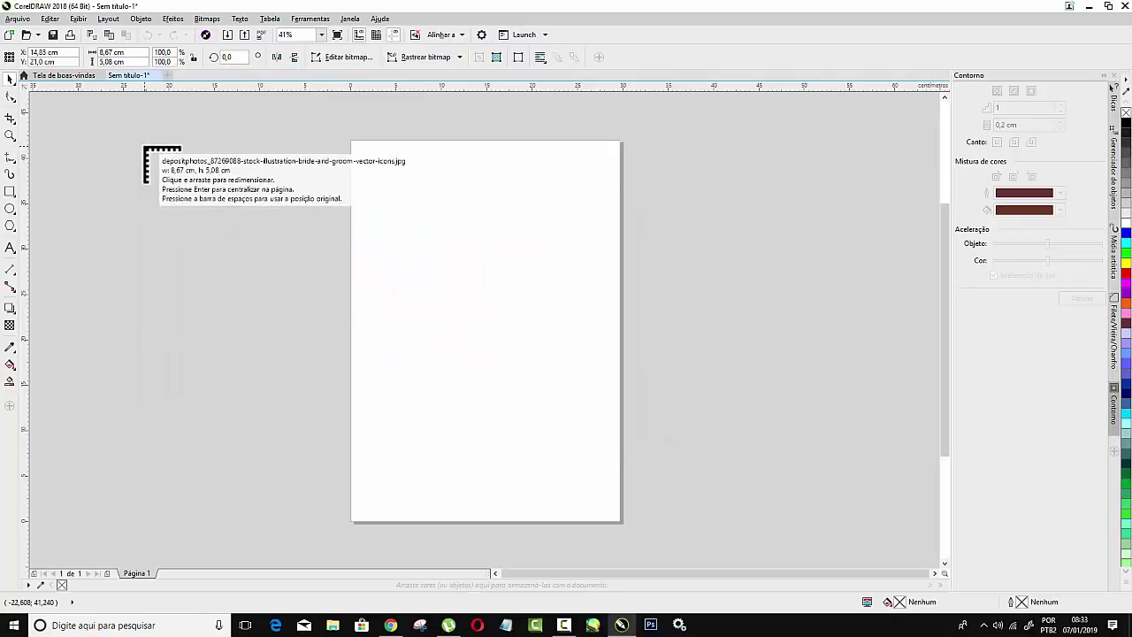
Enlarge the picture, place it across the top of the page and lock it.
{"action": "left_click_drag", "start_coordinate": [141, 144], "coordinate": [349, 311]}
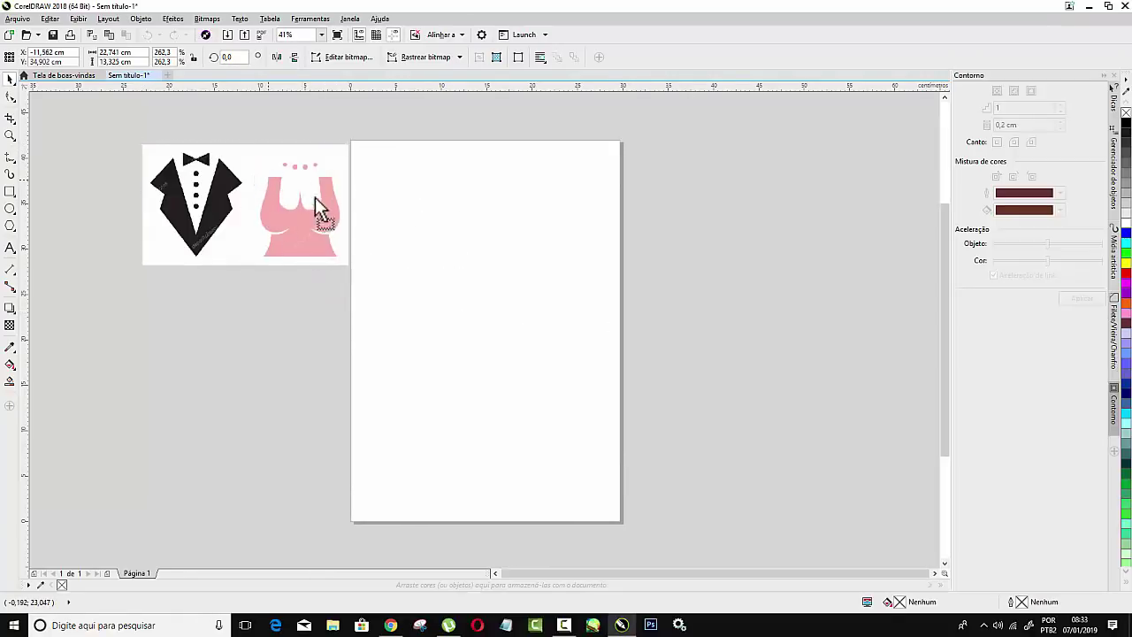
{"action": "mouse_move", "coordinate": [287, 183]}
{"action": "left_mouse_down"}
{"action": "mouse_move", "coordinate": [409, 215]}
{"action": "mouse_move", "coordinate": [509, 210]}
{"action": "left_mouse_up"}
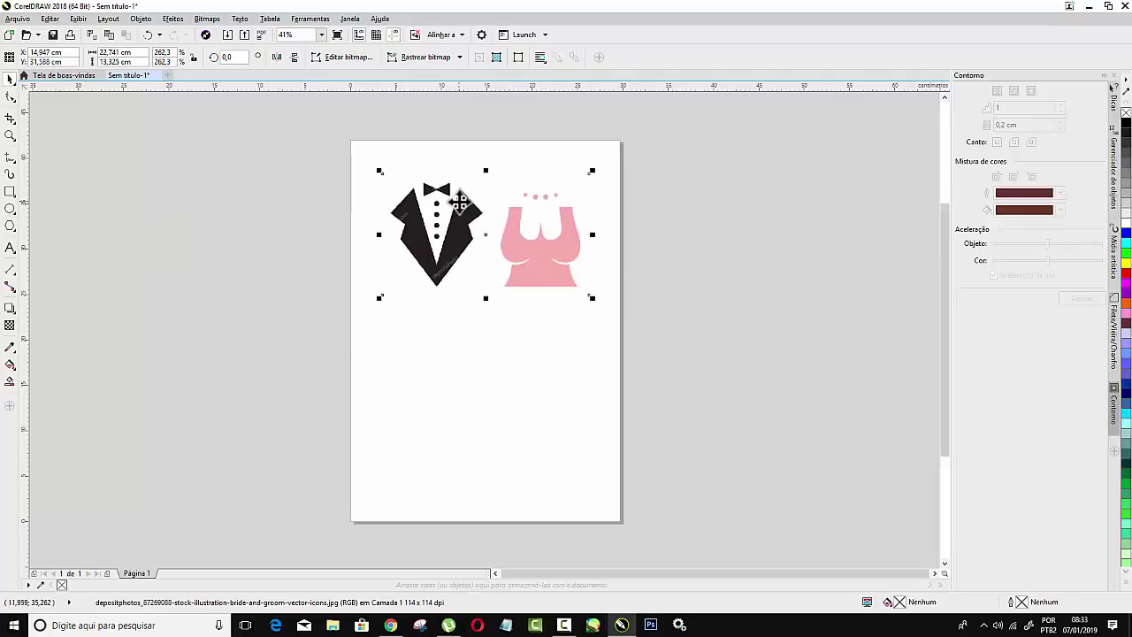
{"action": "right_click", "coordinate": [459, 202]}
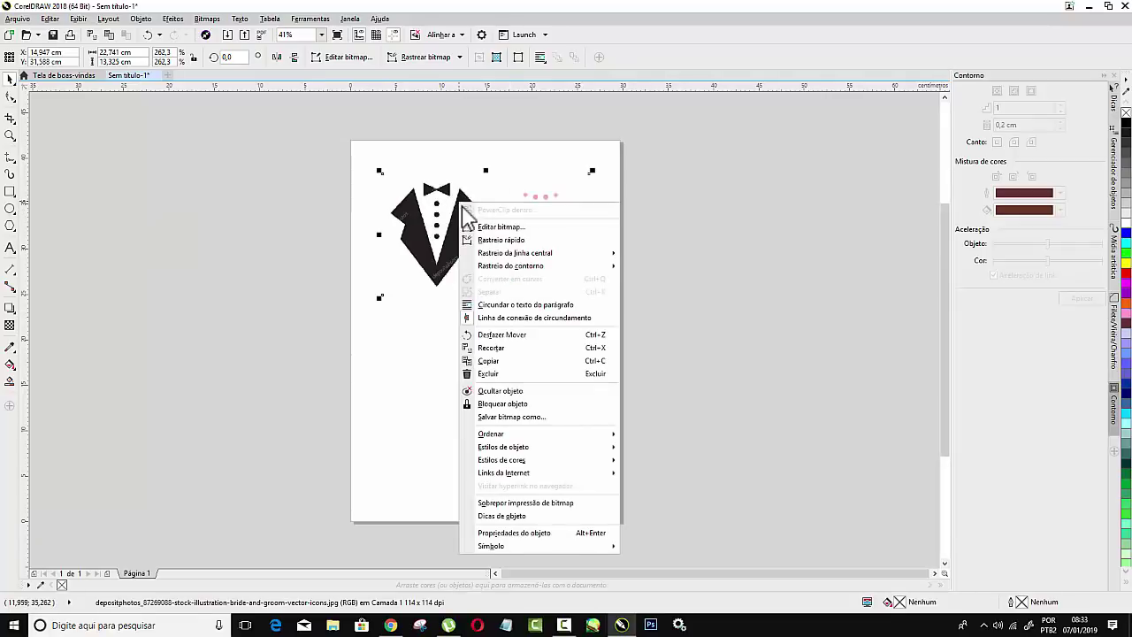
{"action": "left_click", "coordinate": [499, 404]}
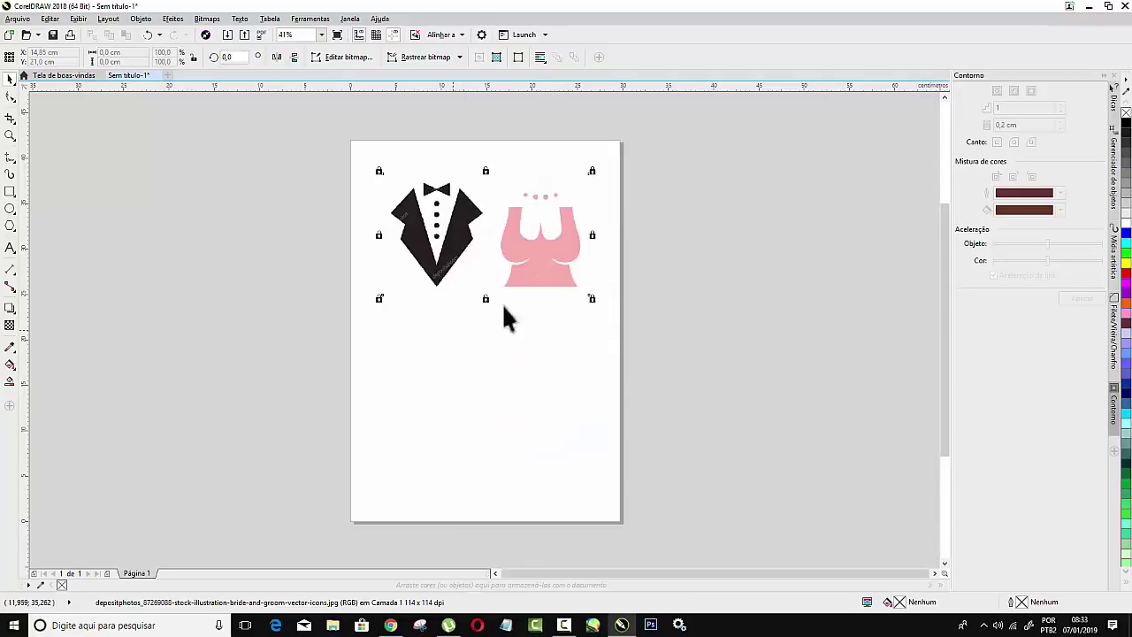
{"action": "left_click", "coordinate": [614, 270]}
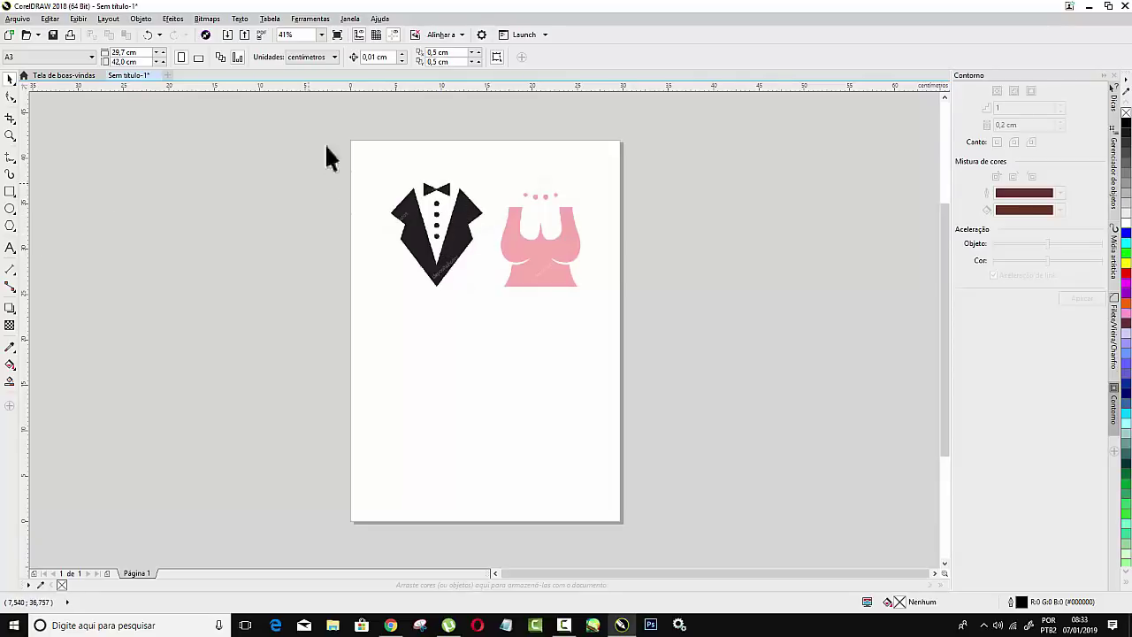
Select the Bézier tool and edit the default outline for new graphics.
{"action": "left_click", "coordinate": [7, 159]}
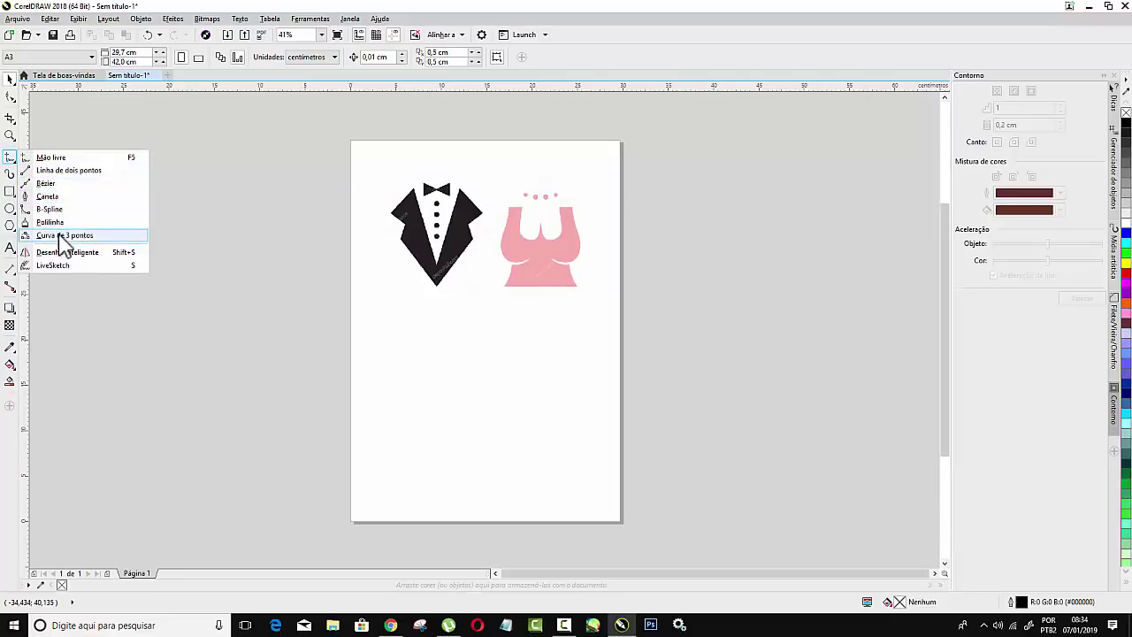
{"action": "left_click", "coordinate": [75, 184]}
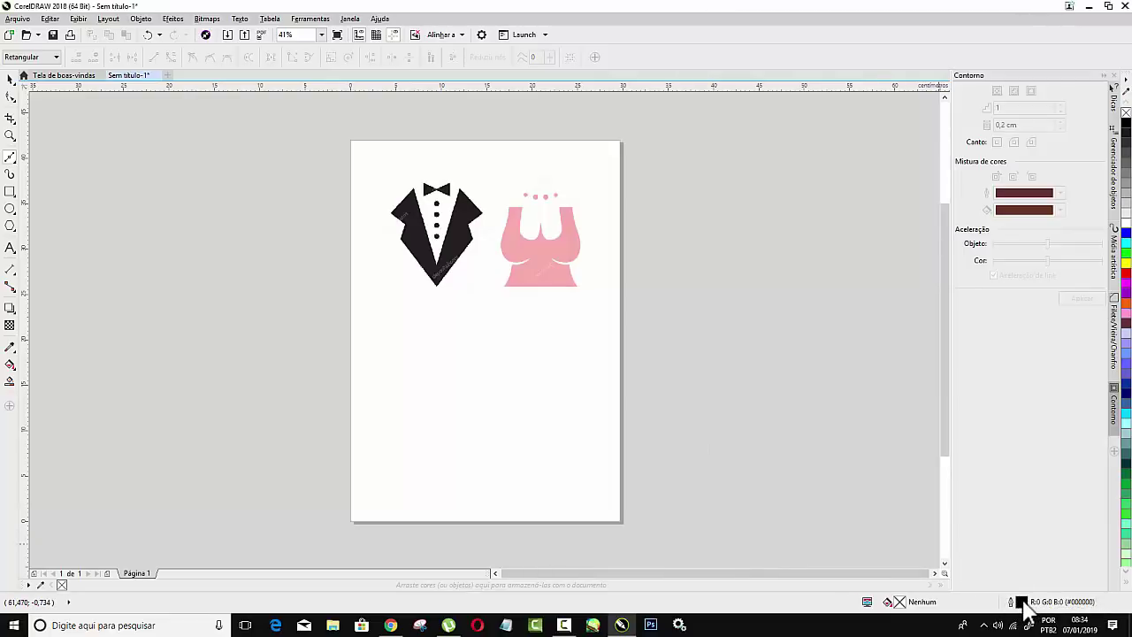
{"action": "double_click", "coordinate": [1021, 603]}
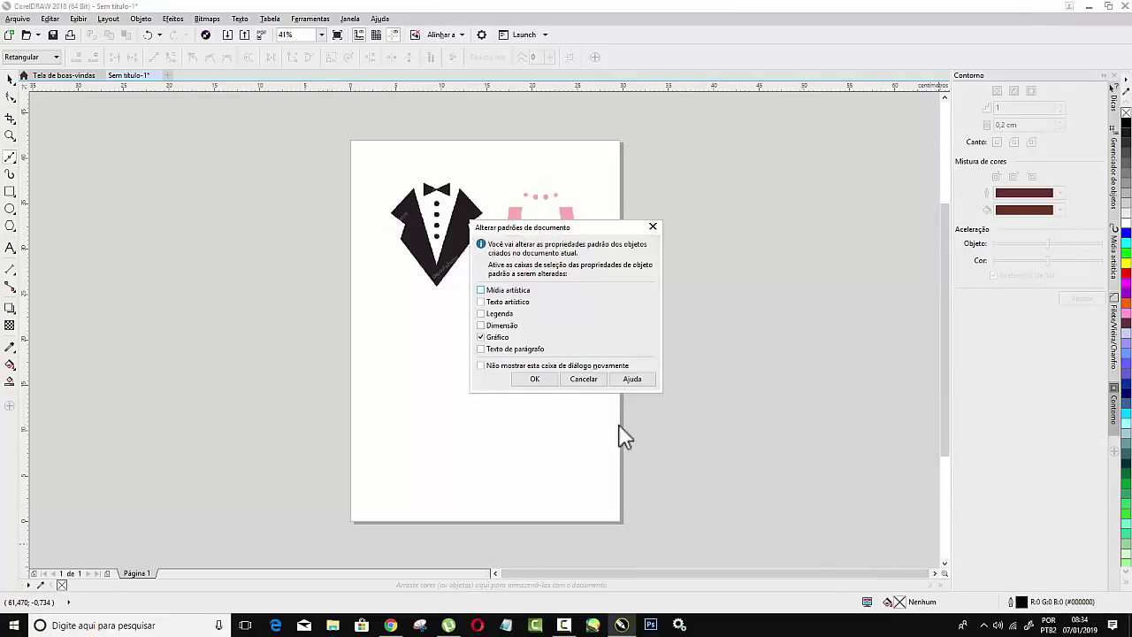
{"action": "left_click", "coordinate": [548, 378]}
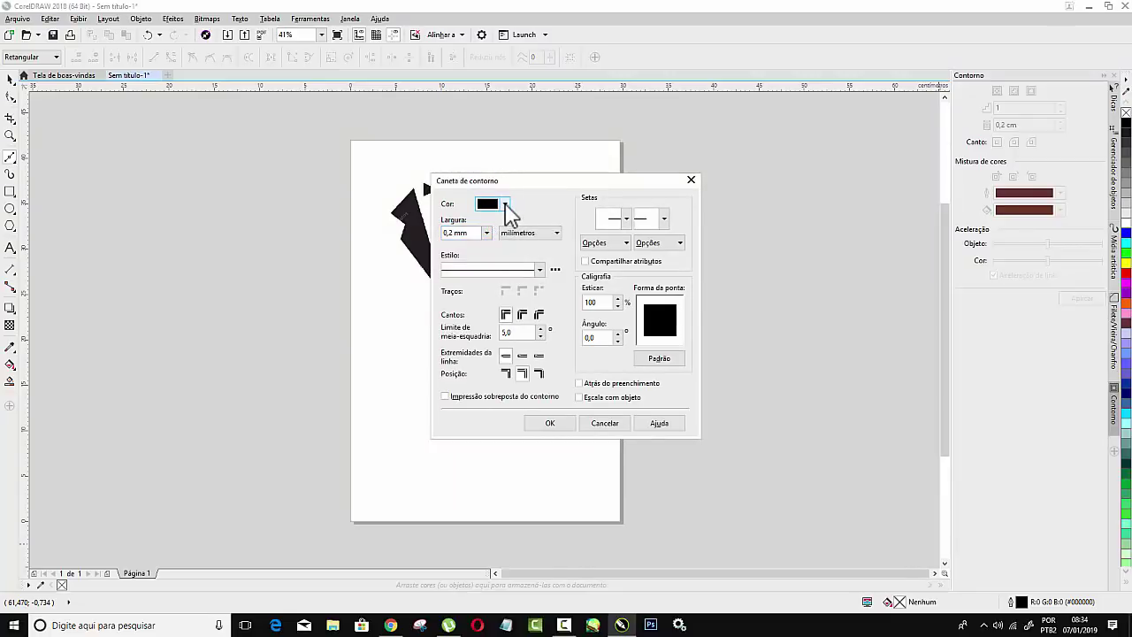
Set the default outline to red (#FF0000) with Esp. mínima (hairline) width.
{"action": "left_click", "coordinate": [506, 204]}
{"action": "left_click_drag", "start_coordinate": [543, 276], "coordinate": [549, 267]}
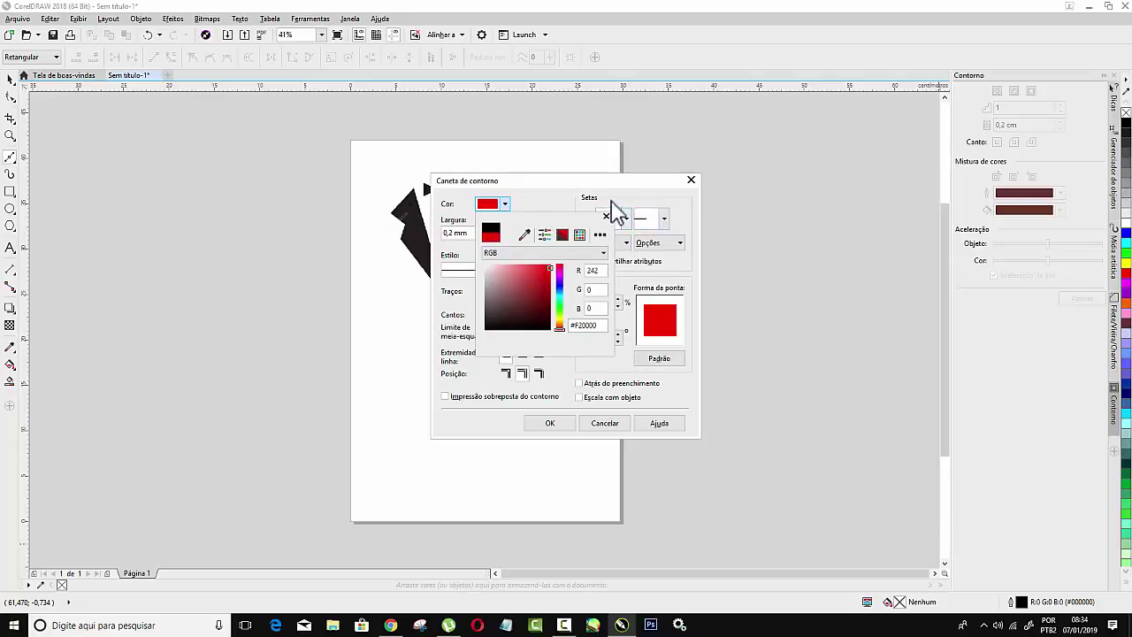
{"action": "left_click", "coordinate": [550, 265]}
{"action": "left_click", "coordinate": [605, 216]}
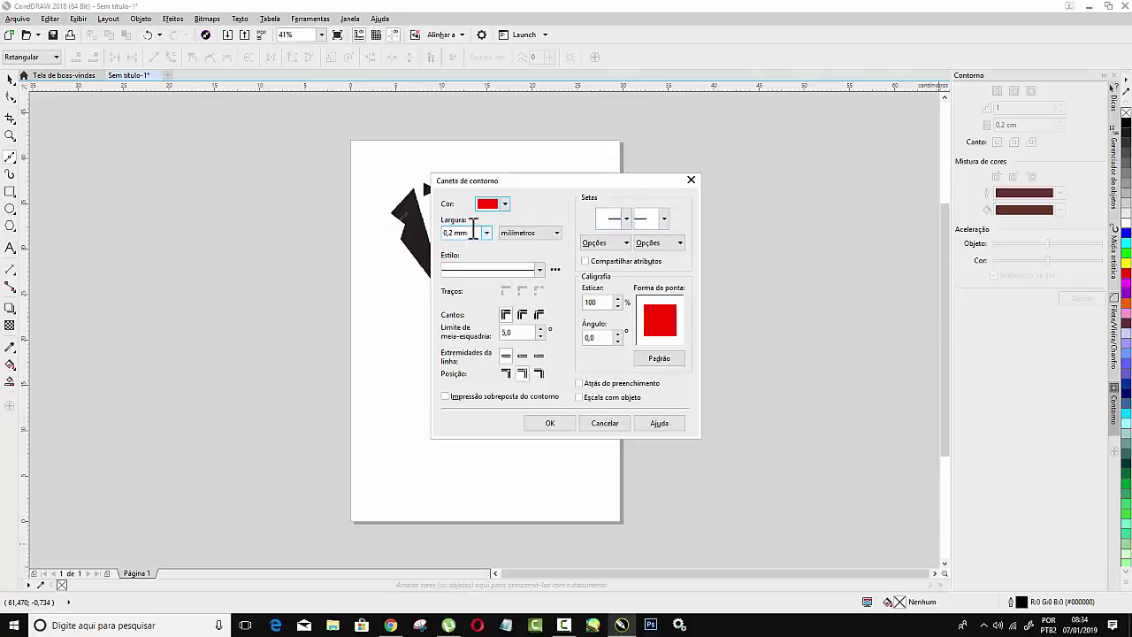
{"action": "left_click", "coordinate": [485, 233]}
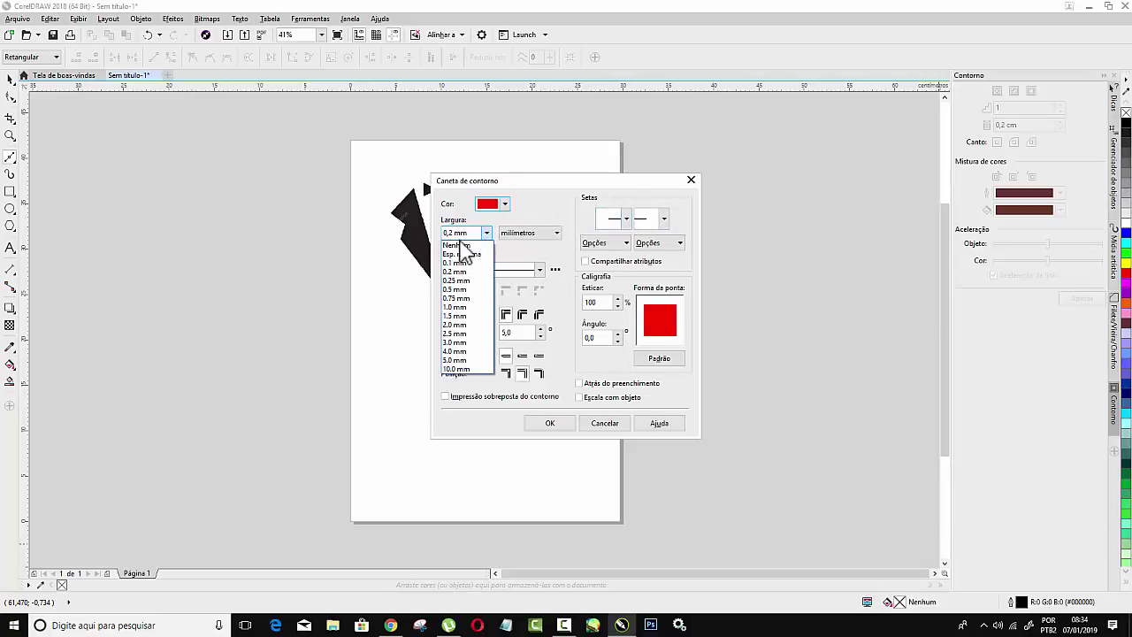
{"action": "left_click", "coordinate": [456, 253]}
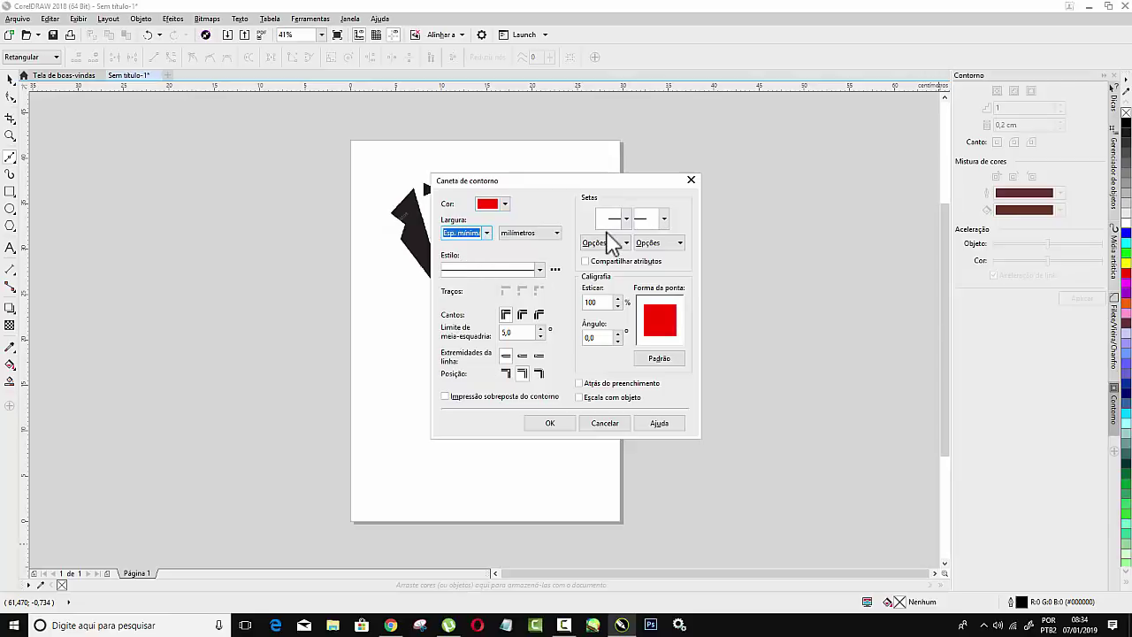
{"action": "left_click", "coordinate": [547, 423]}
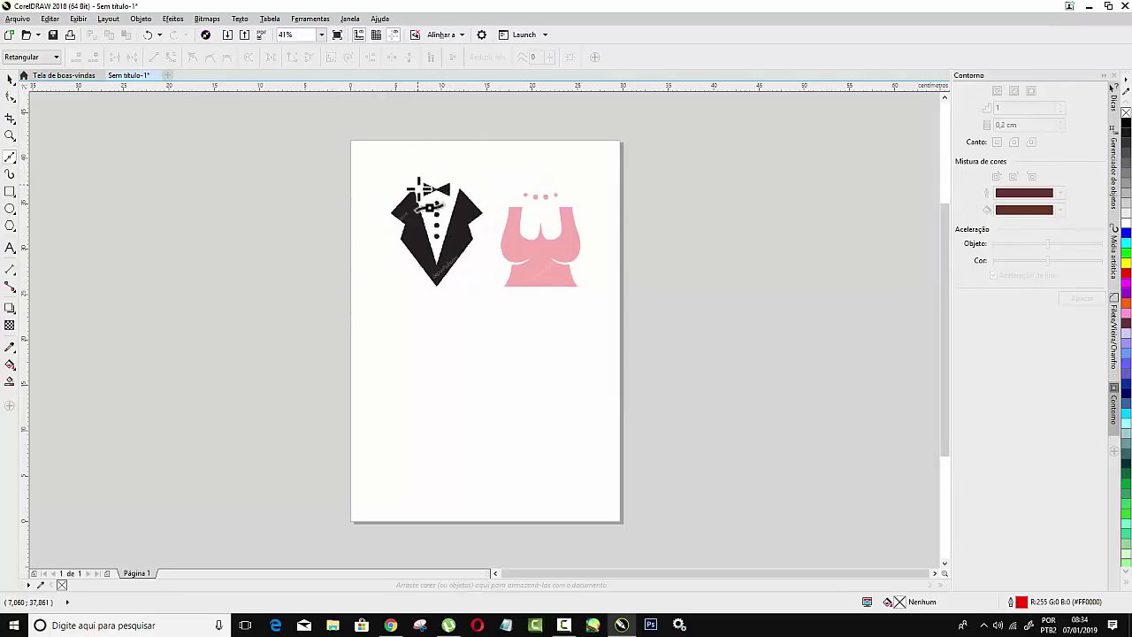
Trace the jacket's left lapel and left side down to the bottom tip.
{"action": "scroll", "coordinate": [414, 202], "scroll_direction": "up", "scroll_amount": 1}
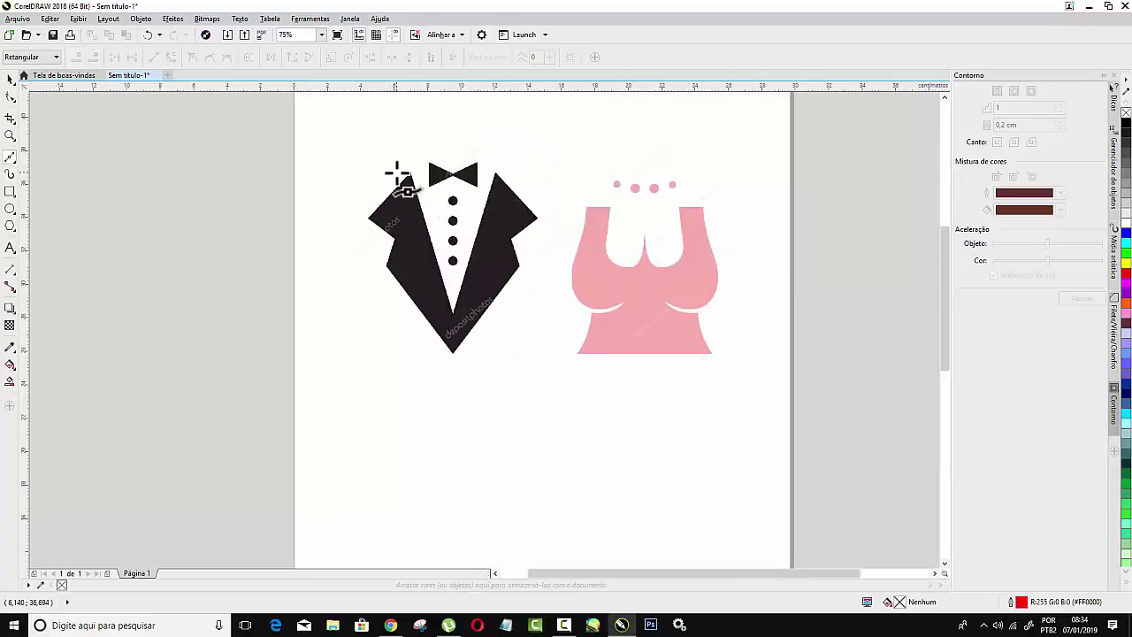
{"action": "scroll", "coordinate": [397, 175], "scroll_direction": "up", "scroll_amount": 1}
{"action": "scroll", "coordinate": [399, 177], "scroll_direction": "down", "scroll_amount": 1}
{"action": "scroll", "coordinate": [405, 176], "scroll_direction": "down", "scroll_amount": 1}
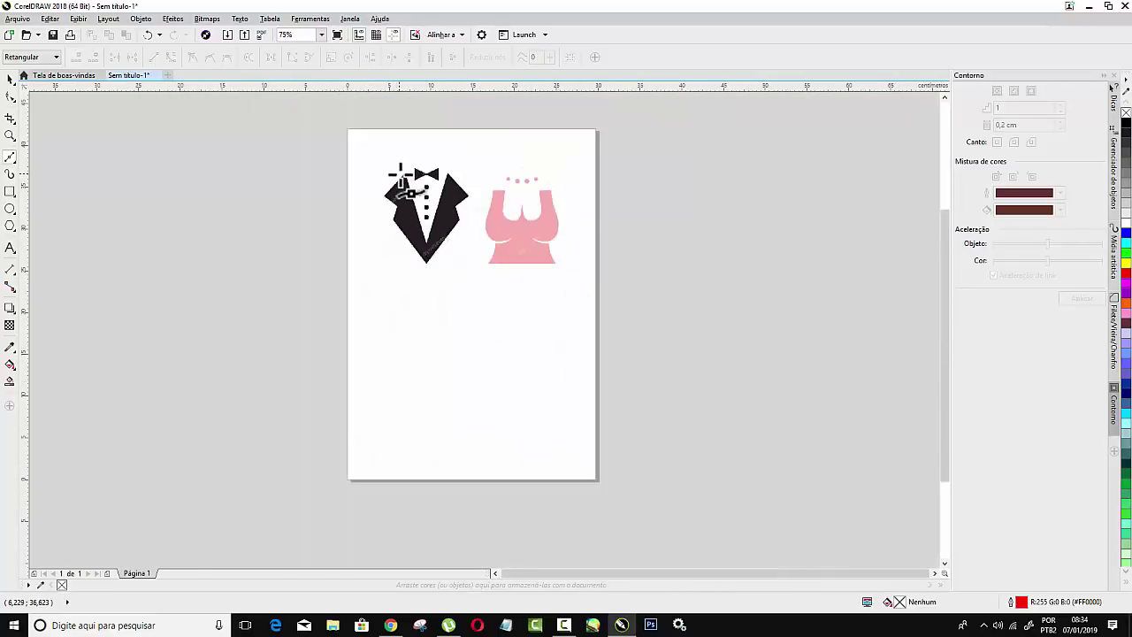
{"action": "scroll", "coordinate": [415, 177], "scroll_direction": "up", "scroll_amount": 1}
{"action": "scroll", "coordinate": [437, 255], "scroll_direction": "up", "scroll_amount": 1}
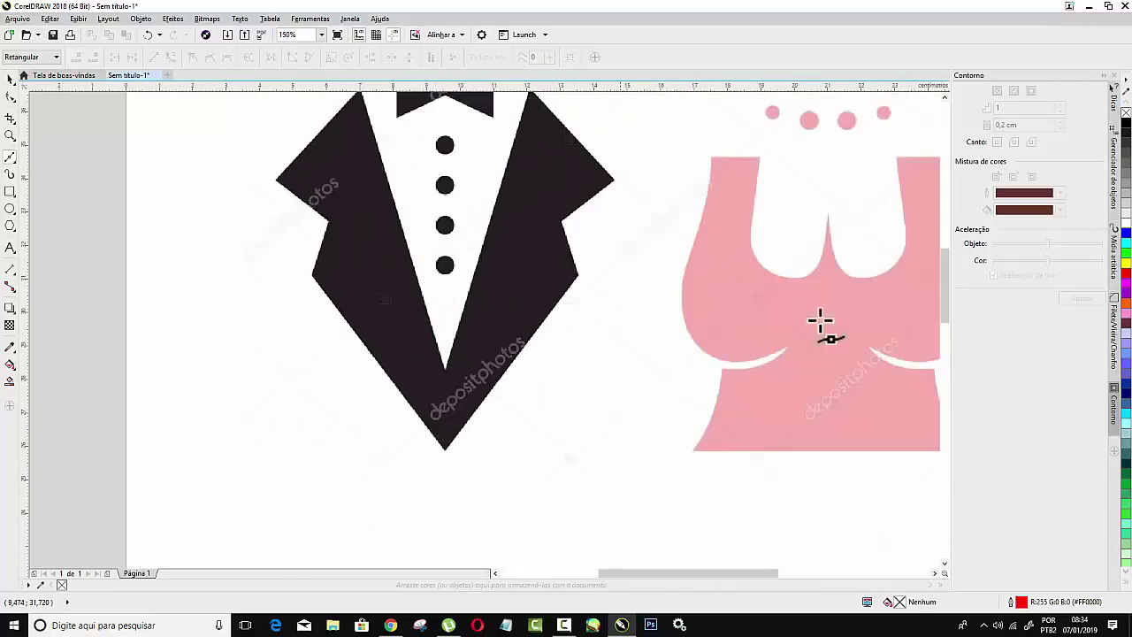
{"action": "left_click_drag", "start_coordinate": [946, 321], "coordinate": [946, 310]}
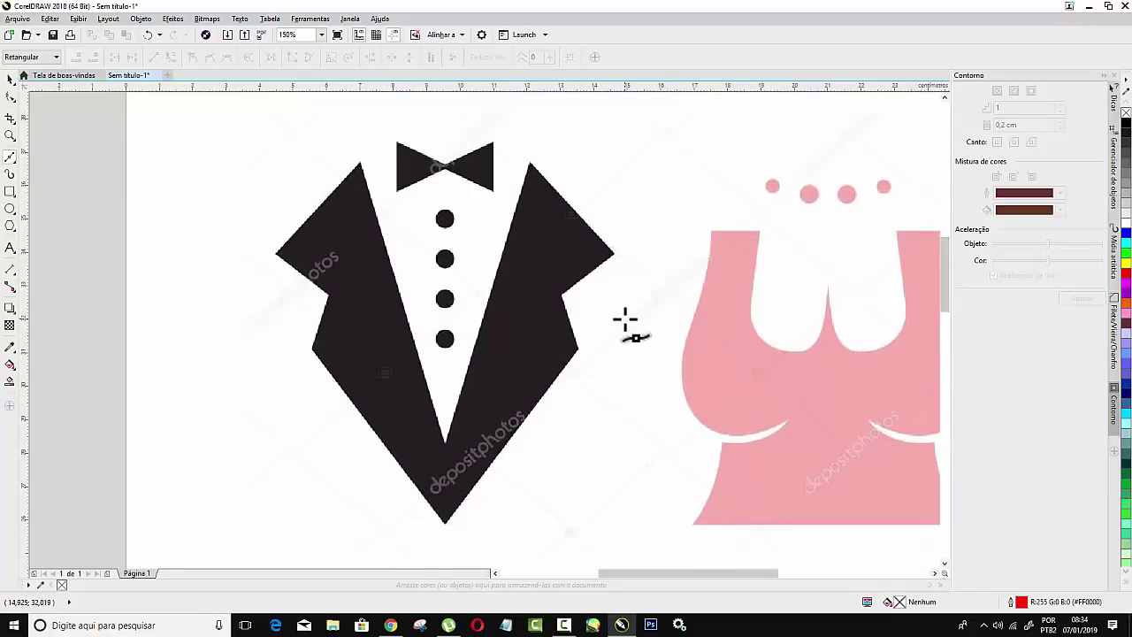
{"action": "left_click", "coordinate": [361, 163]}
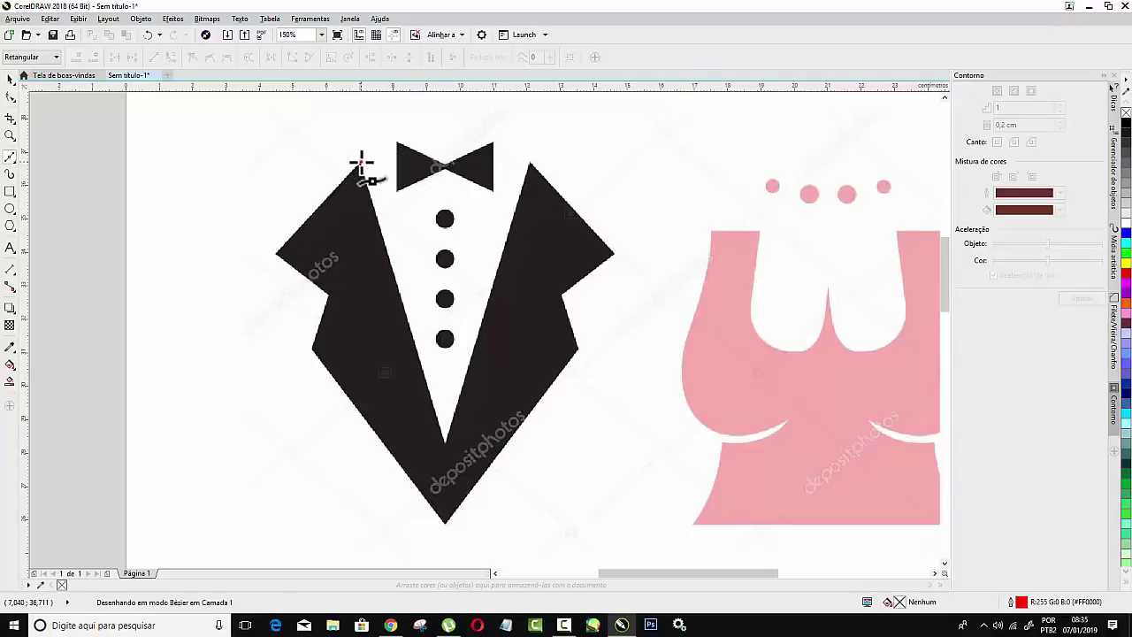
{"action": "left_click", "coordinate": [277, 254]}
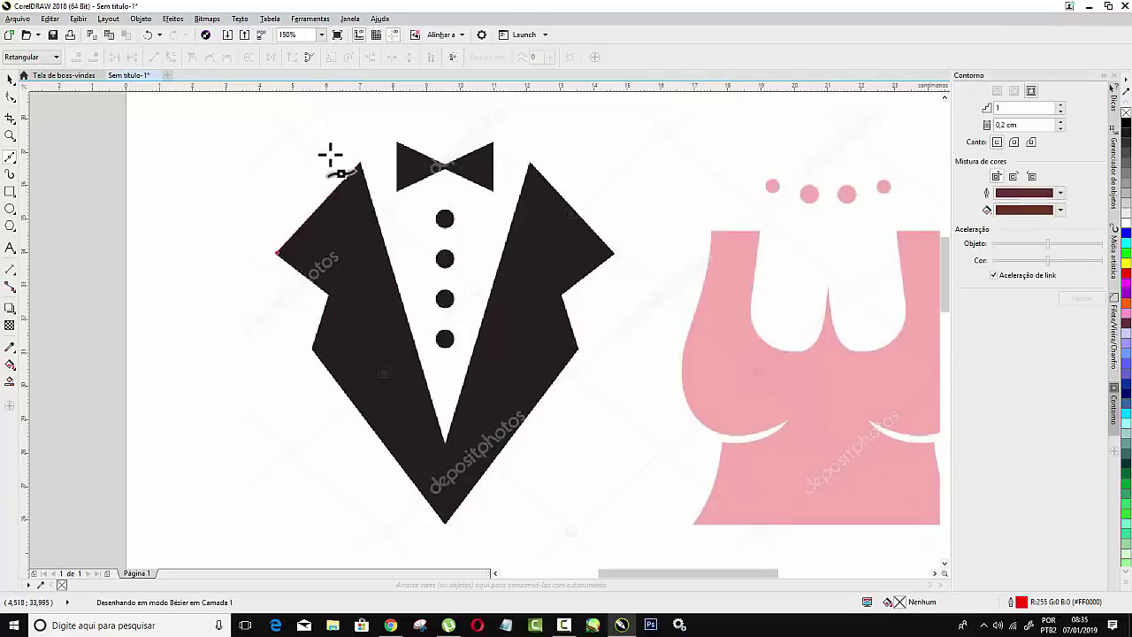
{"action": "left_click", "coordinate": [327, 295]}
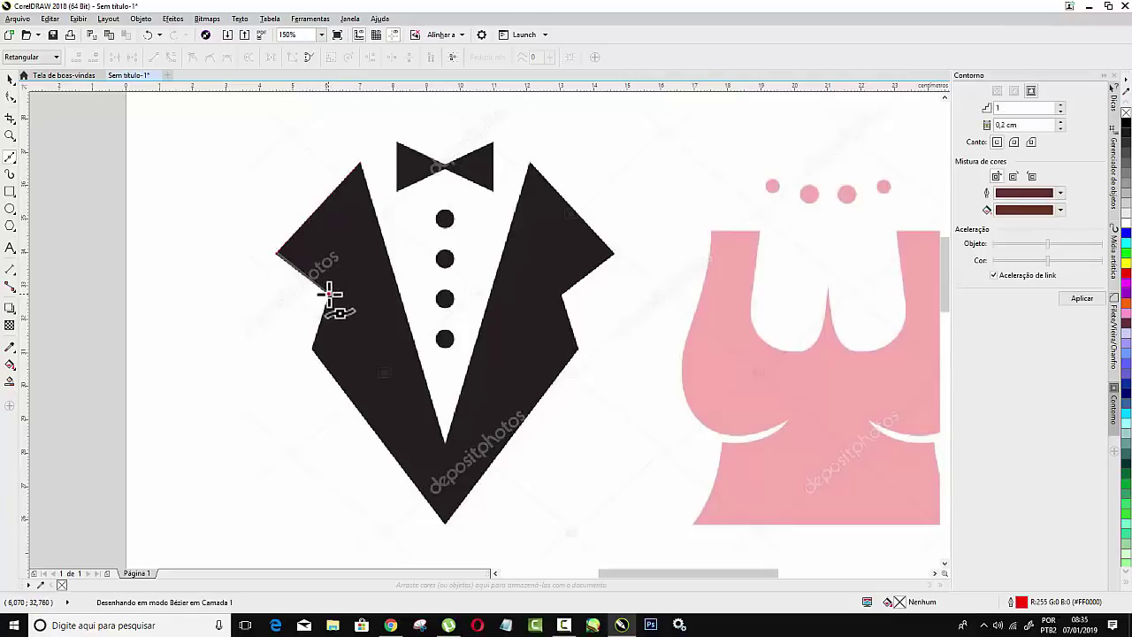
{"action": "left_click", "coordinate": [312, 349]}
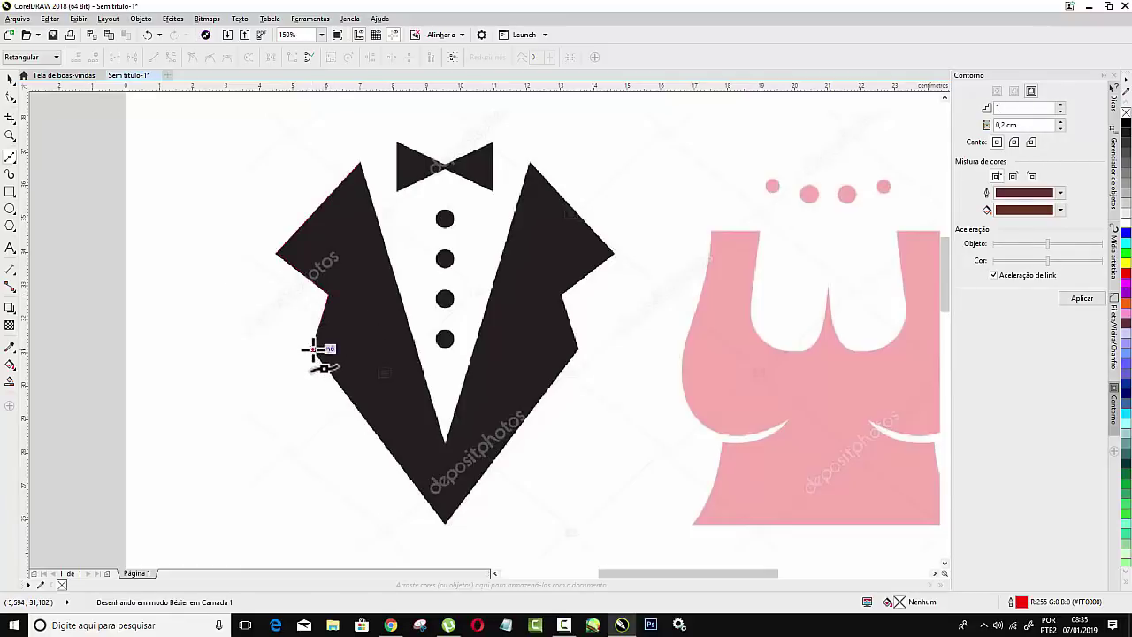
{"action": "left_click", "coordinate": [445, 522]}
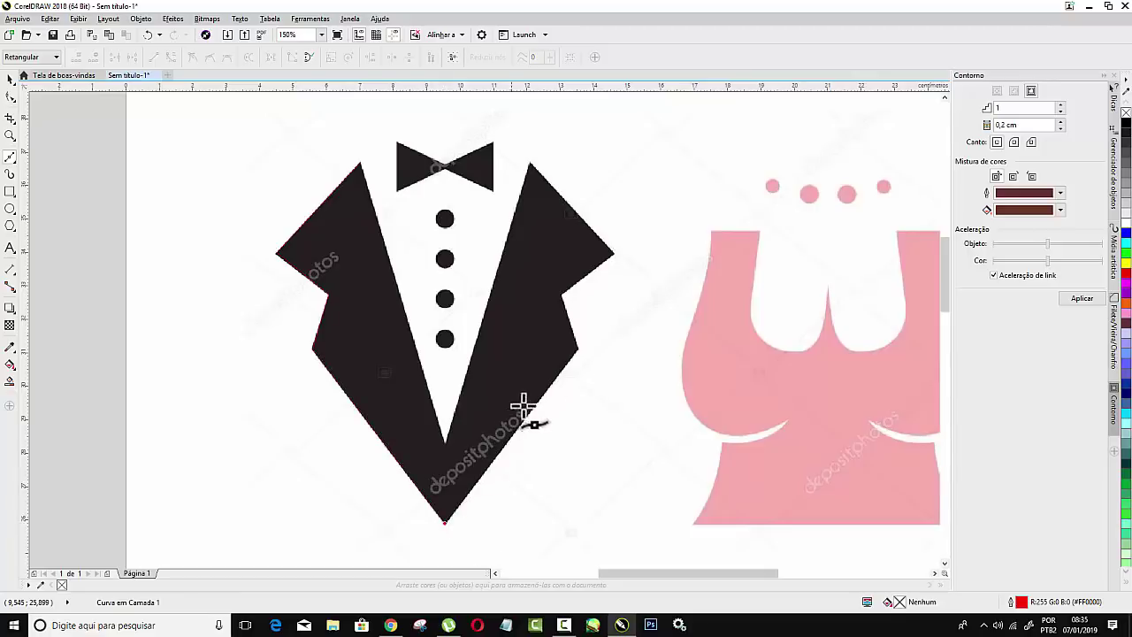
Trace up the right side and lapel, close at the V neckline, and adjust the left lapel node.
{"action": "left_click", "coordinate": [578, 350]}
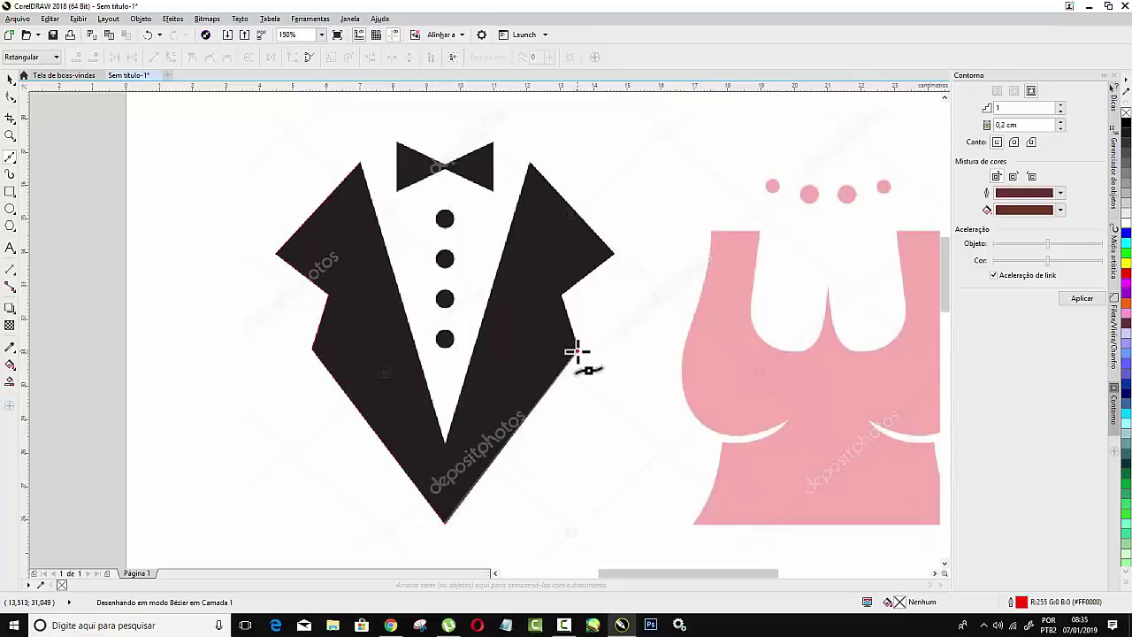
{"action": "left_click", "coordinate": [560, 292]}
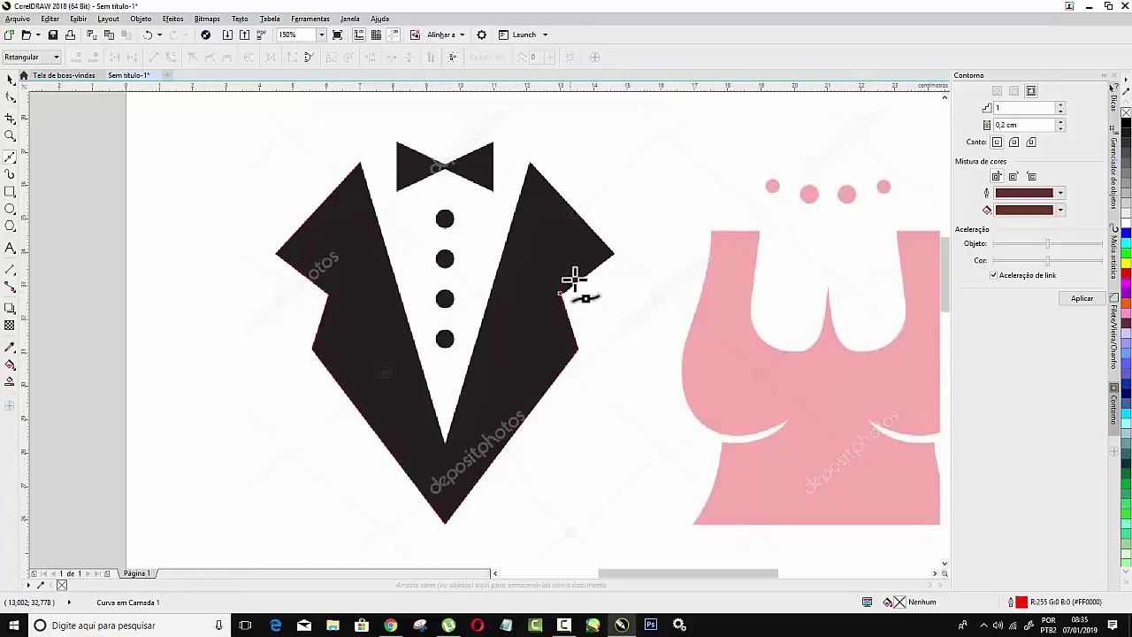
{"action": "left_click", "coordinate": [613, 254]}
{"action": "left_click", "coordinate": [528, 164]}
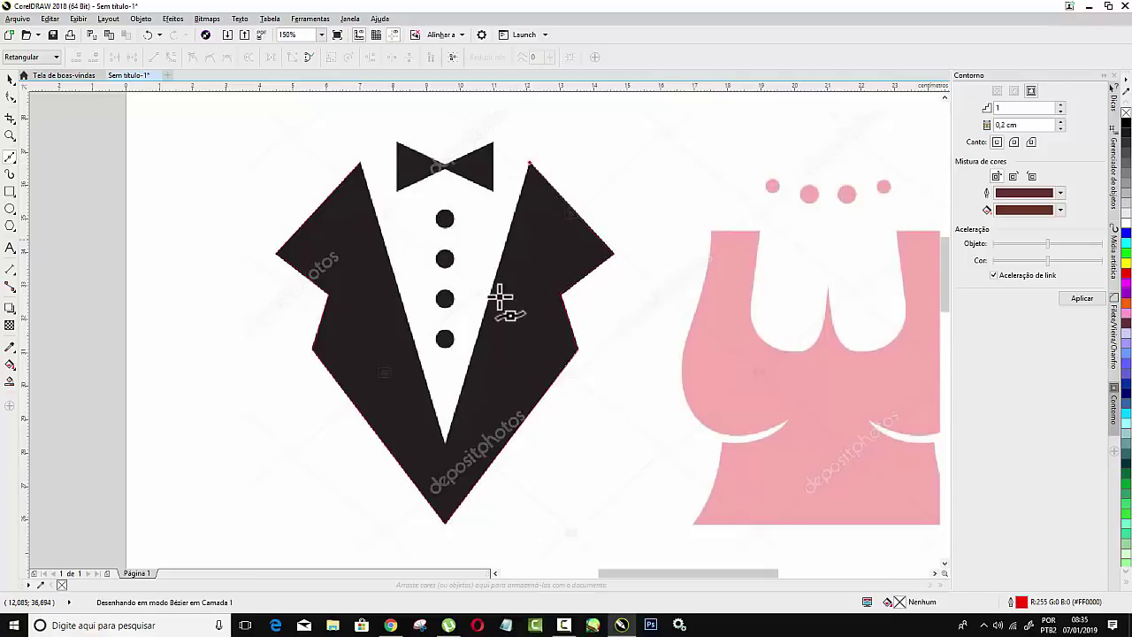
{"action": "left_click", "coordinate": [445, 444]}
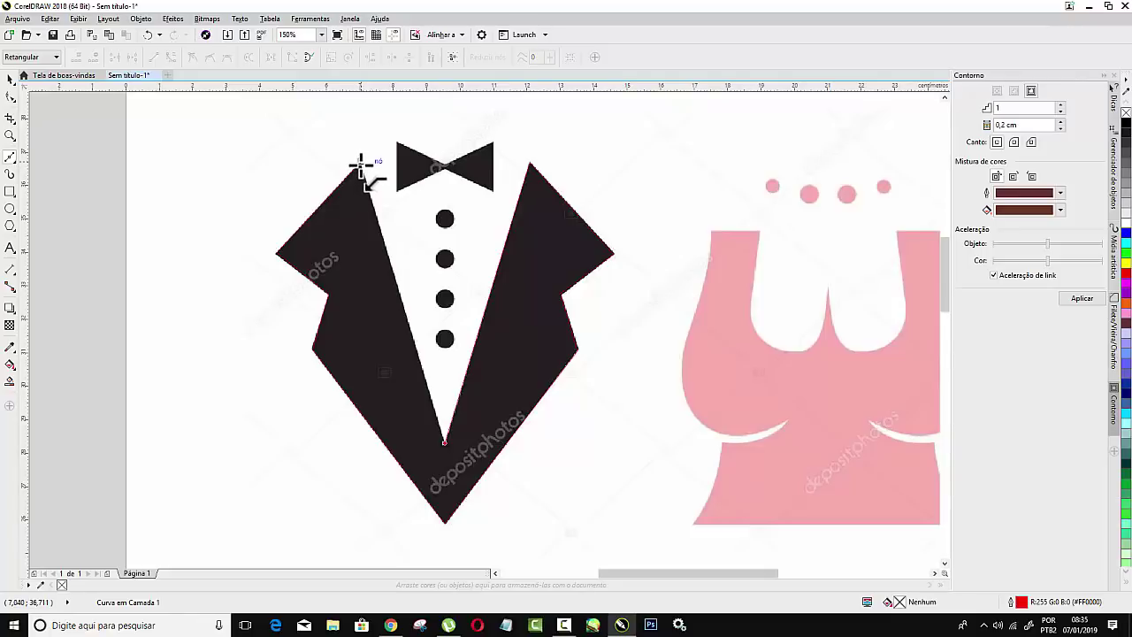
{"action": "left_click_drag", "start_coordinate": [361, 164], "coordinate": [363, 166]}
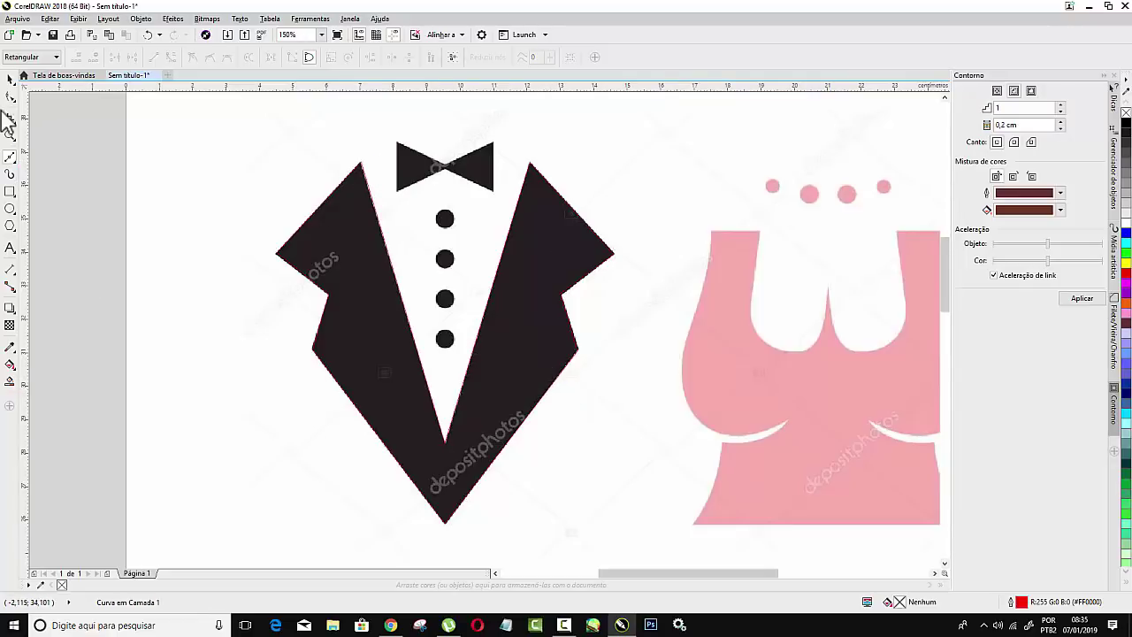
Select the traced jacket shape and fill it solid red.
{"action": "left_click", "coordinate": [9, 79]}
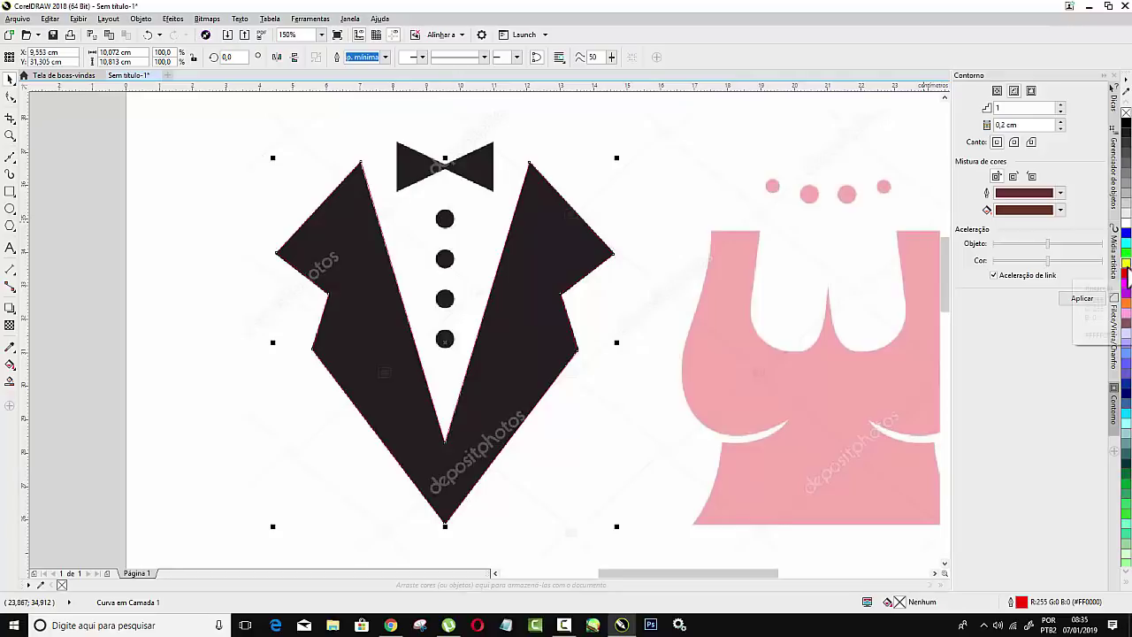
{"action": "left_click", "coordinate": [1125, 125]}
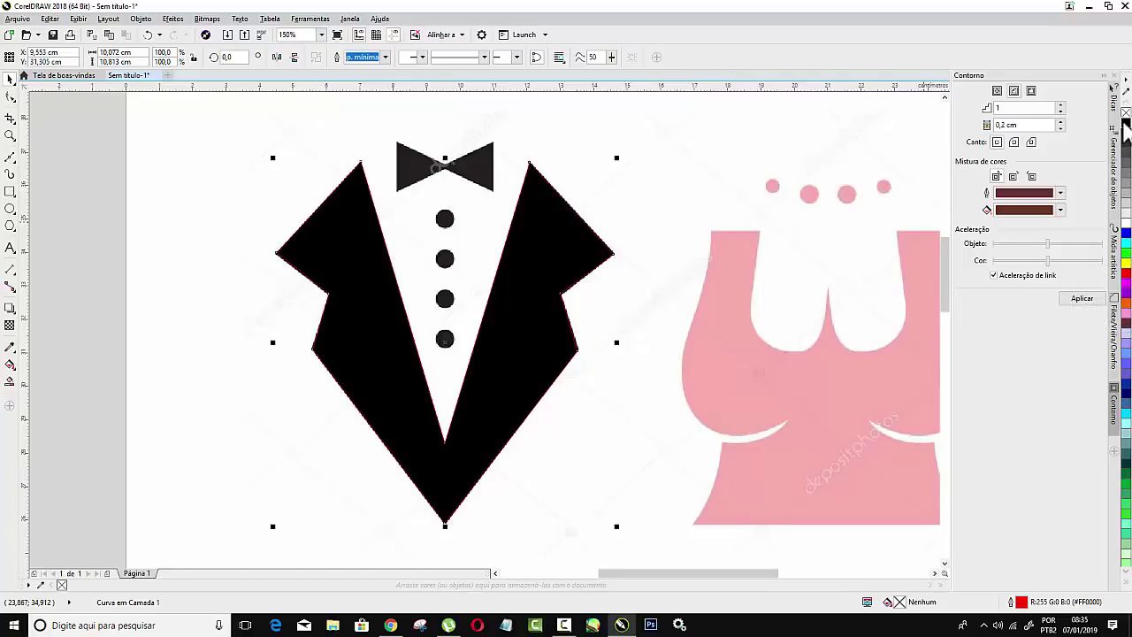
{"action": "left_click", "coordinate": [1125, 273]}
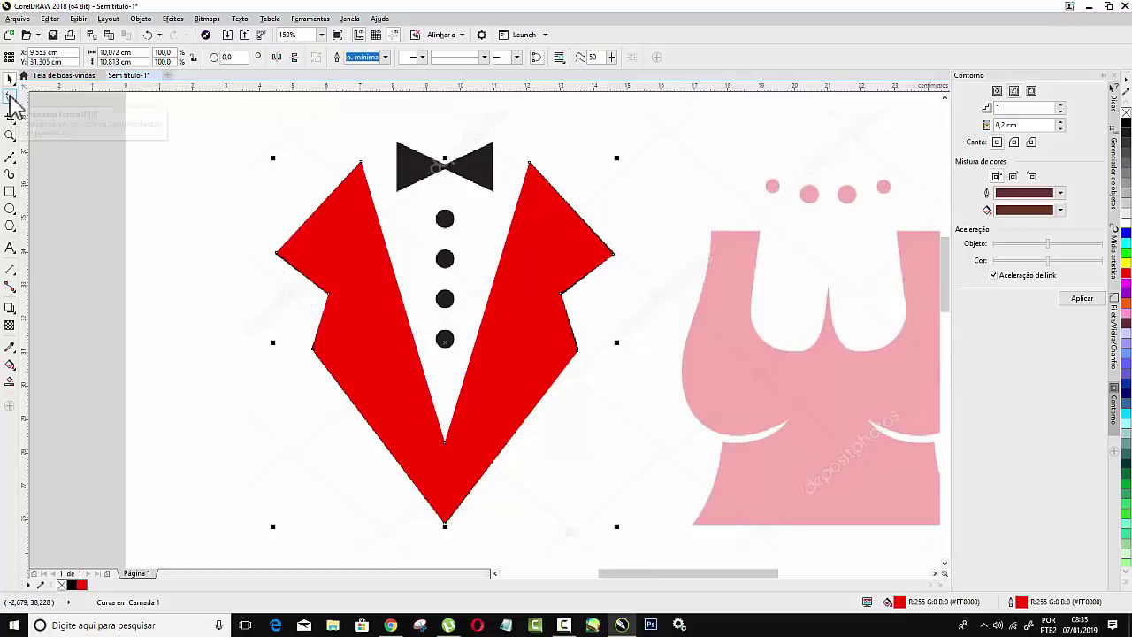
Nudge the right notch, lower notch and top-right corner nodes onto the bitmap edges.
{"action": "left_click", "coordinate": [9, 97]}
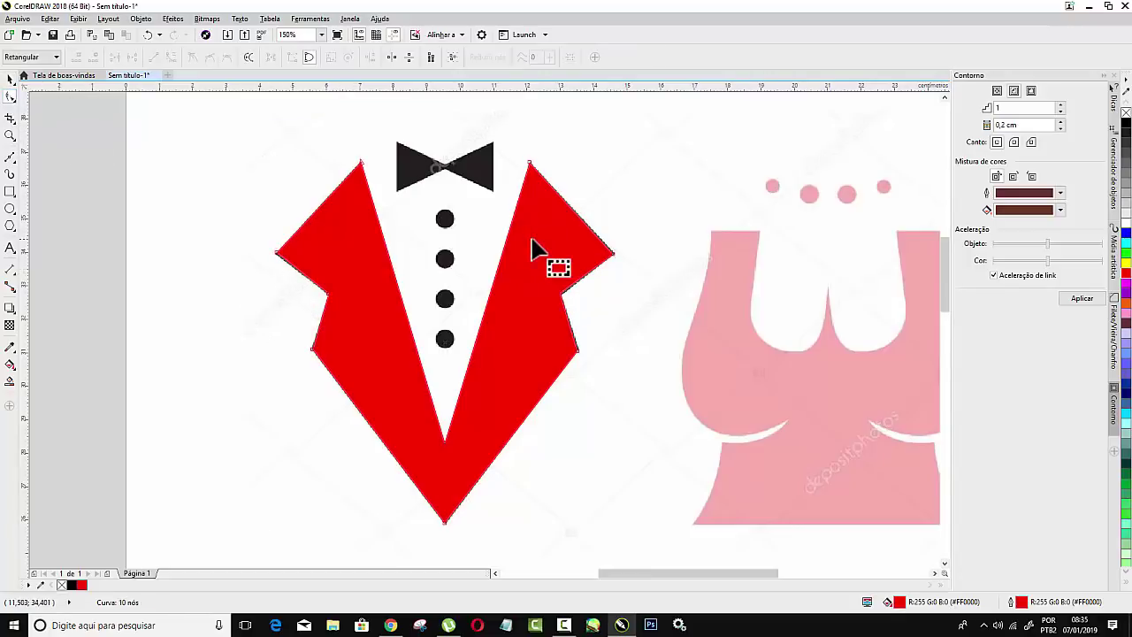
{"action": "left_click_drag", "start_coordinate": [531, 239], "coordinate": [546, 283]}
{"action": "scroll", "coordinate": [579, 286], "scroll_direction": "up", "scroll_amount": 2}
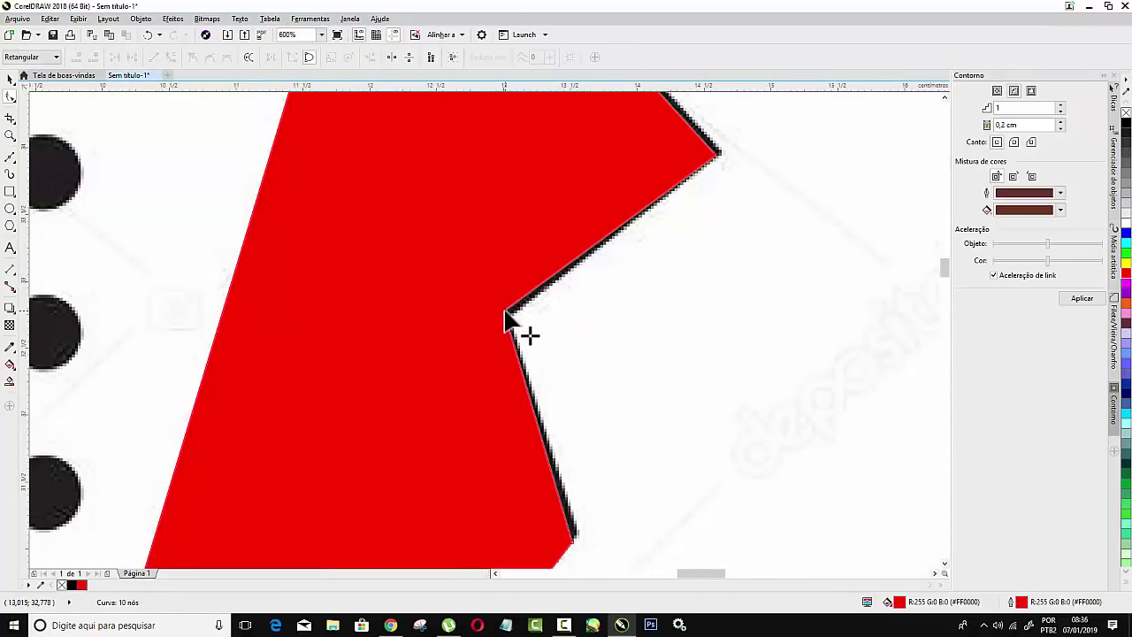
{"action": "left_click_drag", "start_coordinate": [504, 311], "coordinate": [512, 315]}
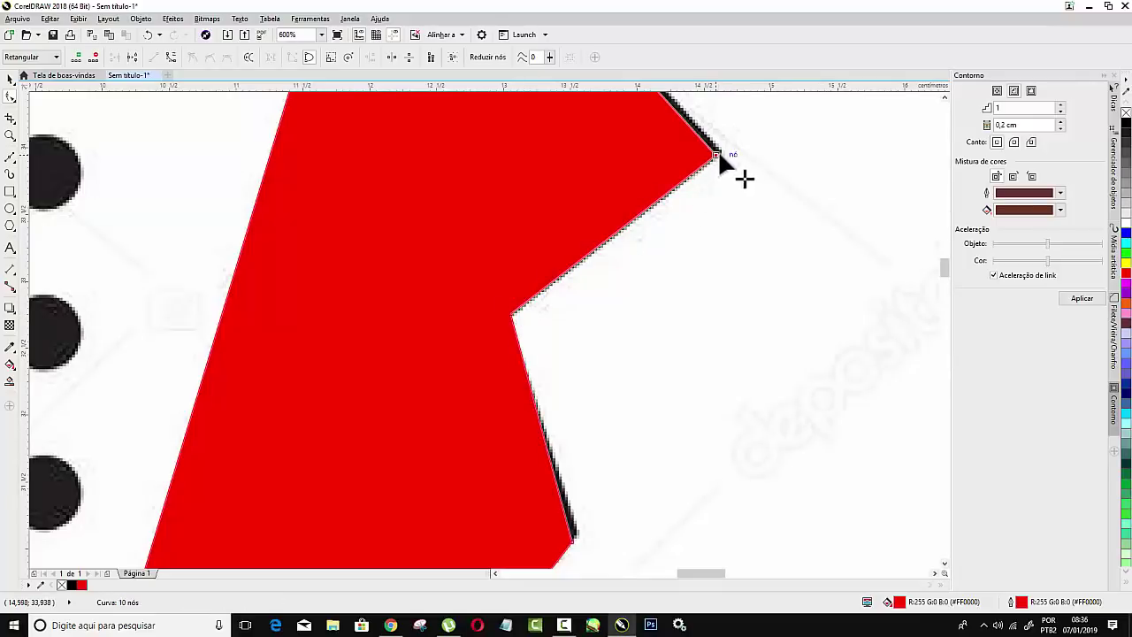
{"action": "left_click_drag", "start_coordinate": [718, 154], "coordinate": [721, 150]}
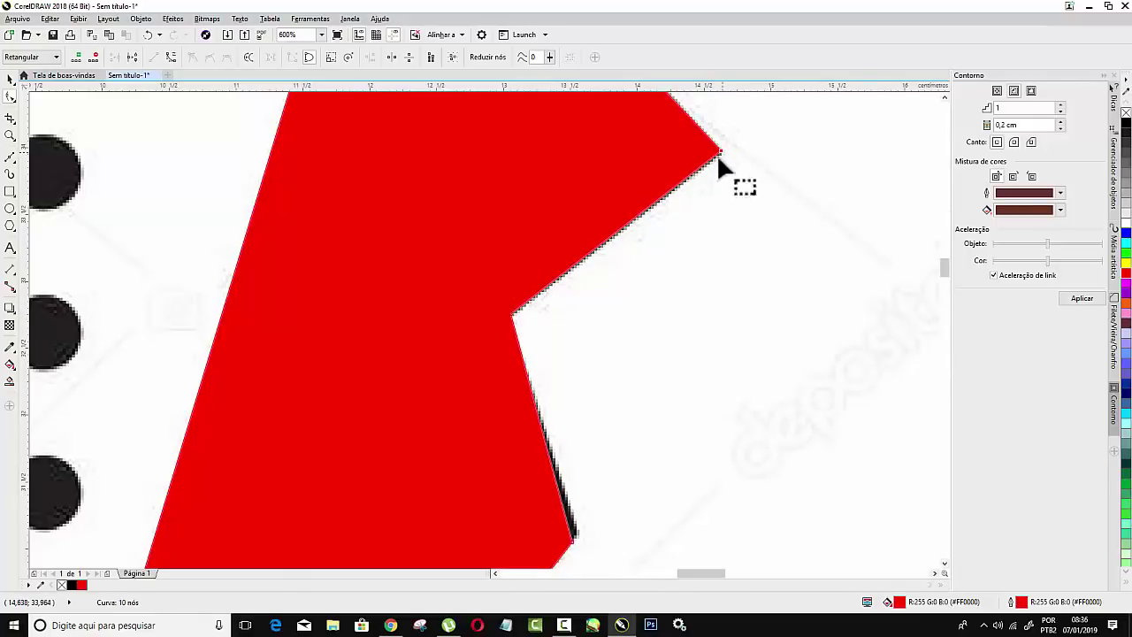
{"action": "scroll", "coordinate": [544, 265], "scroll_direction": "down", "scroll_amount": 5}
{"action": "scroll", "coordinate": [551, 316], "scroll_direction": "up", "scroll_amount": 5}
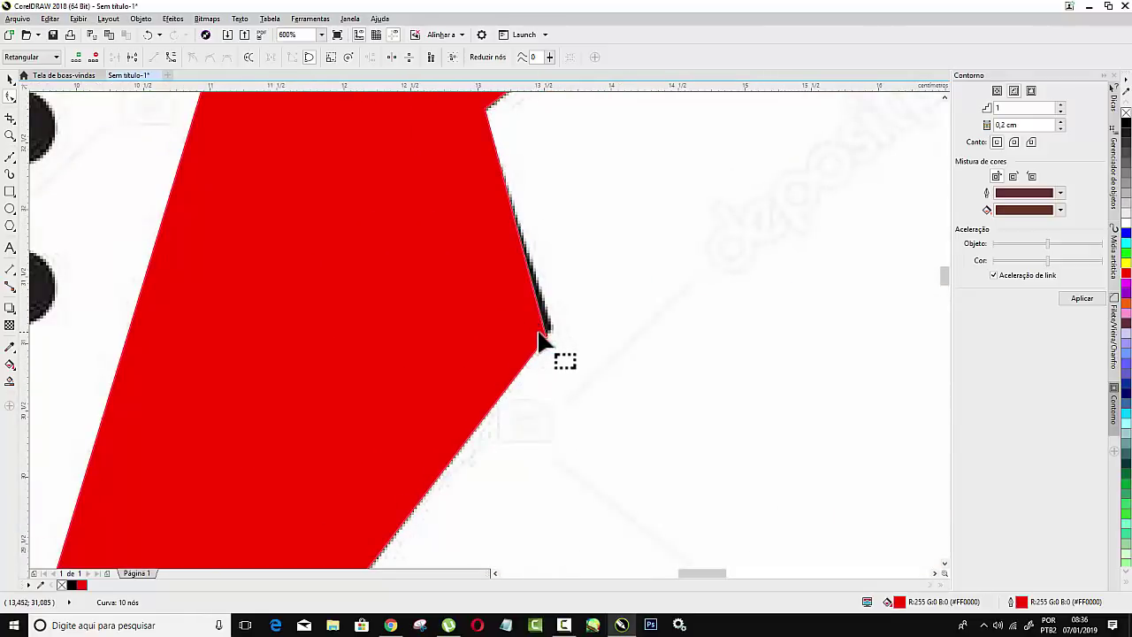
{"action": "left_click_drag", "start_coordinate": [545, 336], "coordinate": [551, 324]}
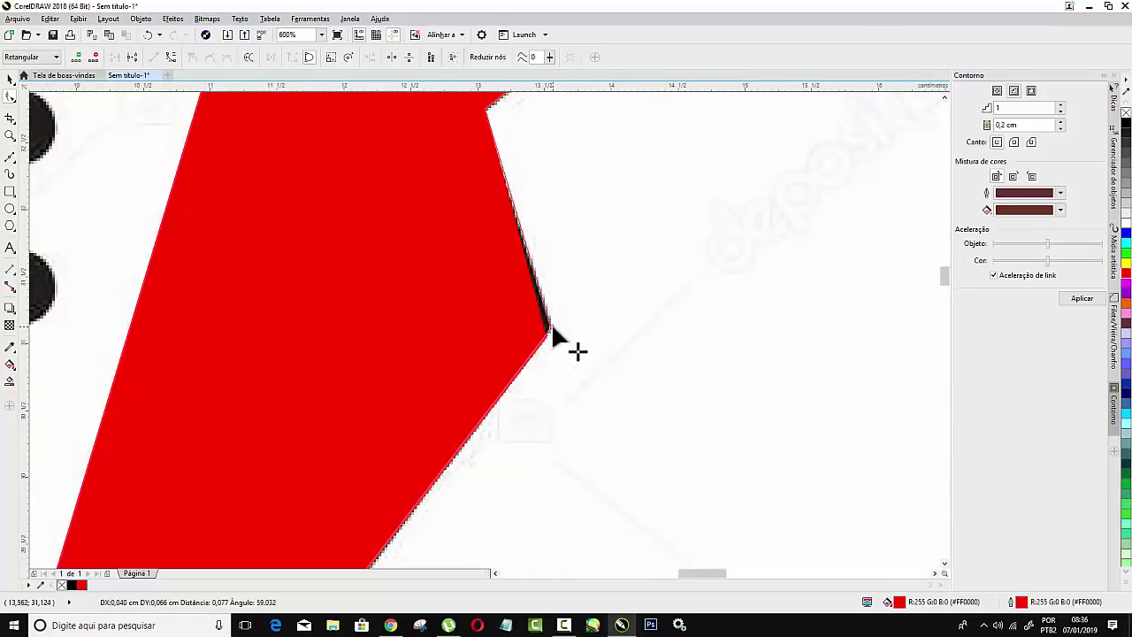
Align the left lapel corner node with the black jacket edge.
{"action": "scroll", "coordinate": [551, 324], "scroll_direction": "down", "scroll_amount": 3}
{"action": "scroll", "coordinate": [530, 305], "scroll_direction": "down", "scroll_amount": 2}
{"action": "scroll", "coordinate": [394, 157], "scroll_direction": "down", "scroll_amount": 3}
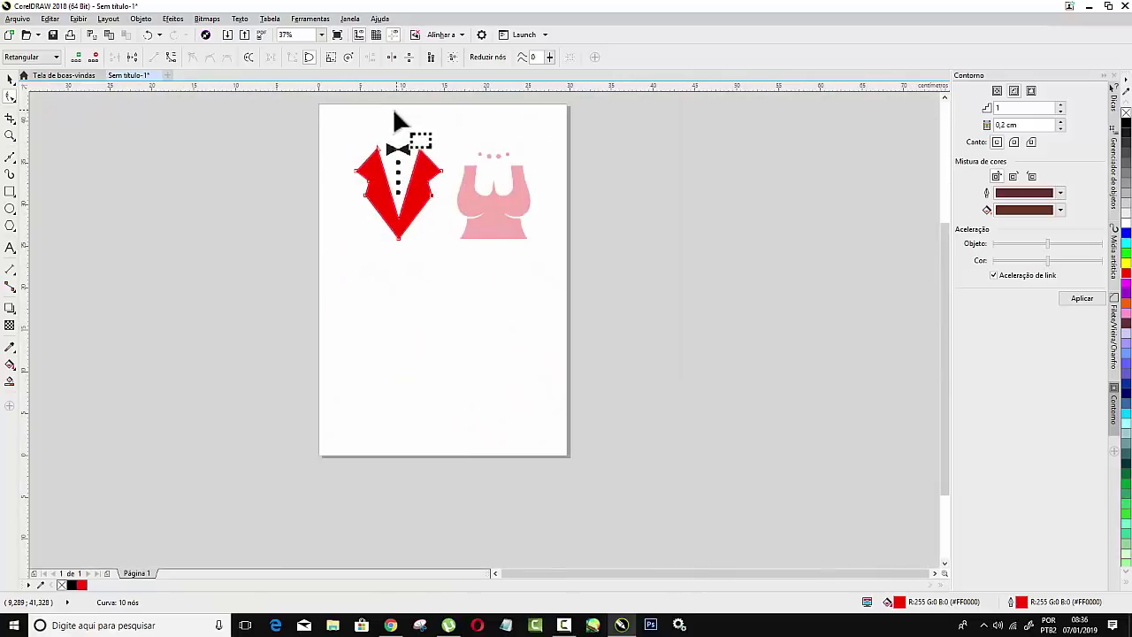
{"action": "scroll", "coordinate": [397, 114], "scroll_direction": "up", "scroll_amount": 3}
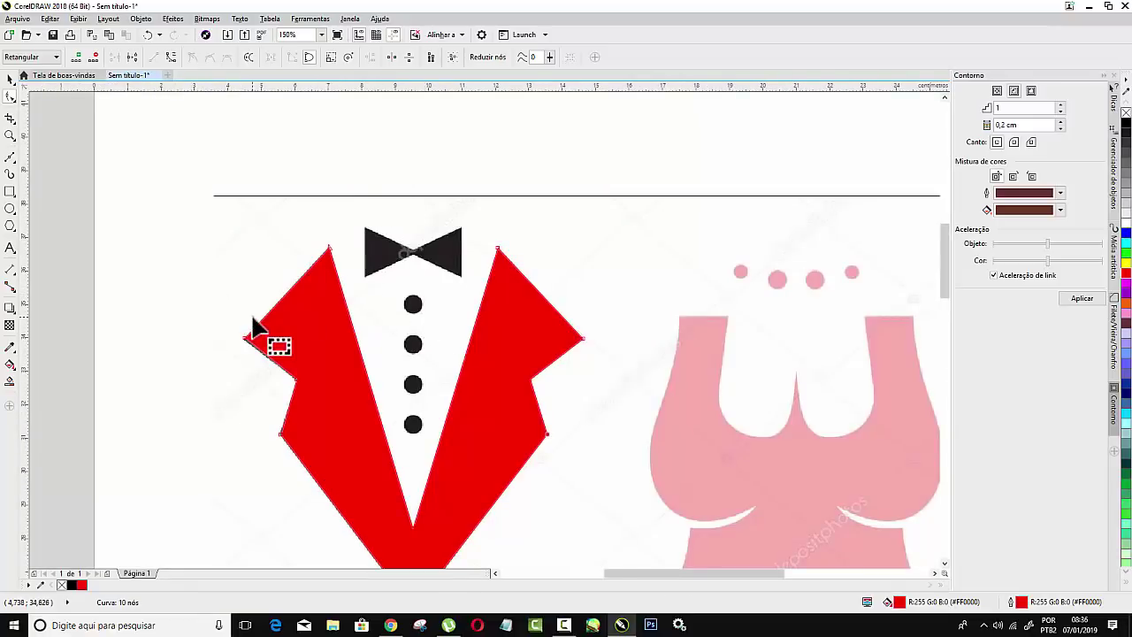
{"action": "scroll", "coordinate": [252, 327], "scroll_direction": "up", "scroll_amount": 4}
{"action": "left_click_drag", "start_coordinate": [250, 380], "coordinate": [226, 383]}
{"action": "scroll", "coordinate": [237, 284], "scroll_direction": "down", "scroll_amount": 4}
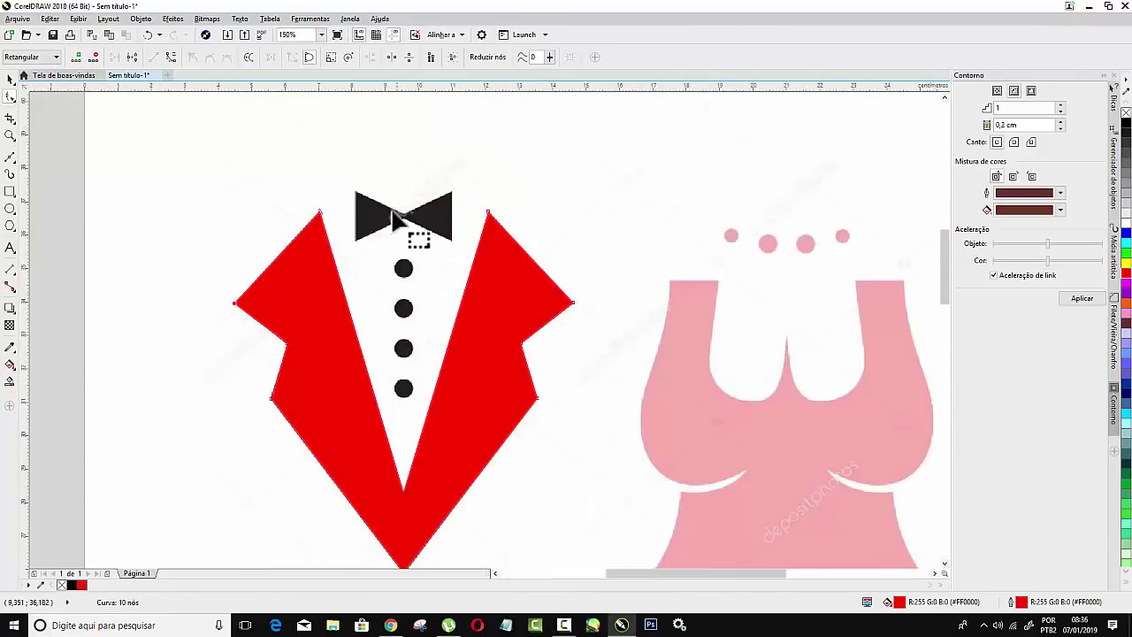
{"action": "scroll", "coordinate": [389, 205], "scroll_direction": "up", "scroll_amount": 2}
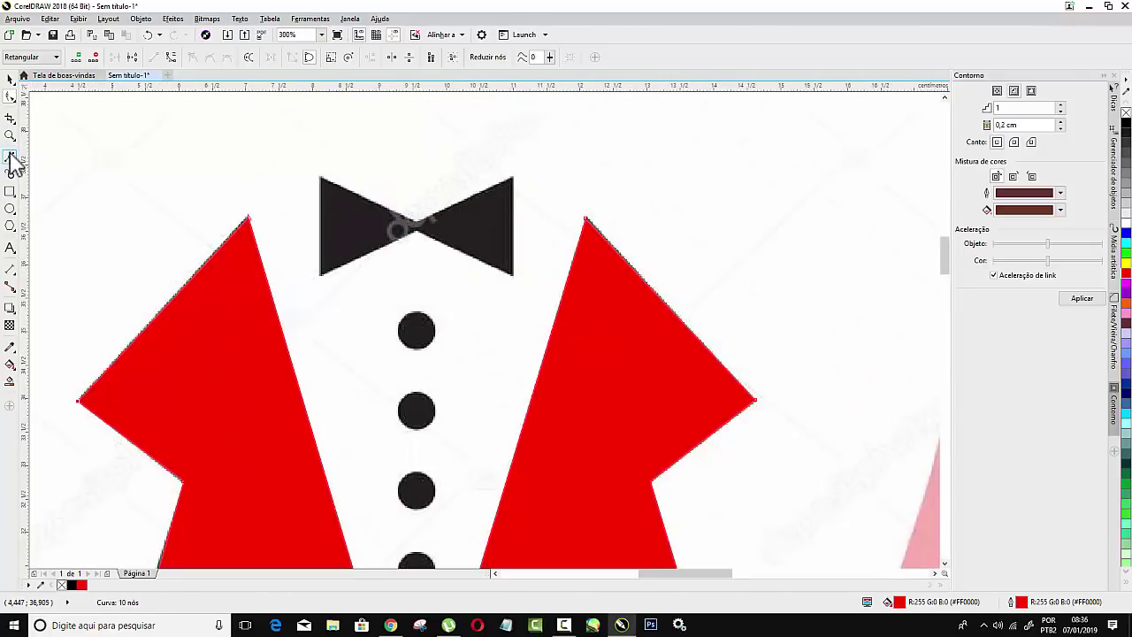
Trace a closed Bézier outline around both bow tie wings and the centre knot.
{"action": "left_click", "coordinate": [11, 157]}
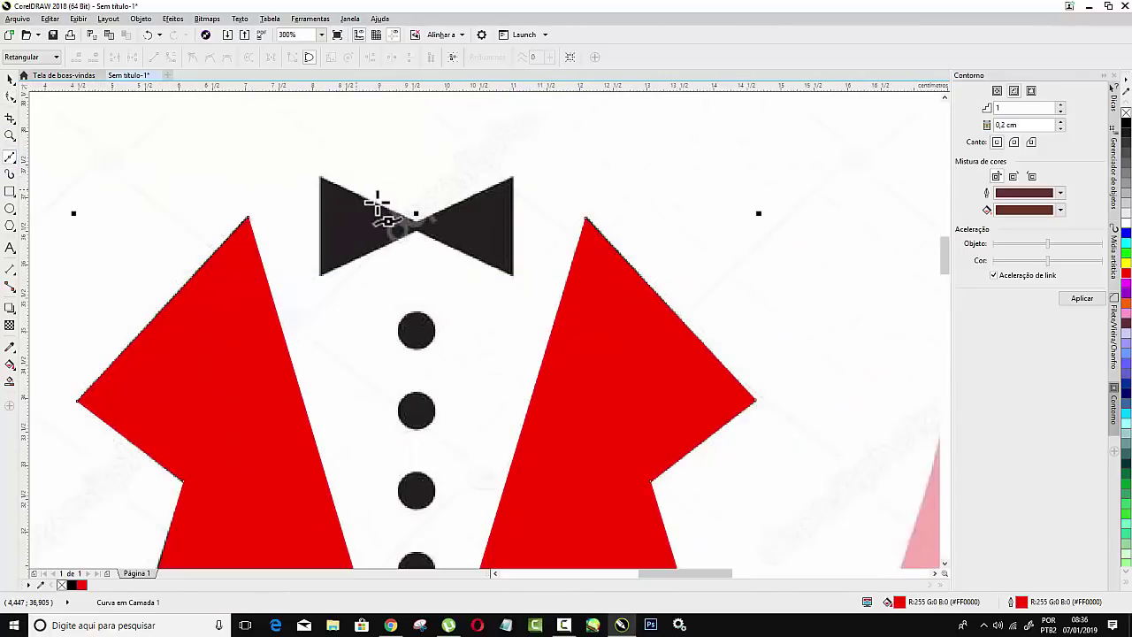
{"action": "left_click_drag", "start_coordinate": [393, 215], "coordinate": [324, 173]}
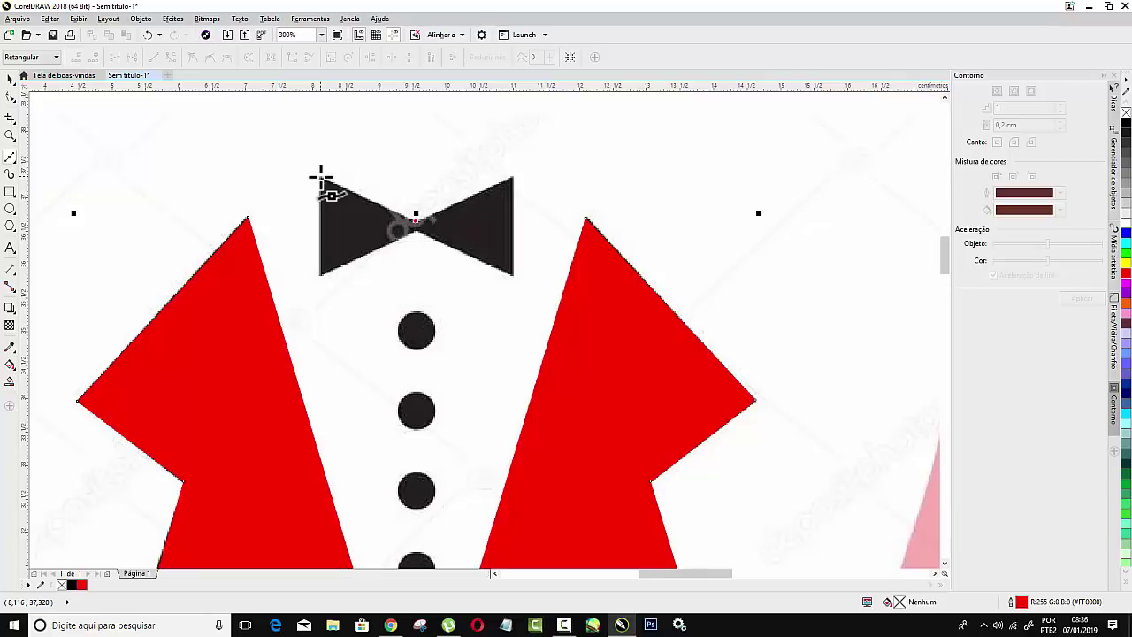
{"action": "left_click", "coordinate": [321, 176]}
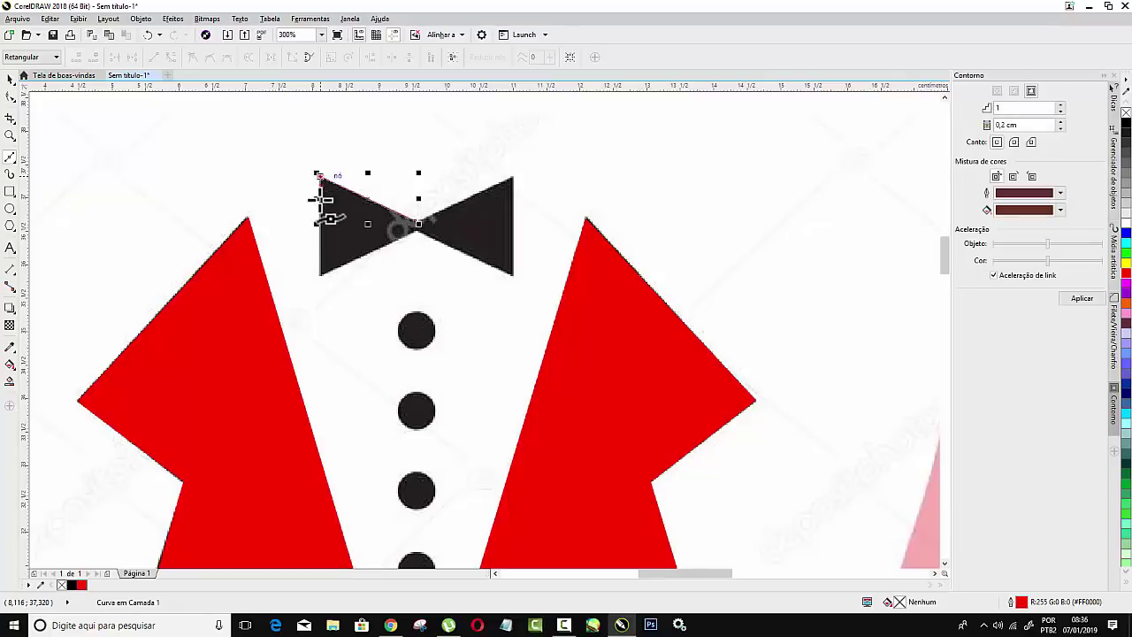
{"action": "left_click", "coordinate": [321, 276]}
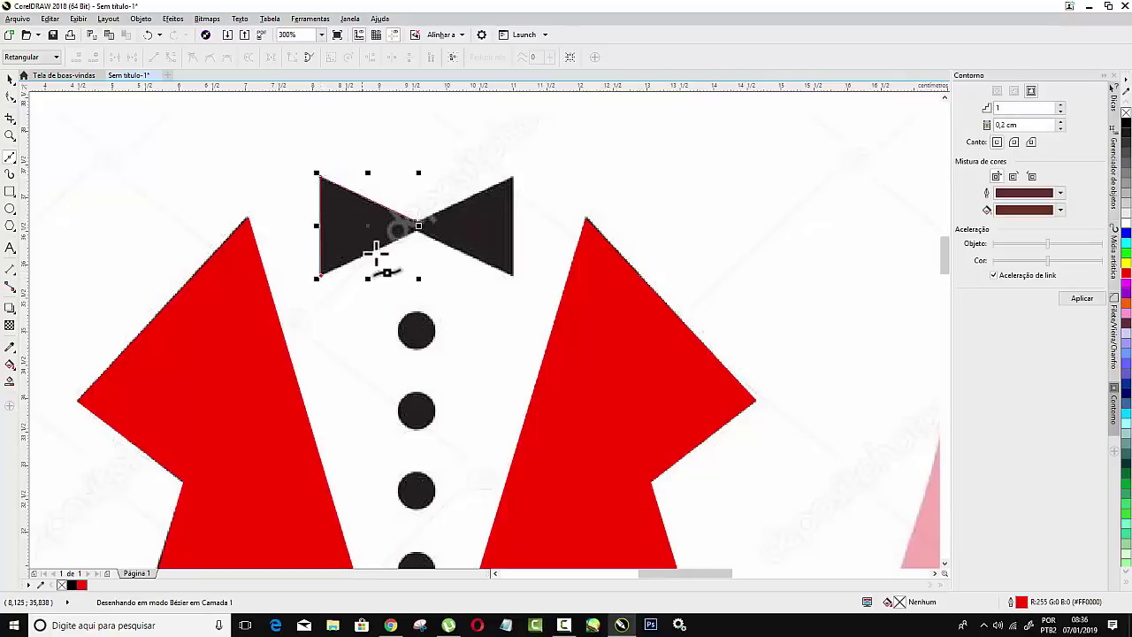
{"action": "left_click", "coordinate": [418, 225]}
{"action": "double_click", "coordinate": [512, 273]}
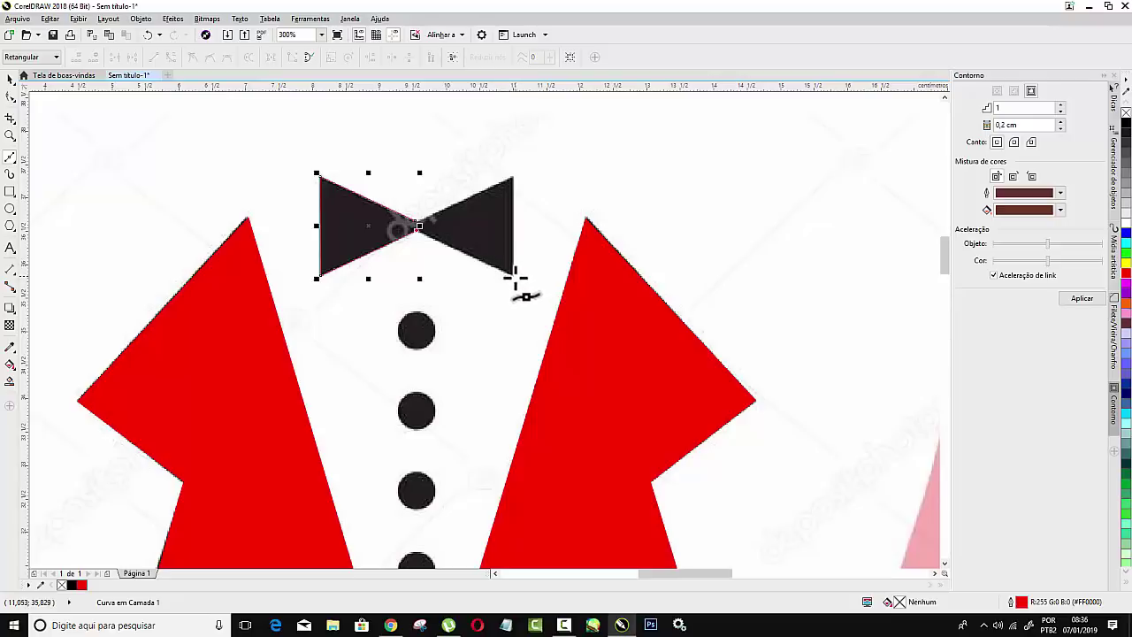
{"action": "left_click", "coordinate": [512, 275]}
{"action": "double_click", "coordinate": [513, 178]}
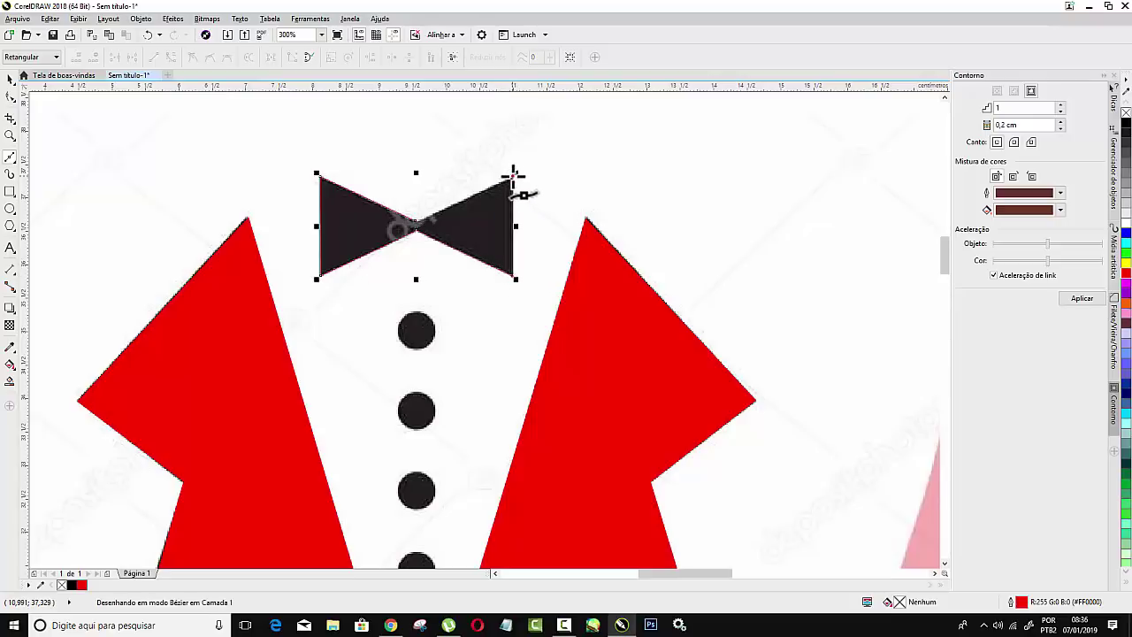
{"action": "double_click", "coordinate": [417, 225]}
{"action": "left_click", "coordinate": [417, 225]}
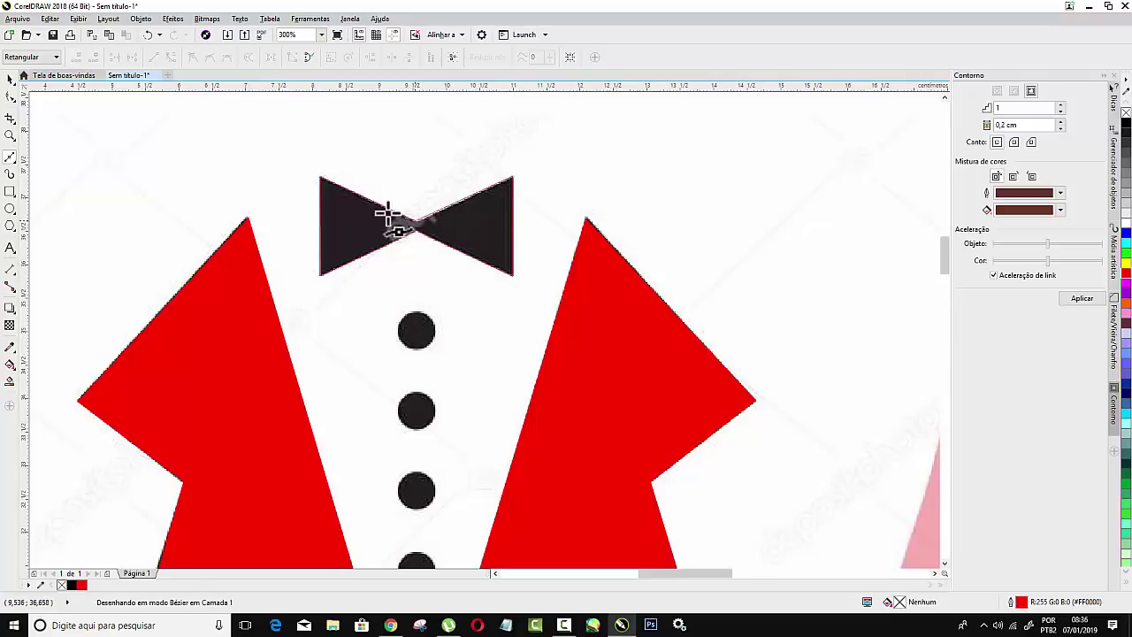
{"action": "double_click", "coordinate": [326, 218]}
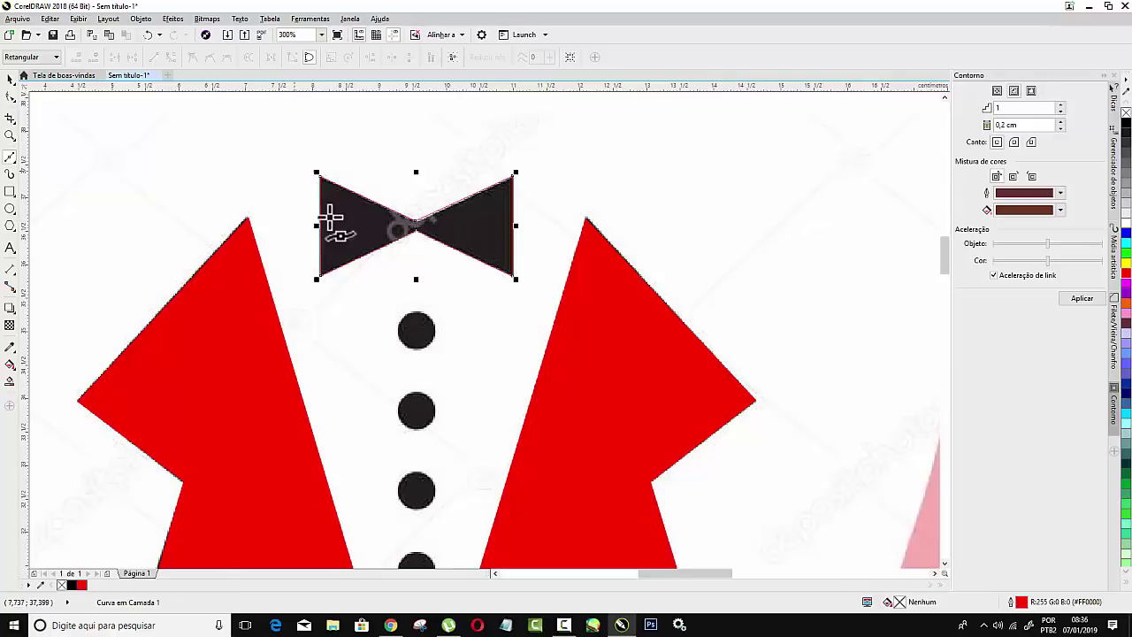
Fill the bow tie shape solid red.
{"action": "left_click", "coordinate": [1125, 273]}
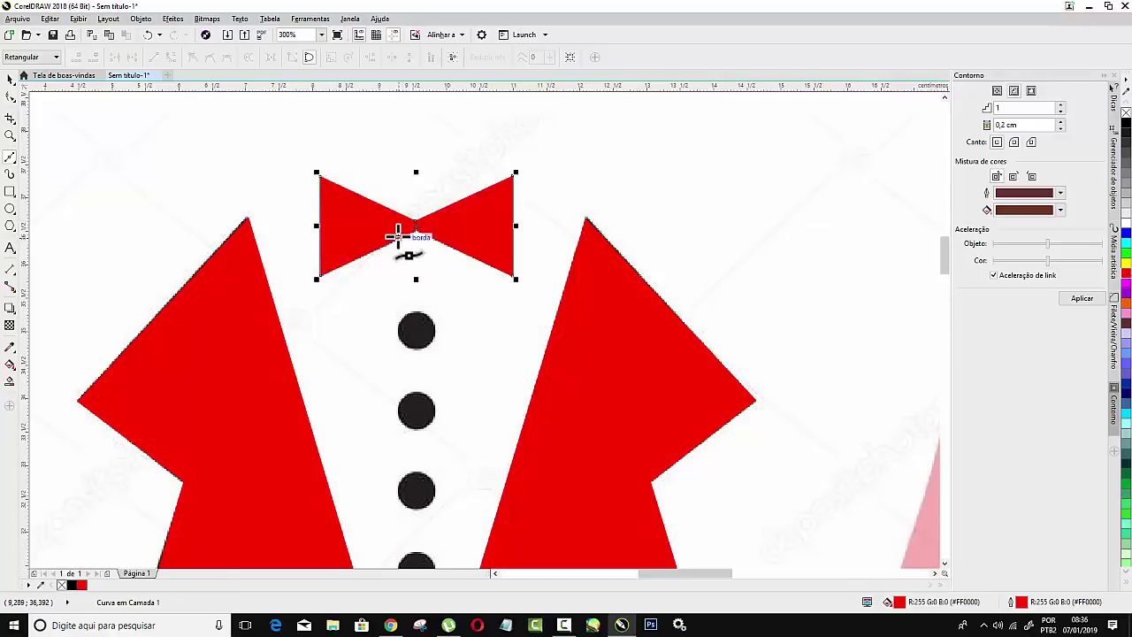
{"action": "scroll", "coordinate": [385, 230], "scroll_direction": "down", "scroll_amount": 2}
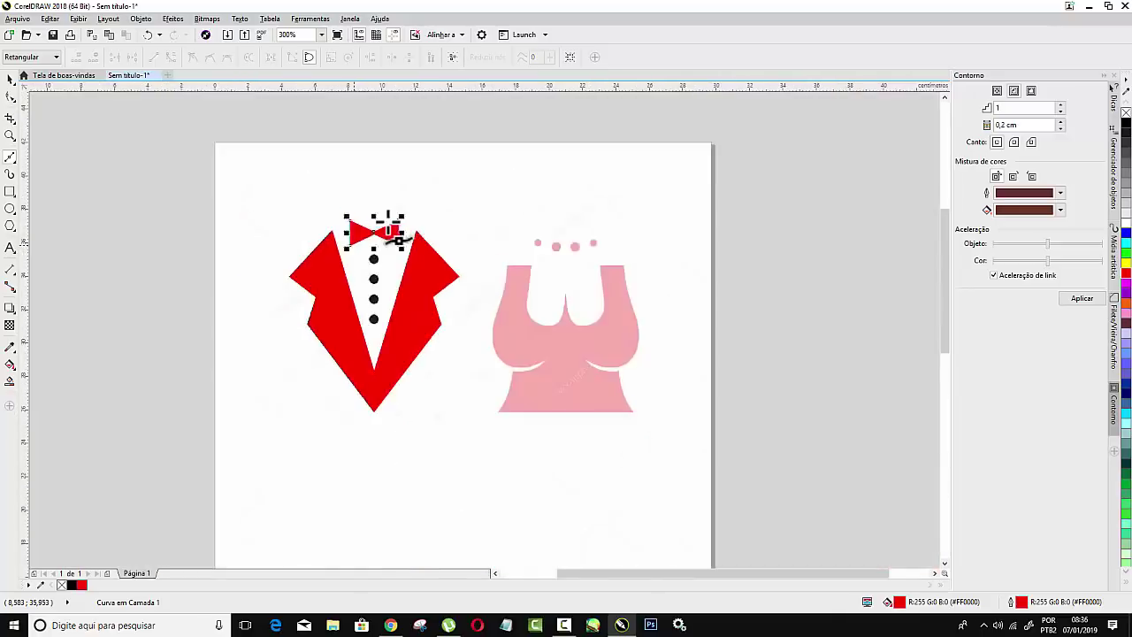
{"action": "scroll", "coordinate": [381, 235], "scroll_direction": "down", "scroll_amount": 1}
{"action": "scroll", "coordinate": [381, 225], "scroll_direction": "up", "scroll_amount": 1}
{"action": "scroll", "coordinate": [382, 227], "scroll_direction": "up", "scroll_amount": 1}
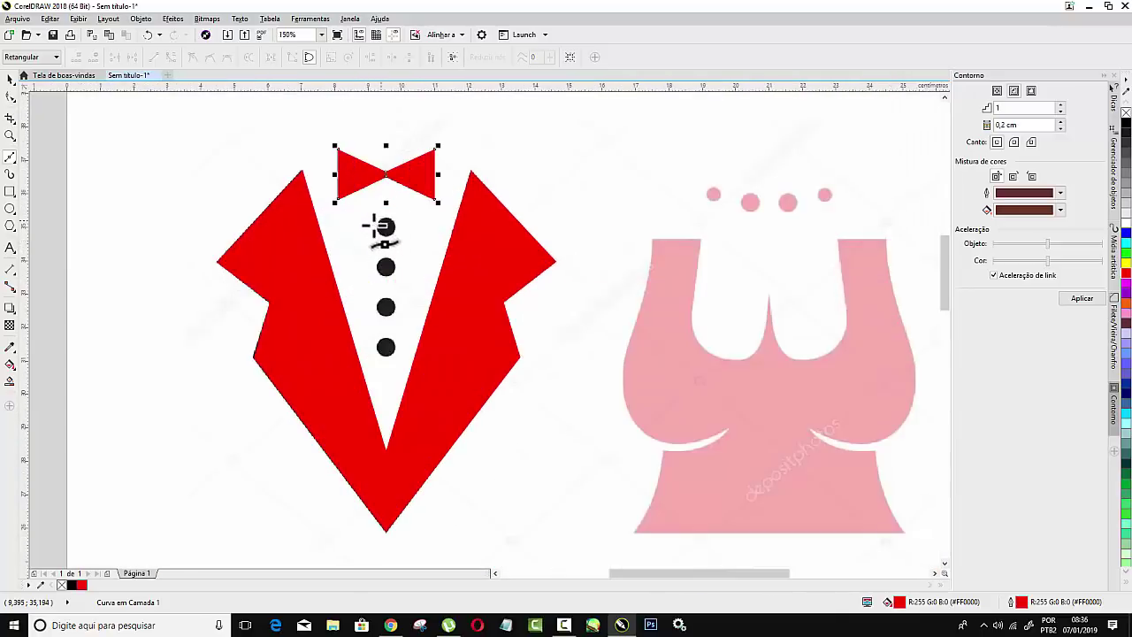
Draw a small circle and fit it over the top tuxedo button.
{"action": "left_click", "coordinate": [9, 210]}
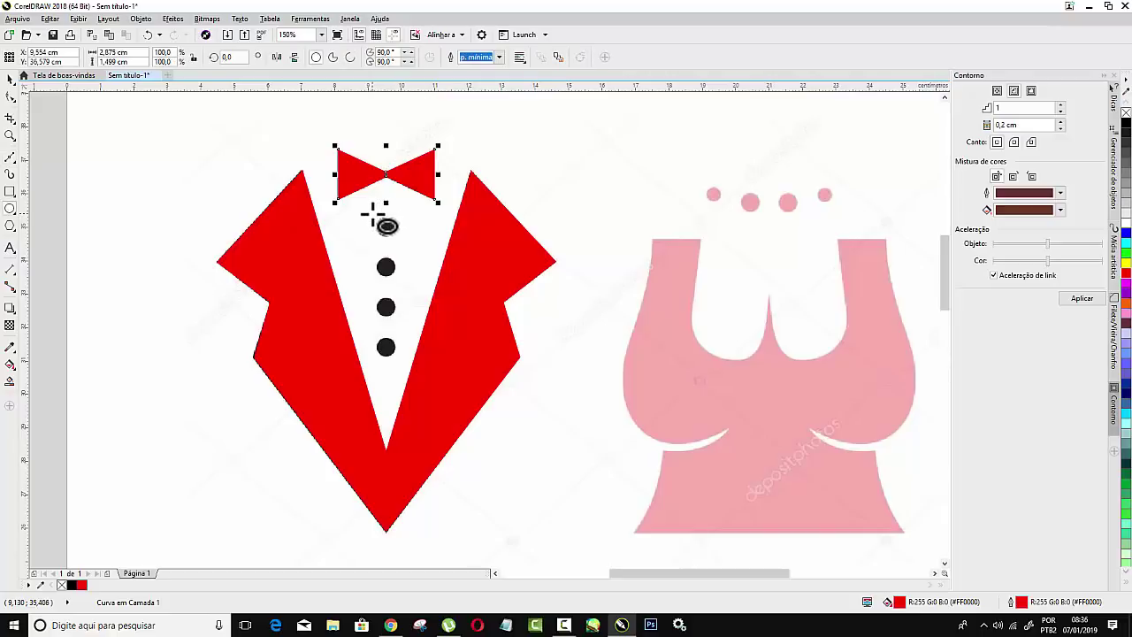
{"action": "left_click_drag", "start_coordinate": [374, 215], "coordinate": [385, 227]}
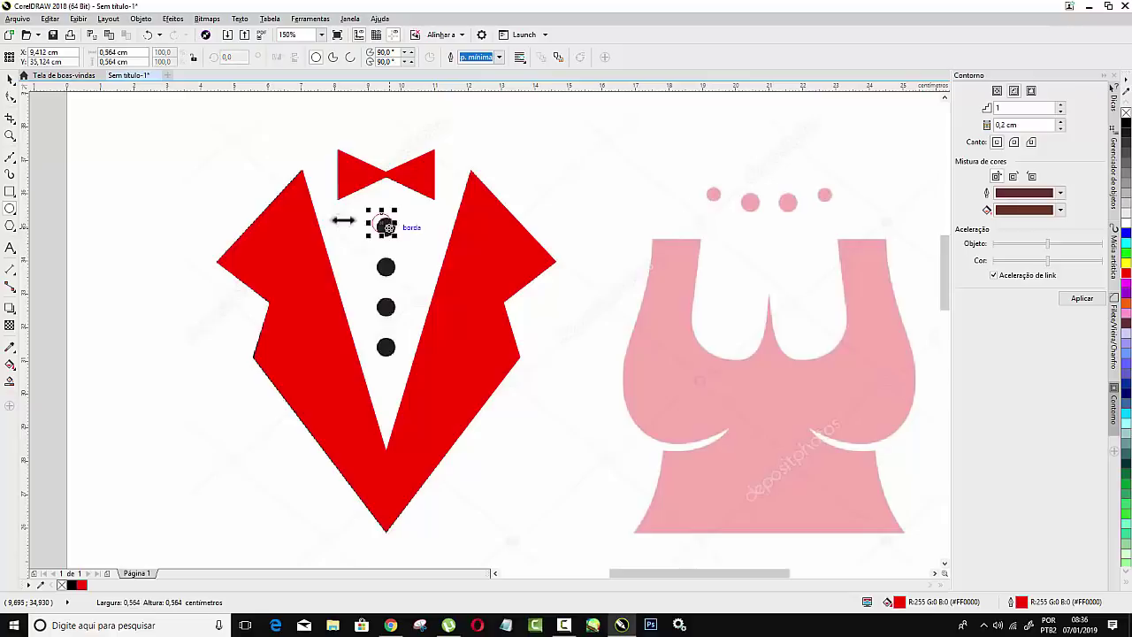
{"action": "left_click", "coordinate": [8, 80]}
{"action": "scroll", "coordinate": [345, 209], "scroll_direction": "up", "scroll_amount": 2}
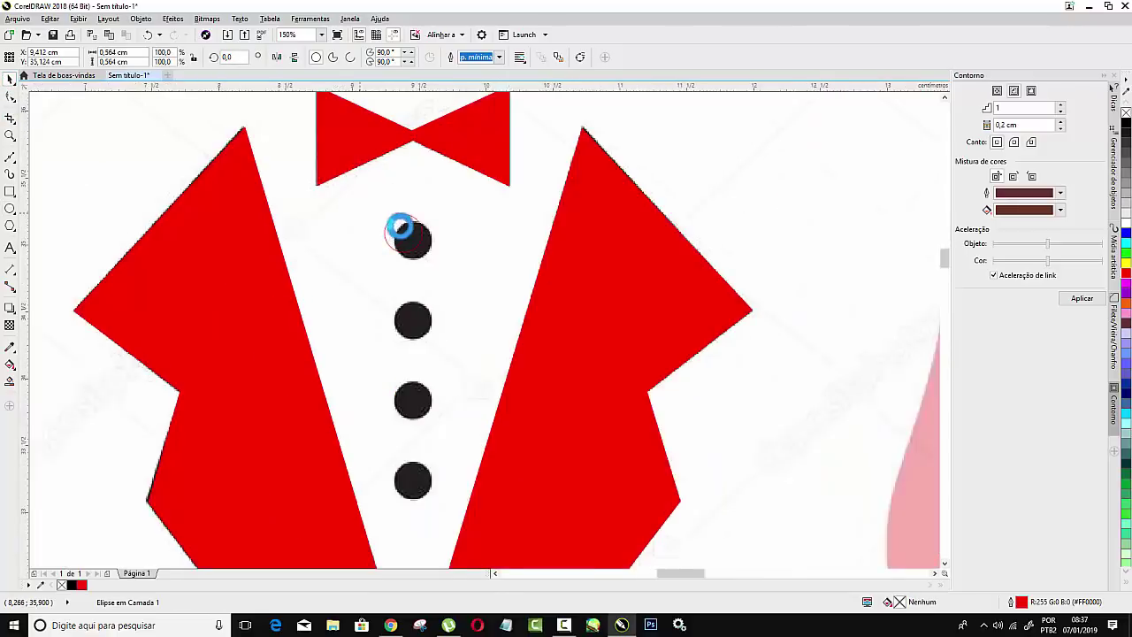
{"action": "scroll", "coordinate": [397, 227], "scroll_direction": "up", "scroll_amount": 2}
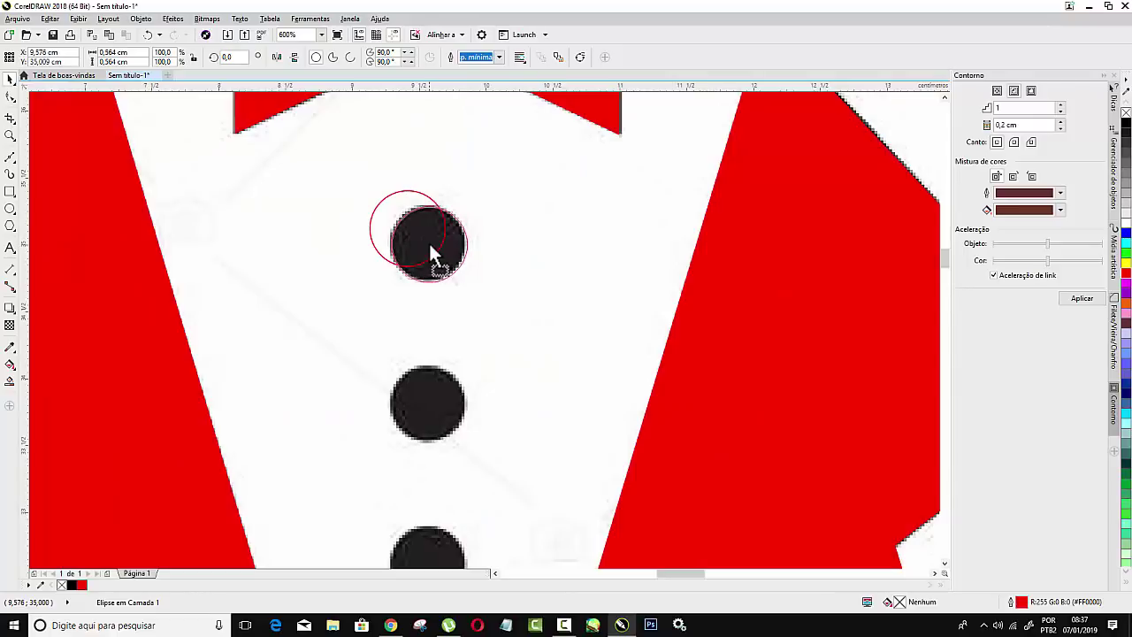
{"action": "left_click_drag", "start_coordinate": [430, 251], "coordinate": [430, 248]}
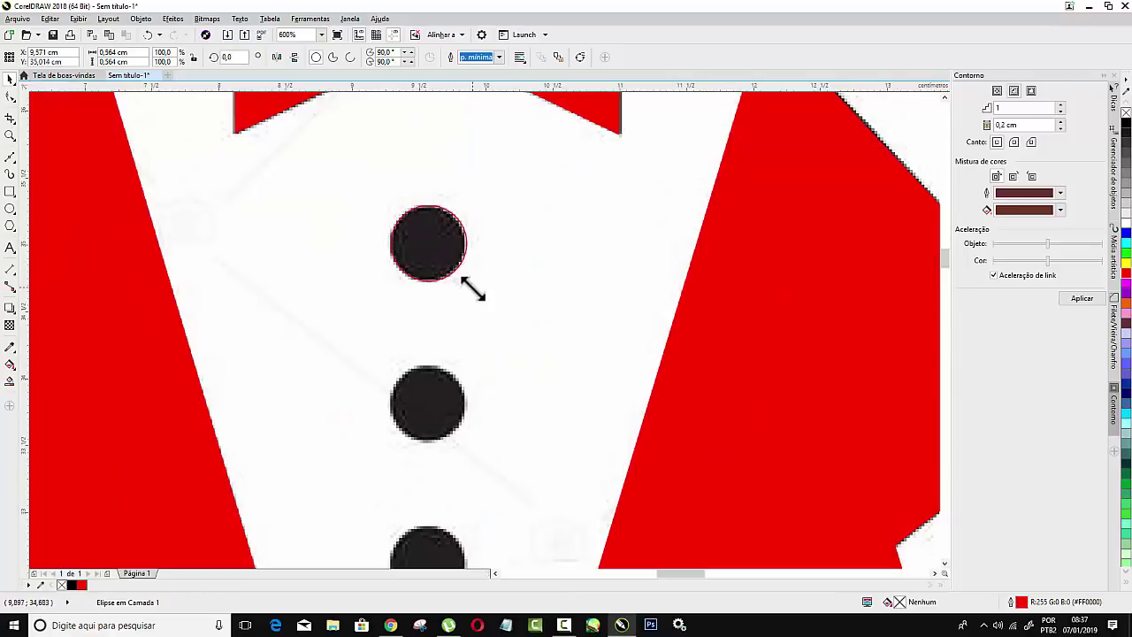
{"action": "left_click_drag", "start_coordinate": [471, 288], "coordinate": [470, 288]}
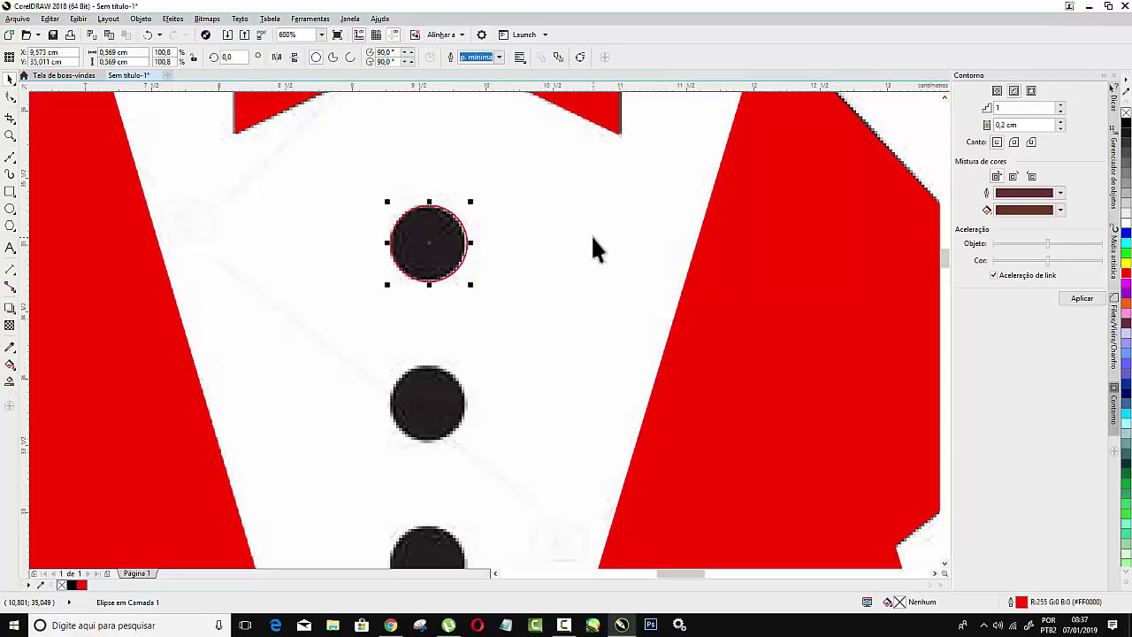
Copy the circle onto the second, third and fourth buttons.
{"action": "left_click_drag", "start_coordinate": [408, 245], "coordinate": [428, 407]}
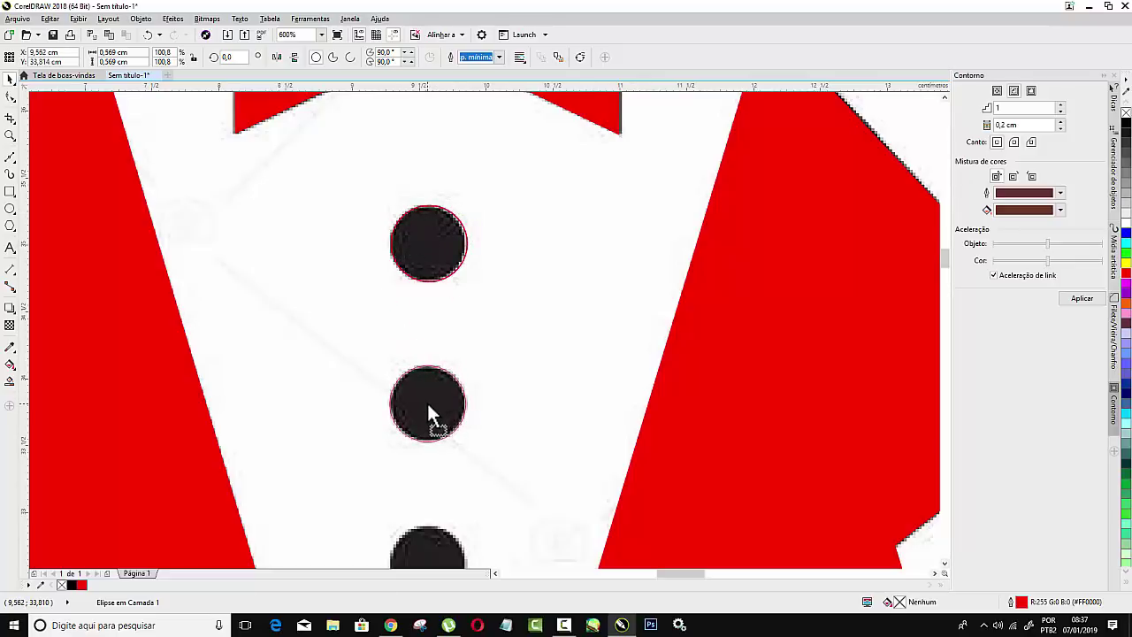
{"action": "scroll", "coordinate": [394, 276], "scroll_direction": "down", "scroll_amount": 3}
{"action": "scroll", "coordinate": [393, 276], "scroll_direction": "up", "scroll_amount": 2}
{"action": "scroll", "coordinate": [383, 285], "scroll_direction": "up", "scroll_amount": 2}
{"action": "left_click", "coordinate": [407, 279]}
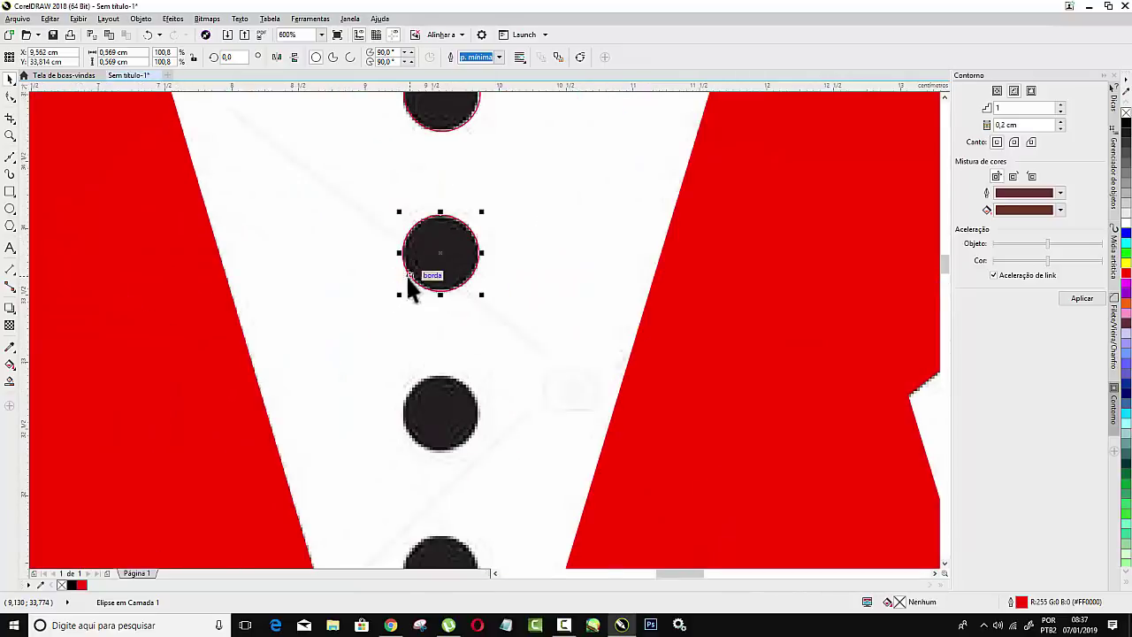
{"action": "scroll", "coordinate": [412, 285], "scroll_direction": "down", "scroll_amount": 2}
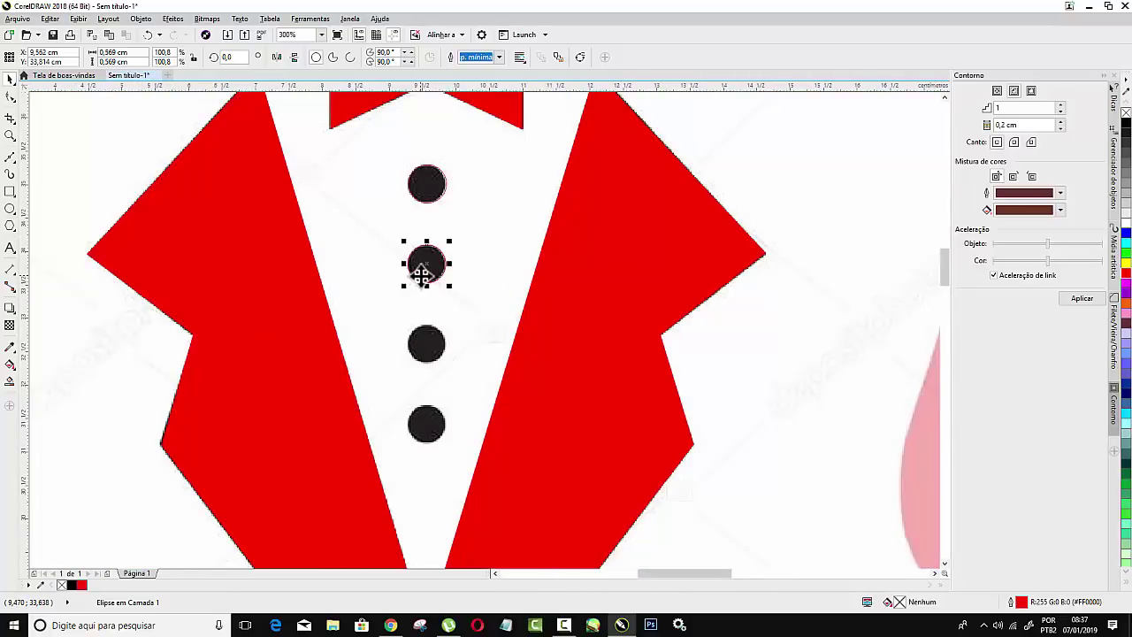
{"action": "left_click", "coordinate": [416, 348]}
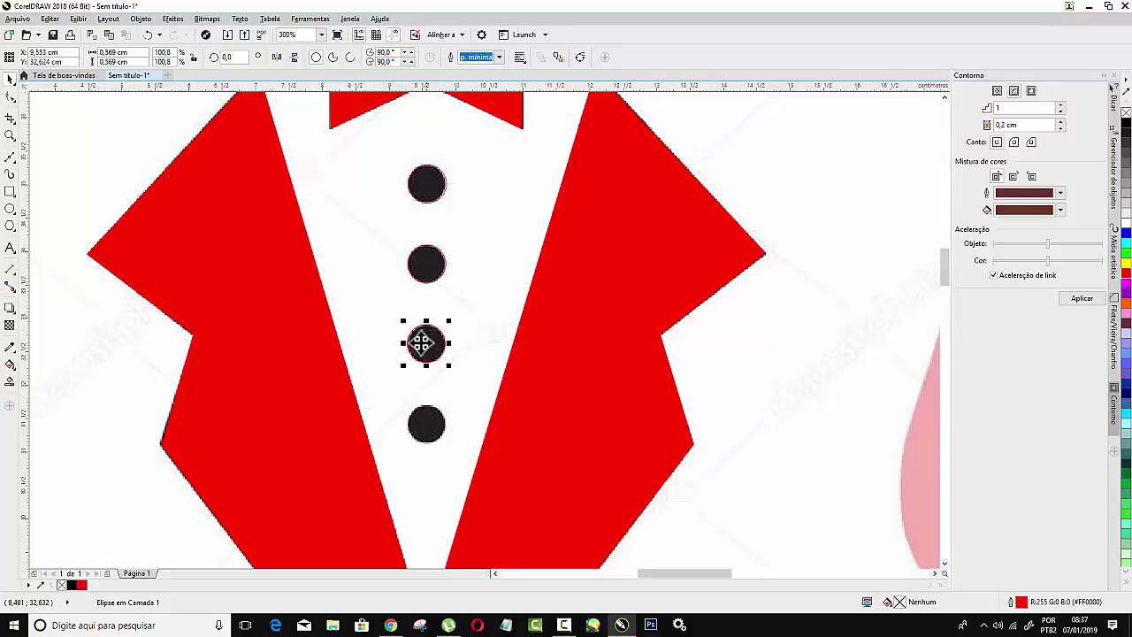
{"action": "left_click_drag", "start_coordinate": [421, 343], "coordinate": [422, 431]}
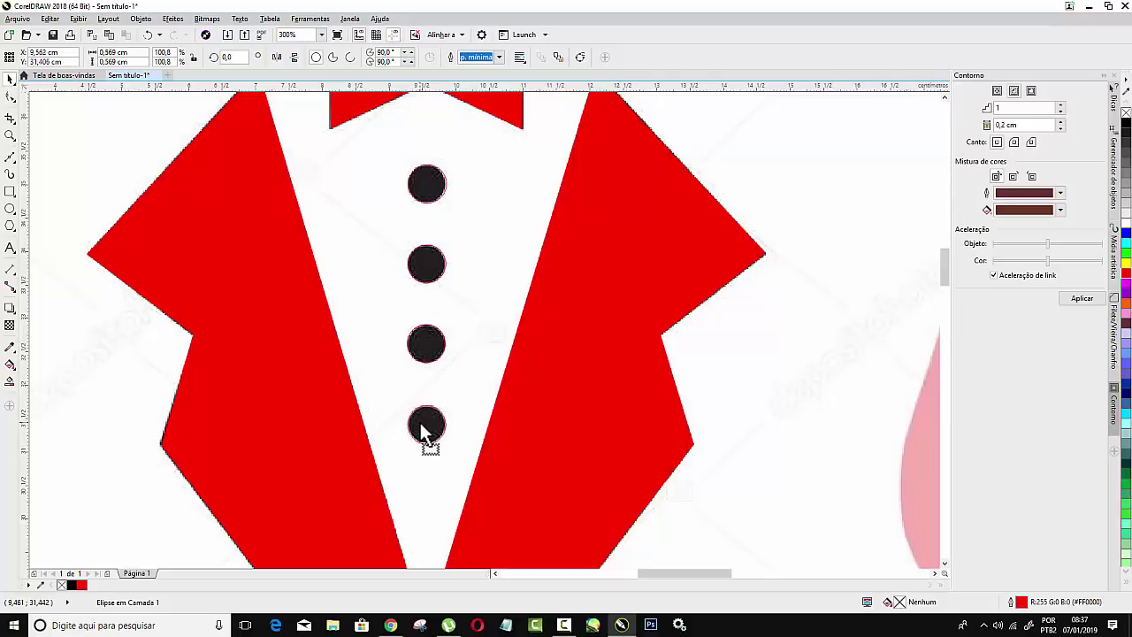
{"action": "scroll", "coordinate": [287, 213], "scroll_direction": "down", "scroll_amount": 3}
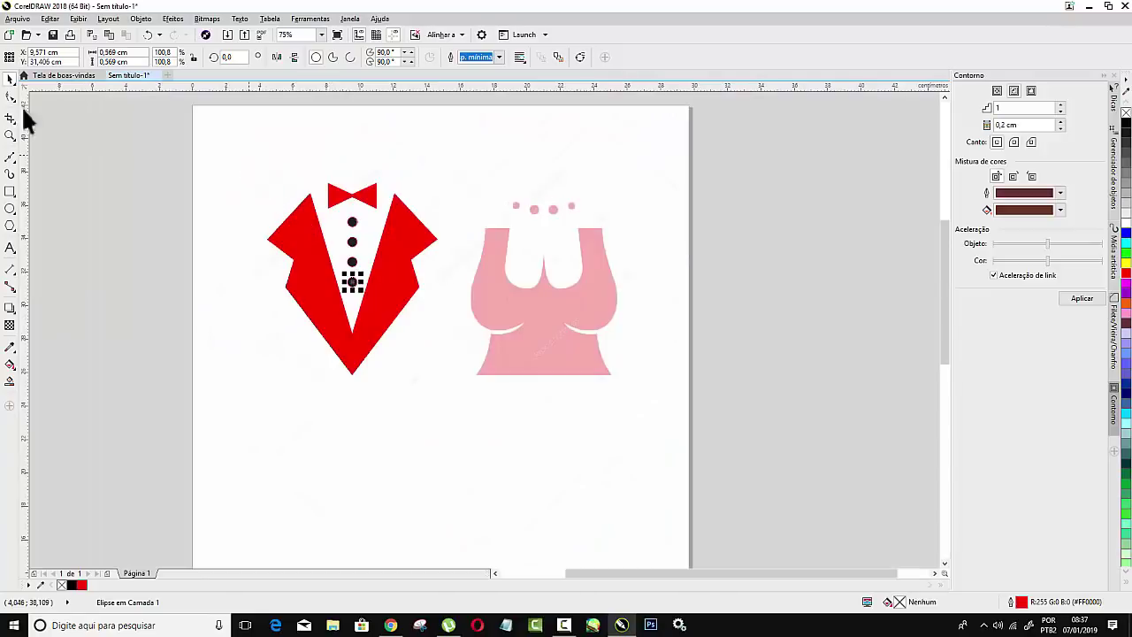
Select all six tuxedo pieces, fill them red and remove their outlines.
{"action": "left_click_drag", "start_coordinate": [227, 147], "coordinate": [477, 409]}
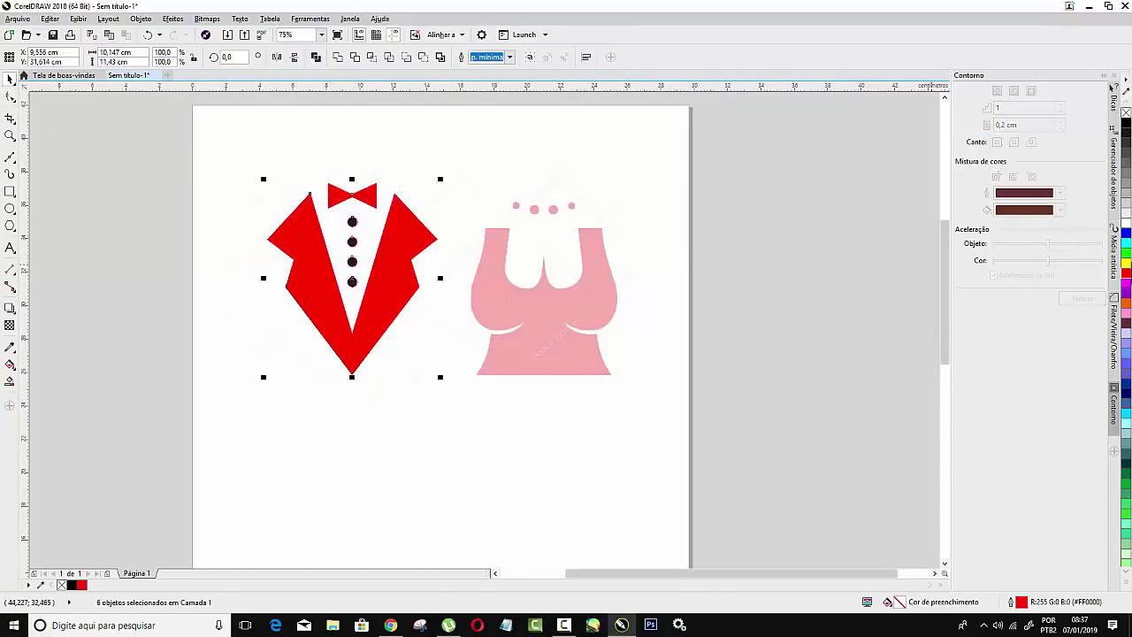
{"action": "left_click", "coordinate": [1126, 273]}
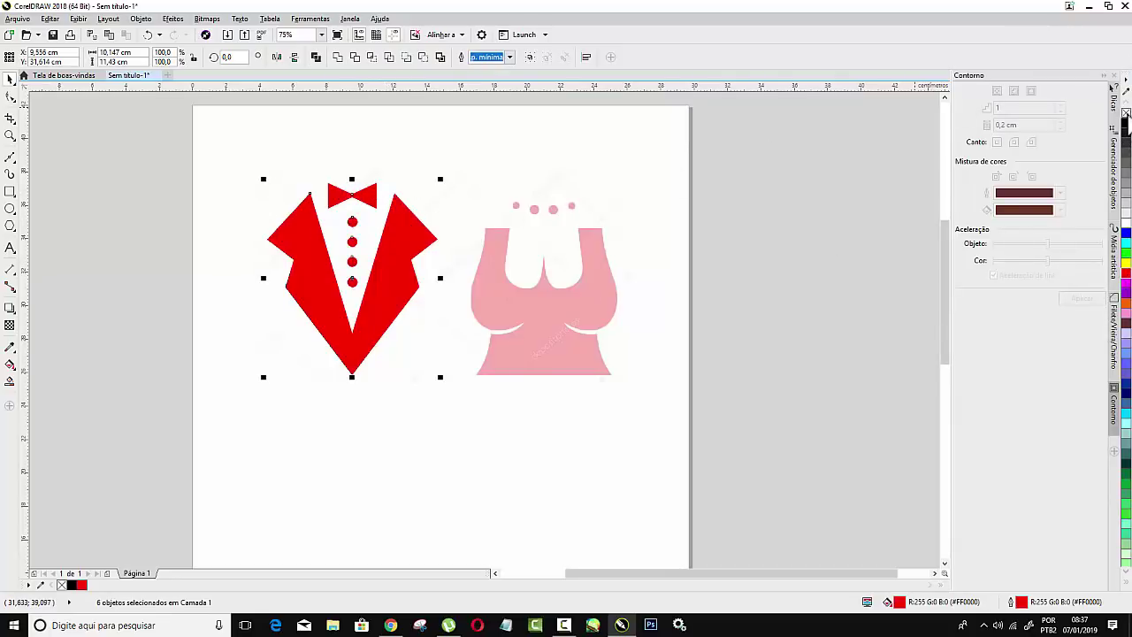
{"action": "right_click", "coordinate": [1126, 113]}
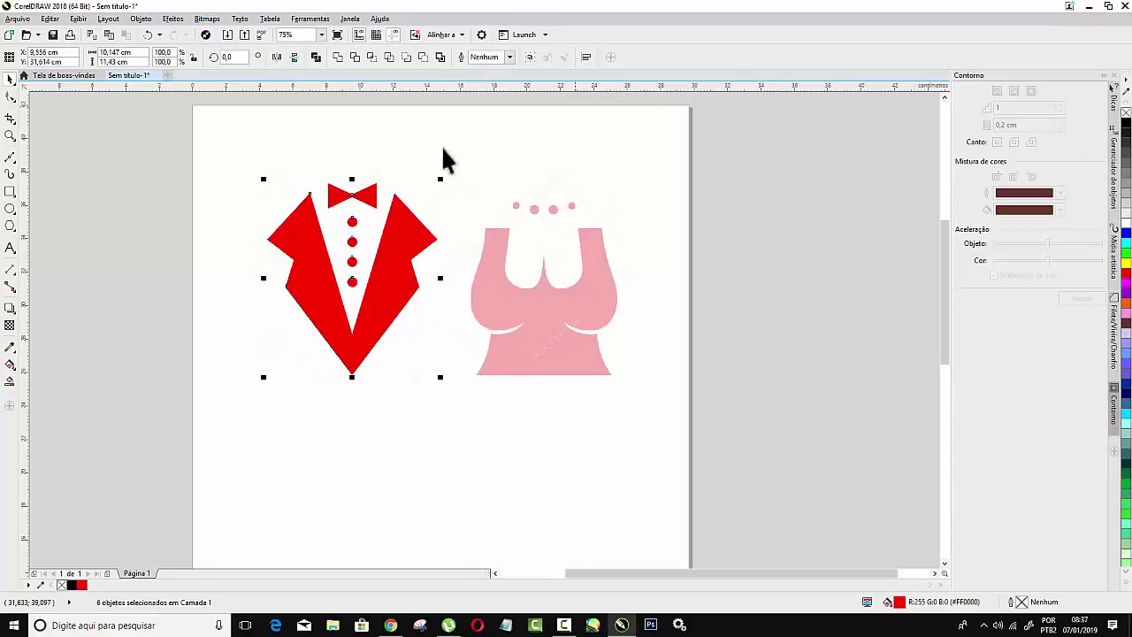
{"action": "left_click", "coordinate": [350, 176]}
{"action": "scroll", "coordinate": [397, 232], "scroll_direction": "up", "scroll_amount": 2}
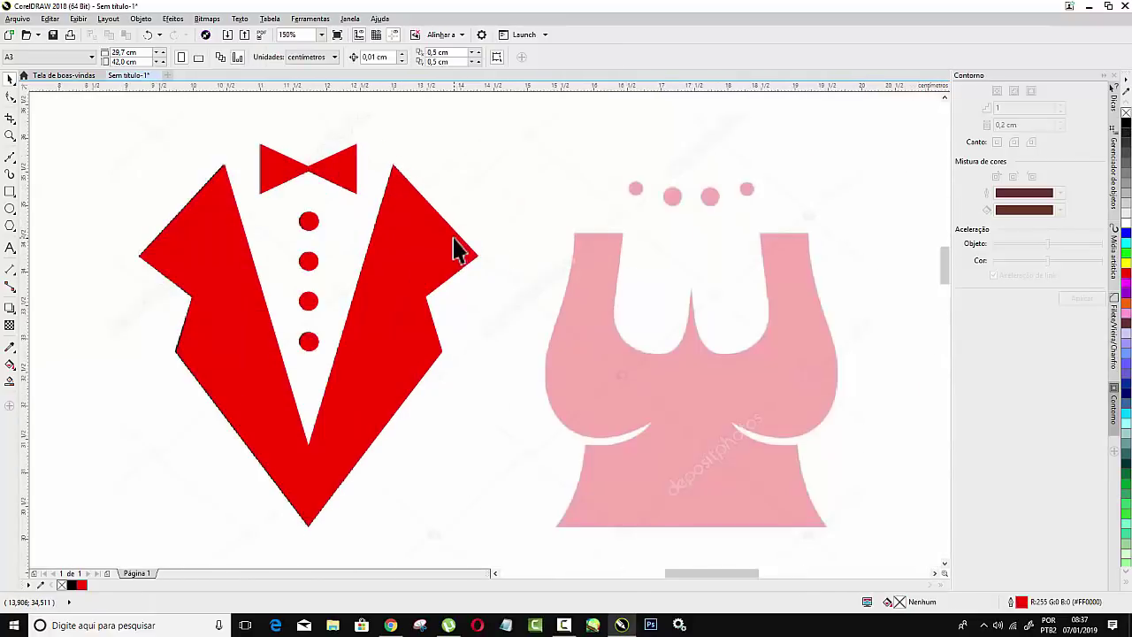
Start the dress outline along the left strap's top and down its left edge.
{"action": "scroll", "coordinate": [458, 245], "scroll_direction": "down", "scroll_amount": 2}
{"action": "scroll", "coordinate": [630, 287], "scroll_direction": "up", "scroll_amount": 2}
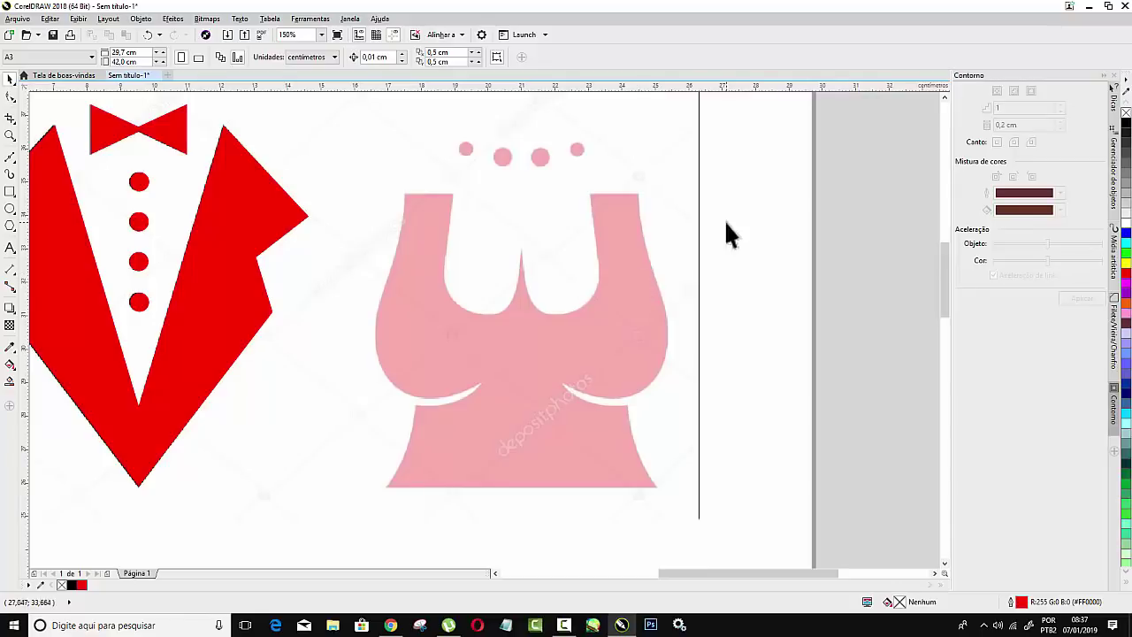
{"action": "left_click", "coordinate": [10, 157]}
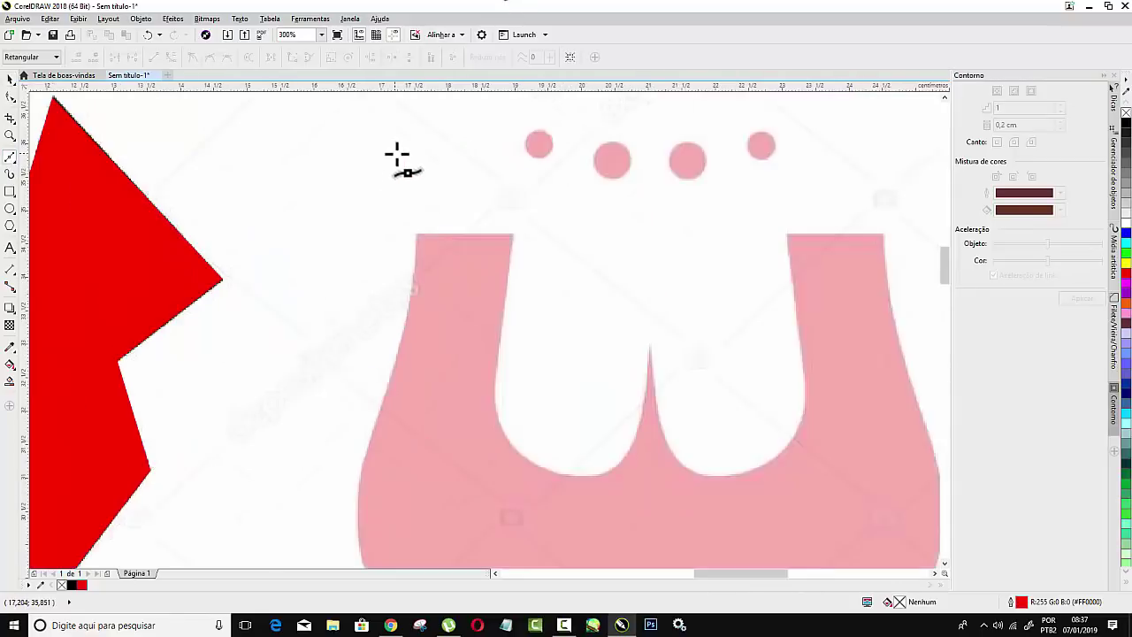
{"action": "scroll", "coordinate": [397, 157], "scroll_direction": "up", "scroll_amount": 2}
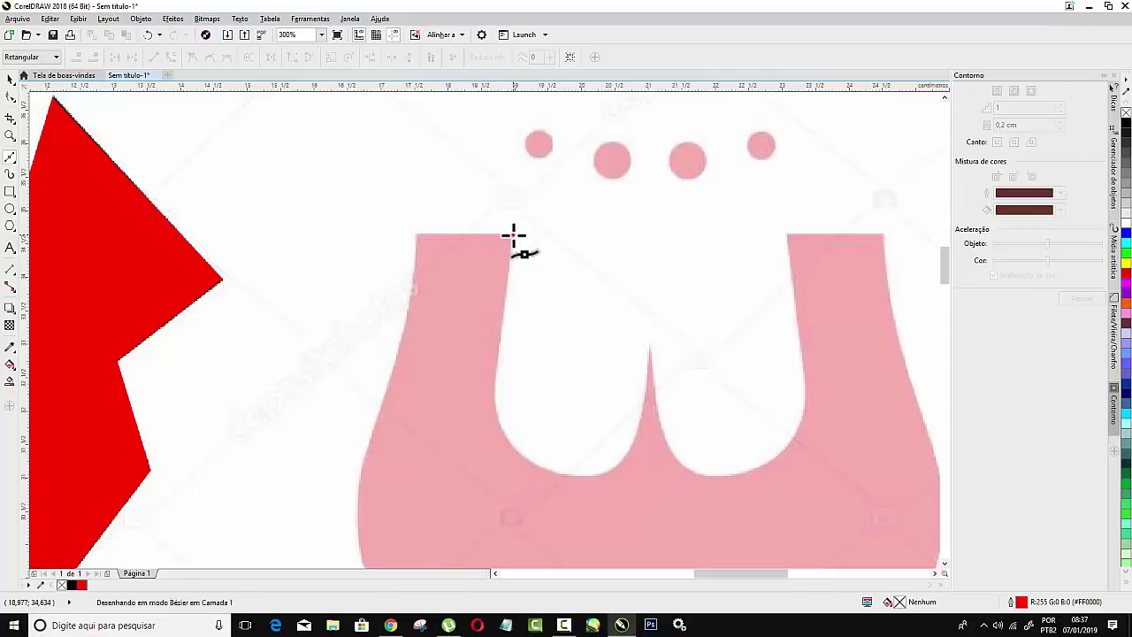
{"action": "left_click", "coordinate": [514, 234]}
{"action": "left_click", "coordinate": [414, 234]}
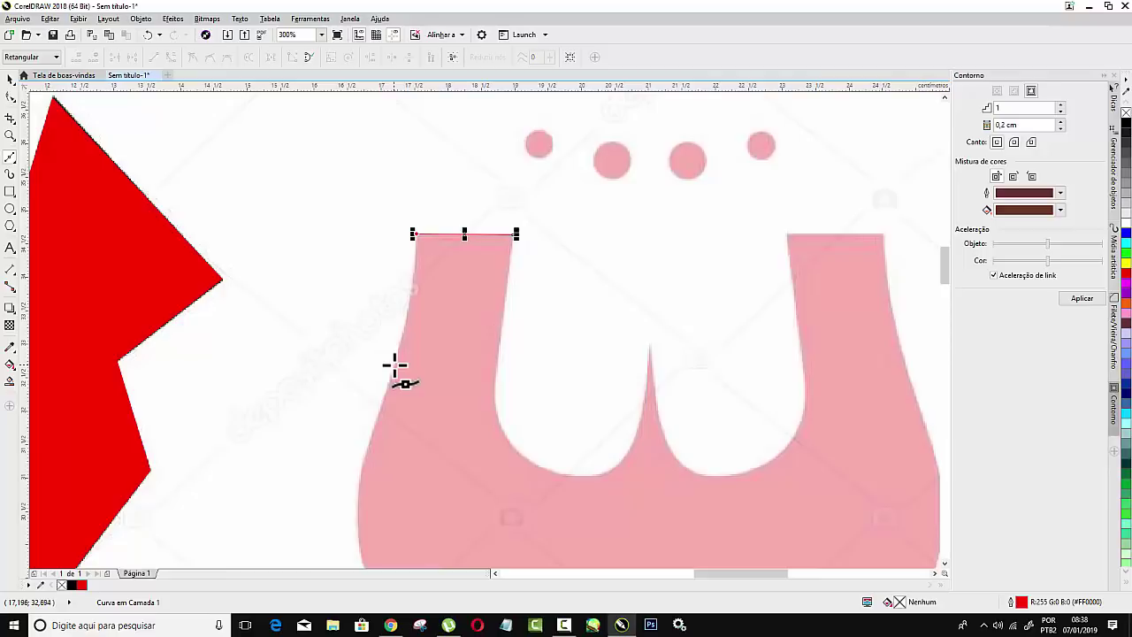
{"action": "left_click_drag", "start_coordinate": [395, 365], "coordinate": [383, 405]}
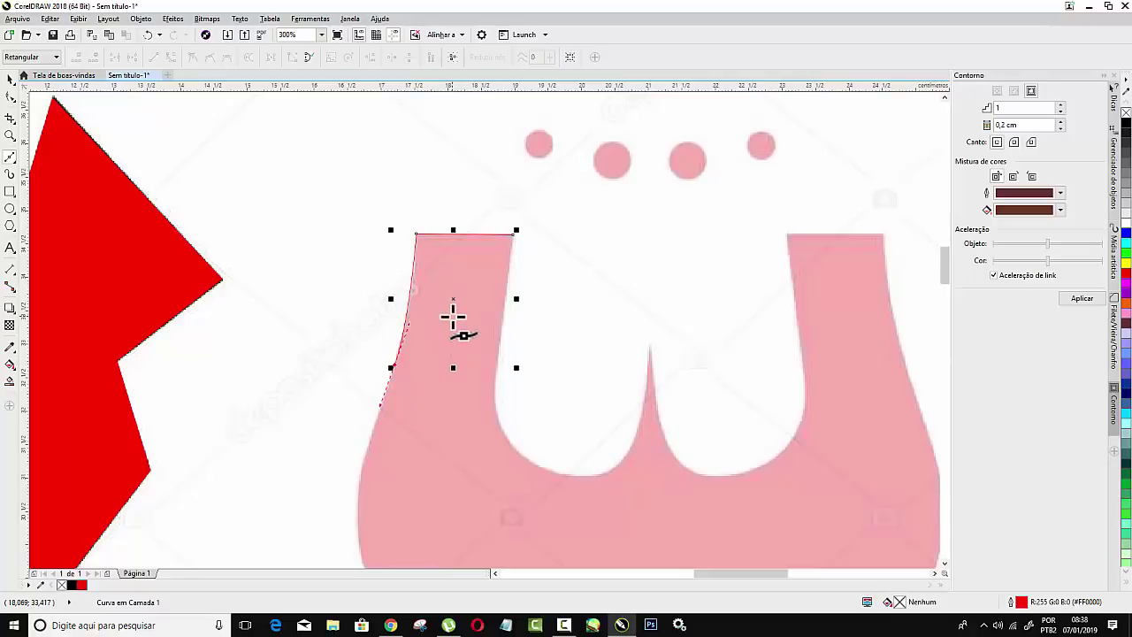
{"action": "key", "text": "ctrl+z"}
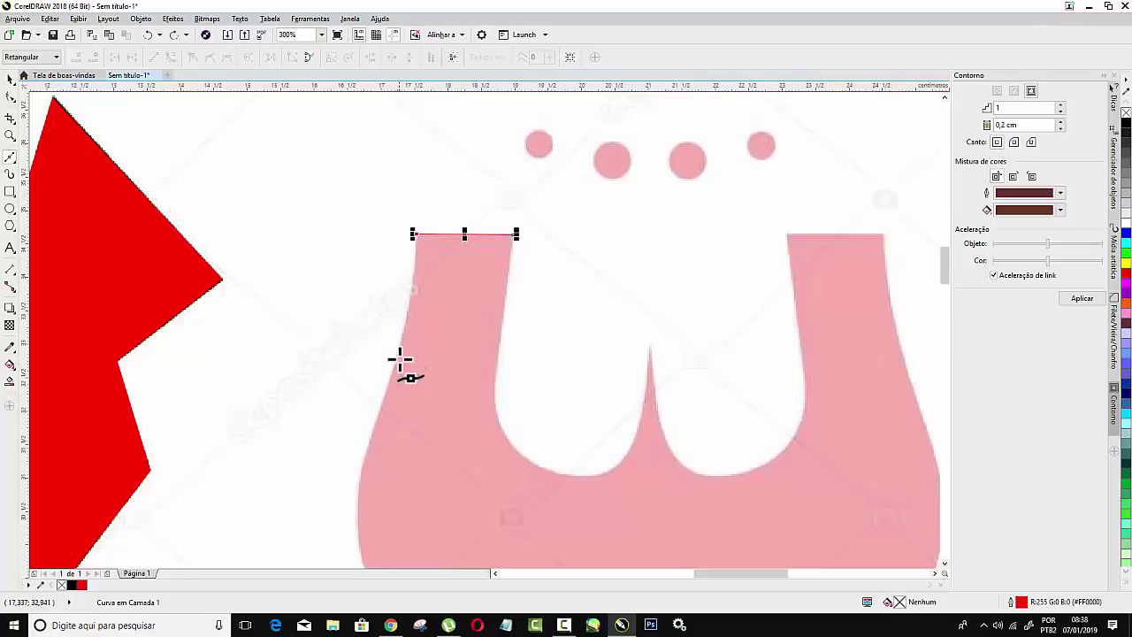
{"action": "left_click", "coordinate": [395, 370]}
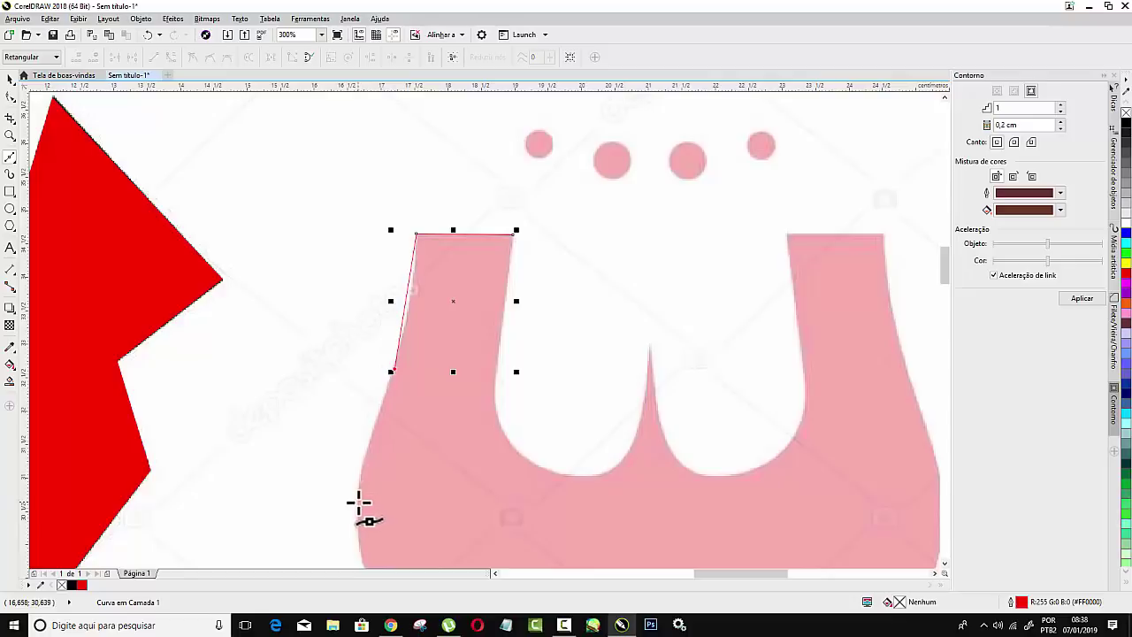
{"action": "left_click", "coordinate": [355, 503]}
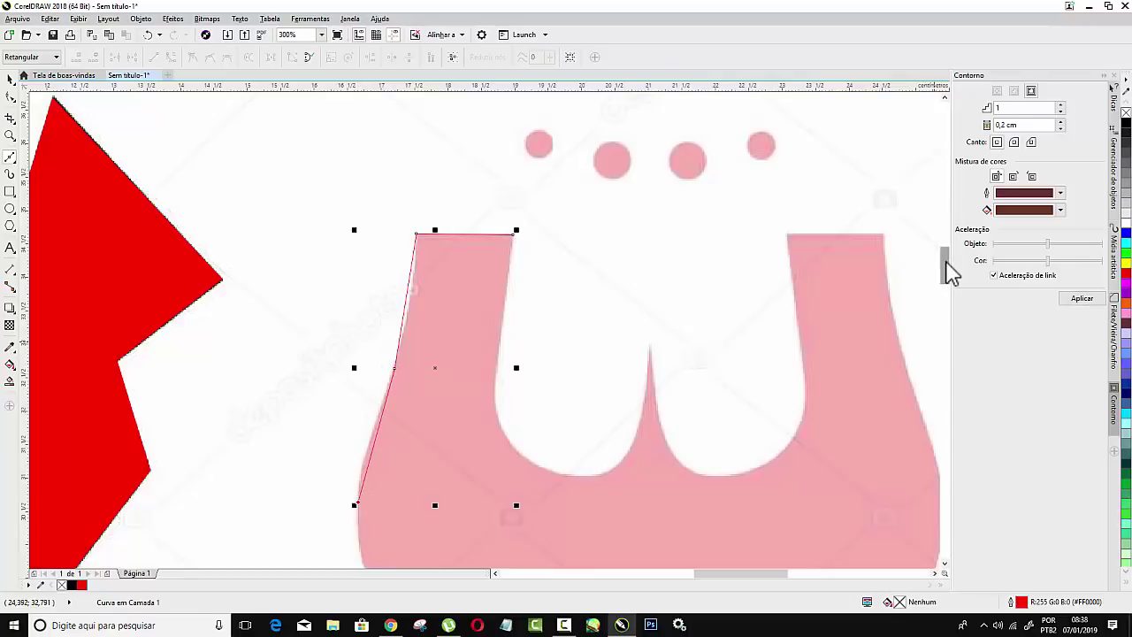
Continue the outline under the left bust, across the skirt hem and up under the right bust.
{"action": "left_click_drag", "start_coordinate": [947, 270], "coordinate": [947, 282]}
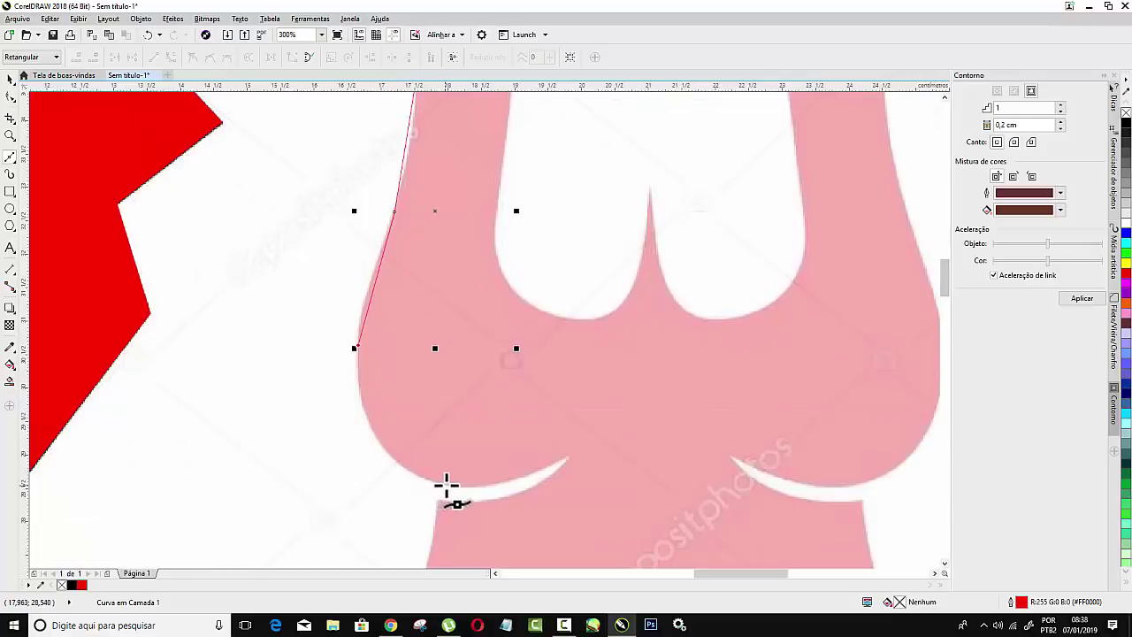
{"action": "left_click", "coordinate": [446, 485]}
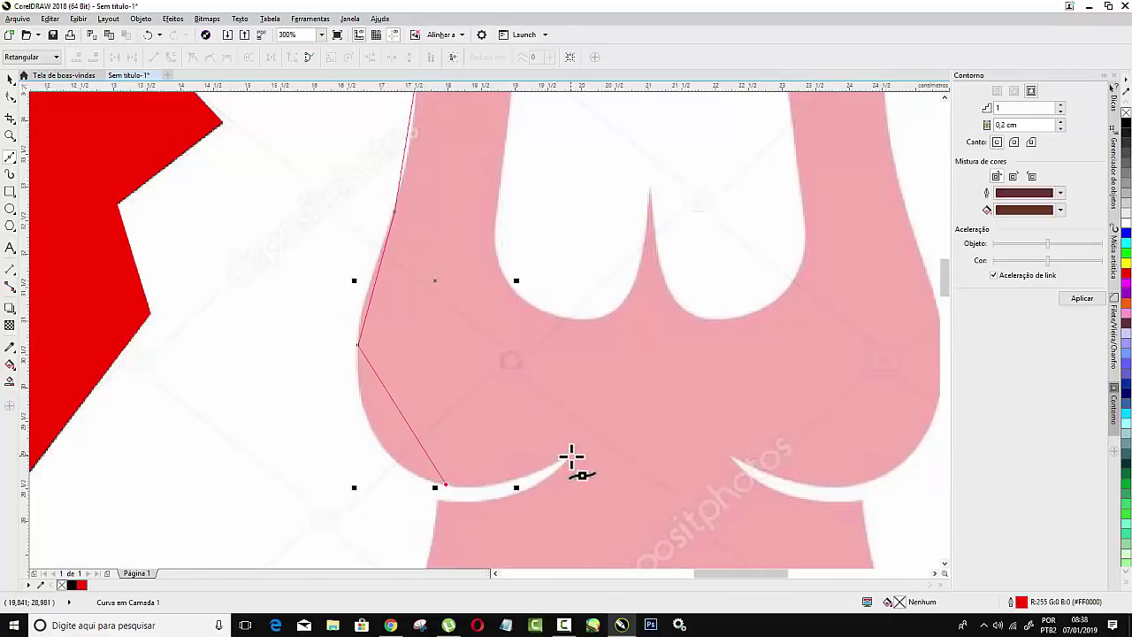
{"action": "left_click", "coordinate": [571, 457]}
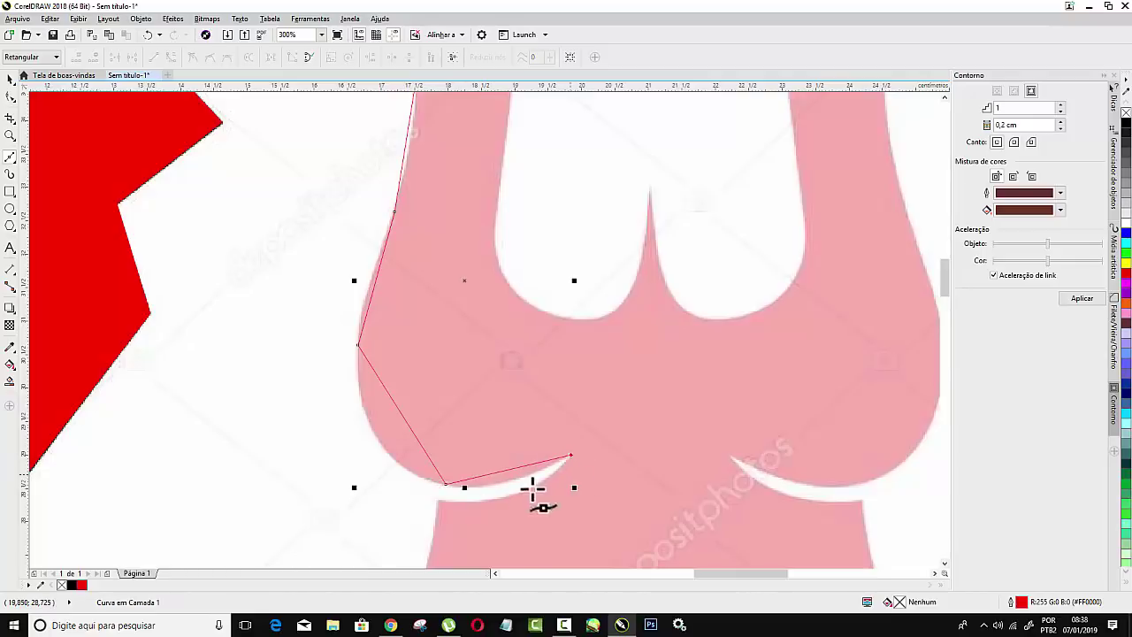
{"action": "left_click", "coordinate": [440, 504]}
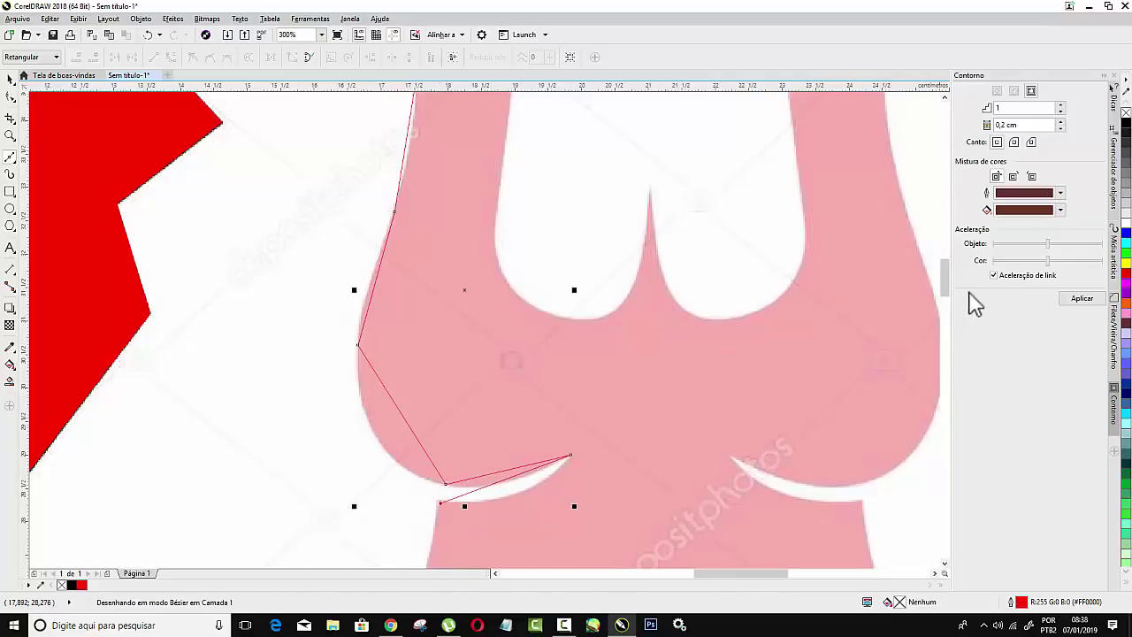
{"action": "left_click_drag", "start_coordinate": [950, 292], "coordinate": [955, 306]}
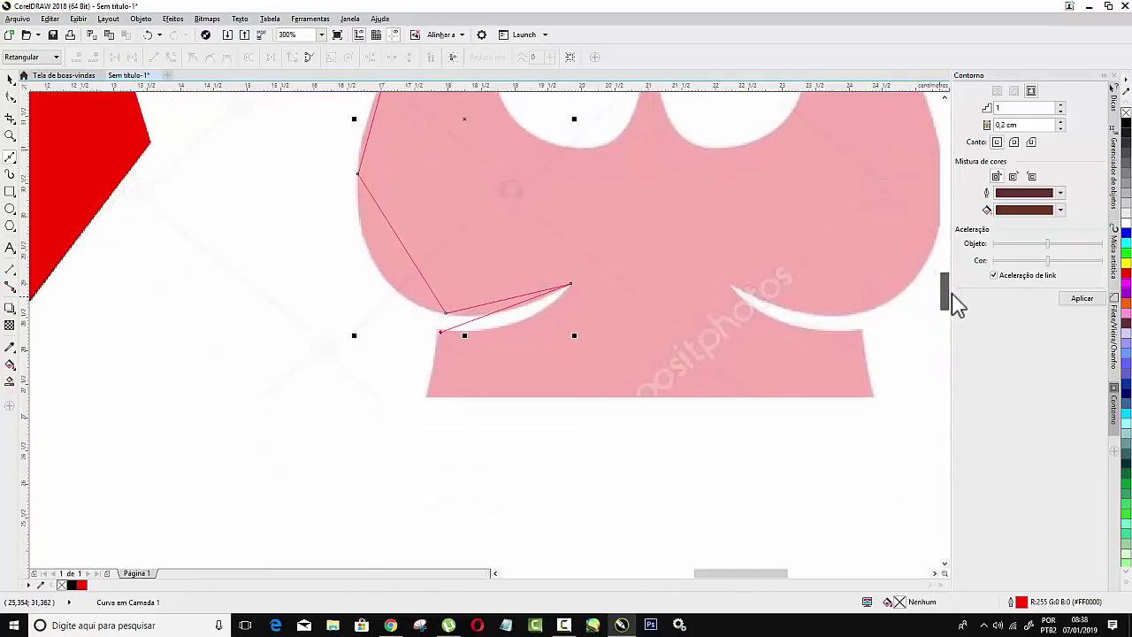
{"action": "left_click", "coordinate": [380, 493]}
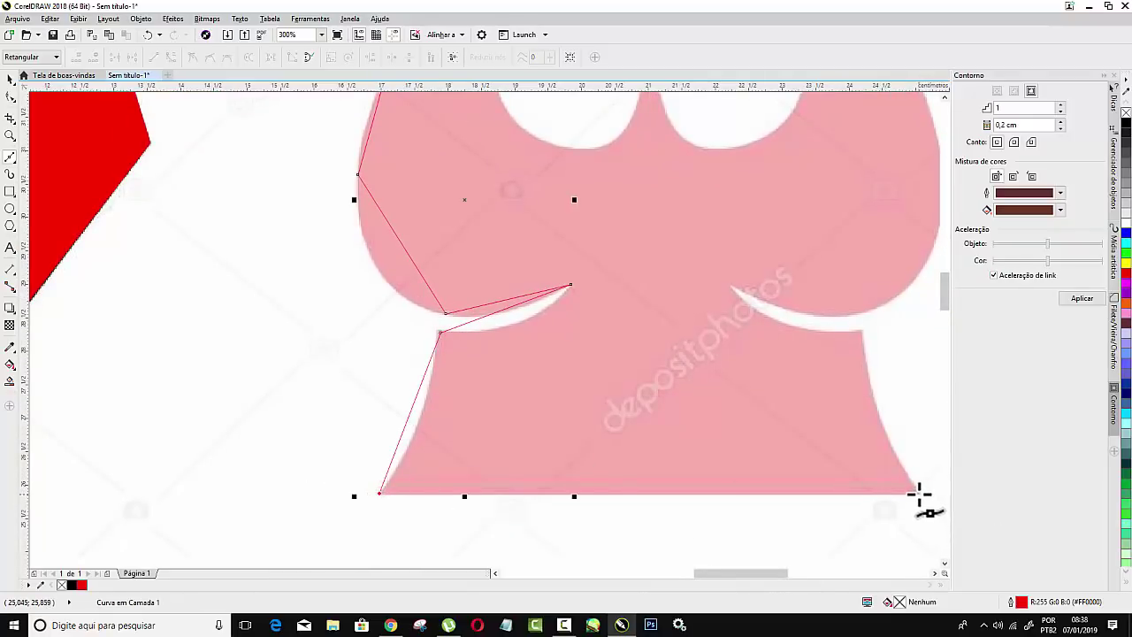
{"action": "left_click", "coordinate": [921, 494]}
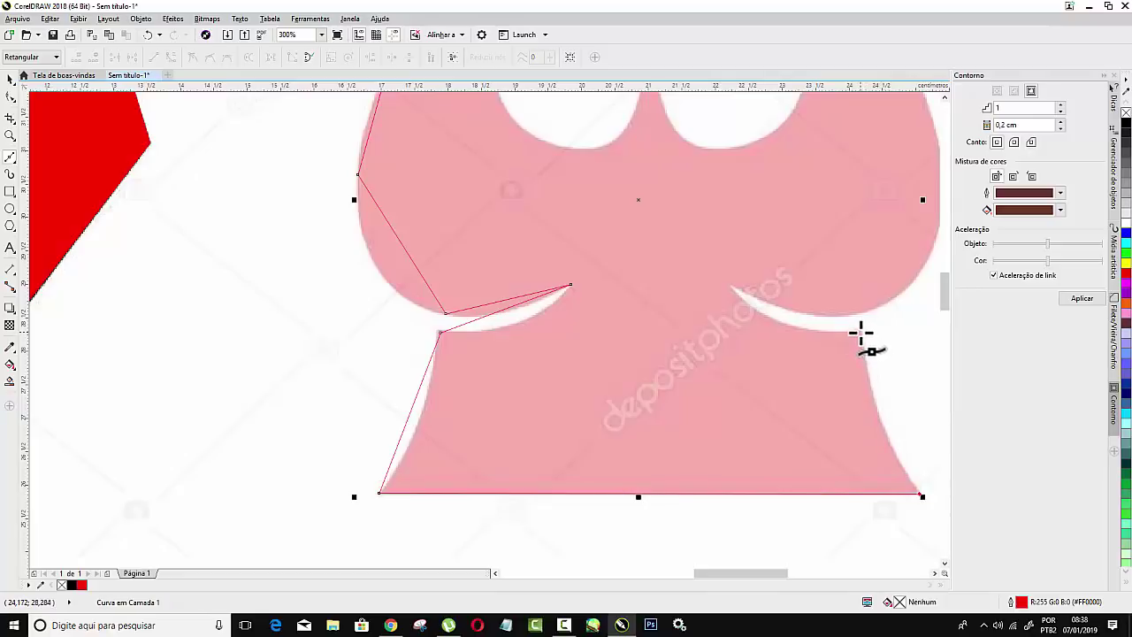
{"action": "left_click", "coordinate": [860, 333]}
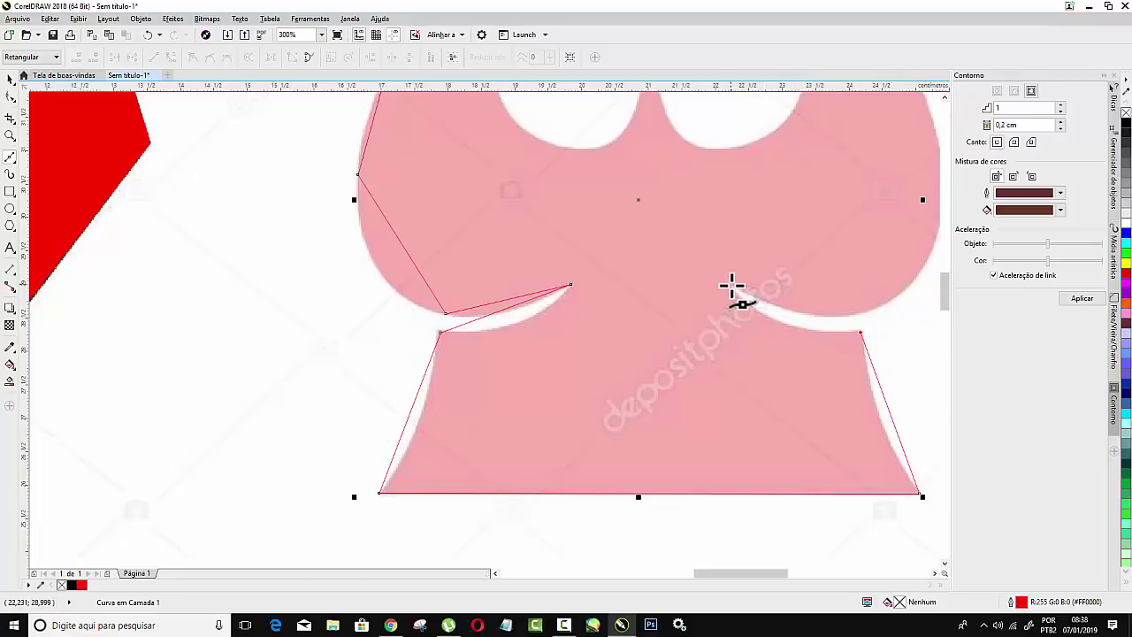
{"action": "left_click", "coordinate": [731, 285]}
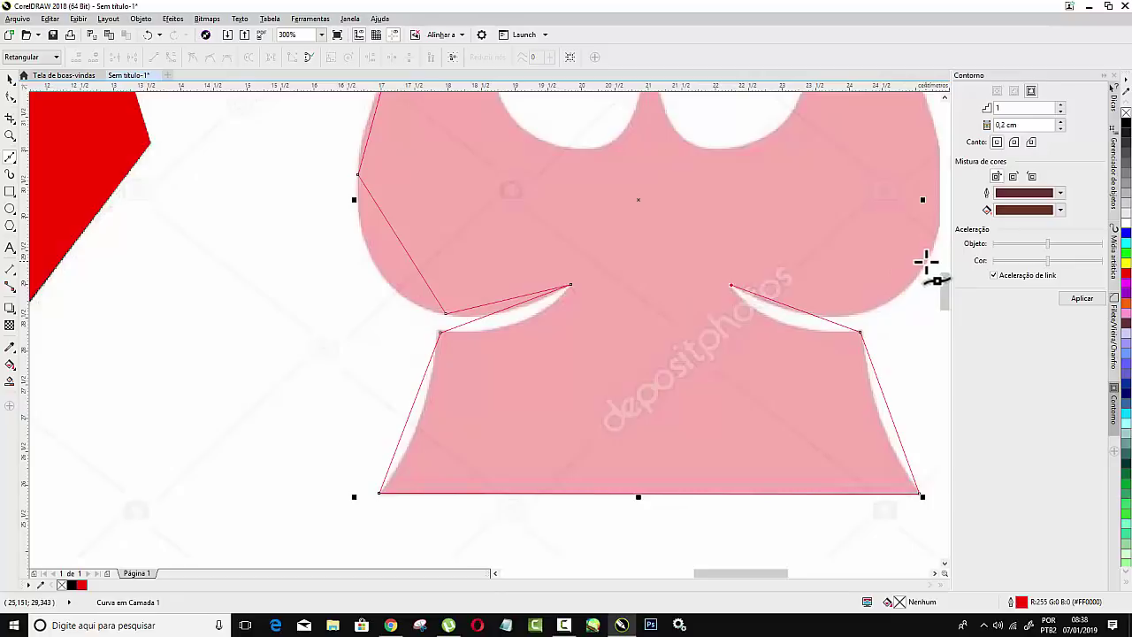
{"action": "left_click", "coordinate": [904, 291]}
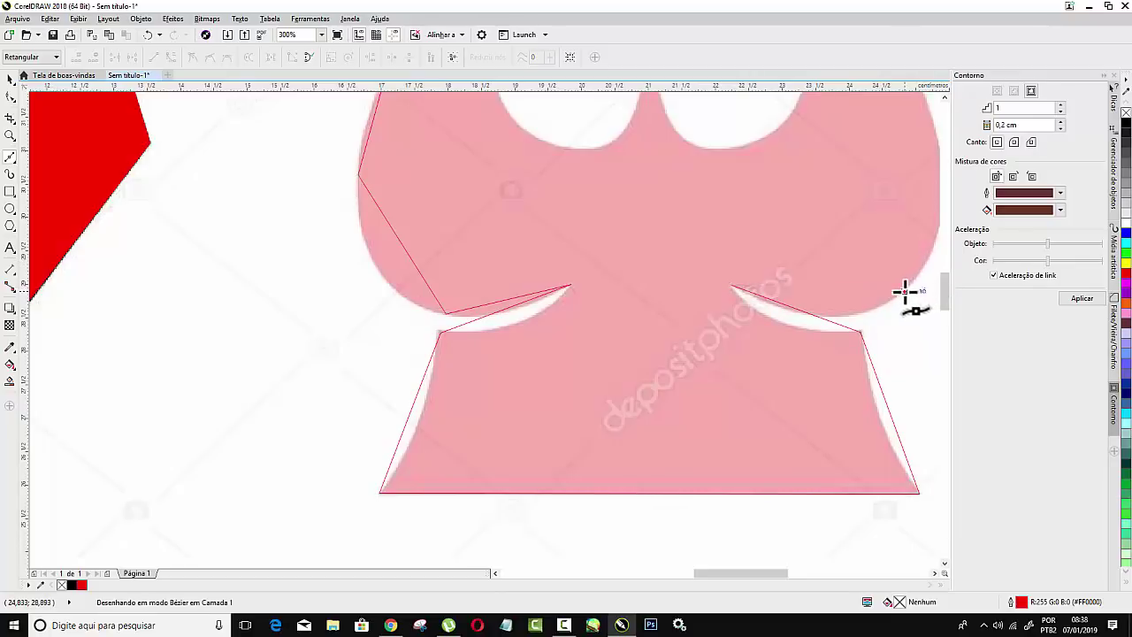
Trace the dress outline up the right bust and across the right strap's top.
{"action": "left_click_drag", "start_coordinate": [745, 574], "coordinate": [755, 575]}
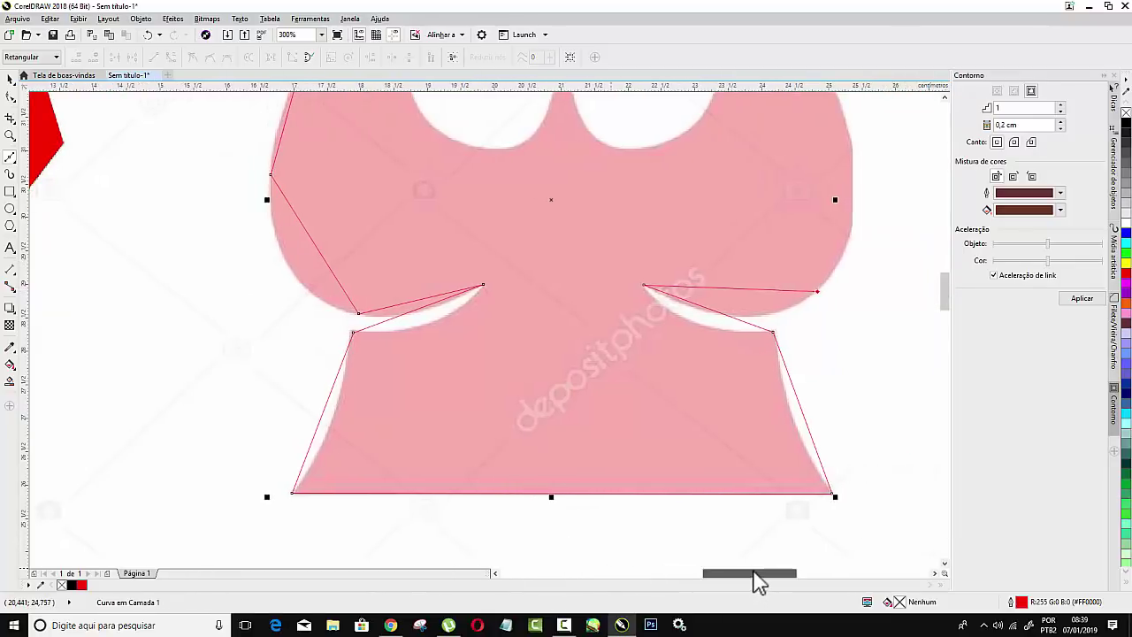
{"action": "left_click_drag", "start_coordinate": [944, 305], "coordinate": [945, 294]}
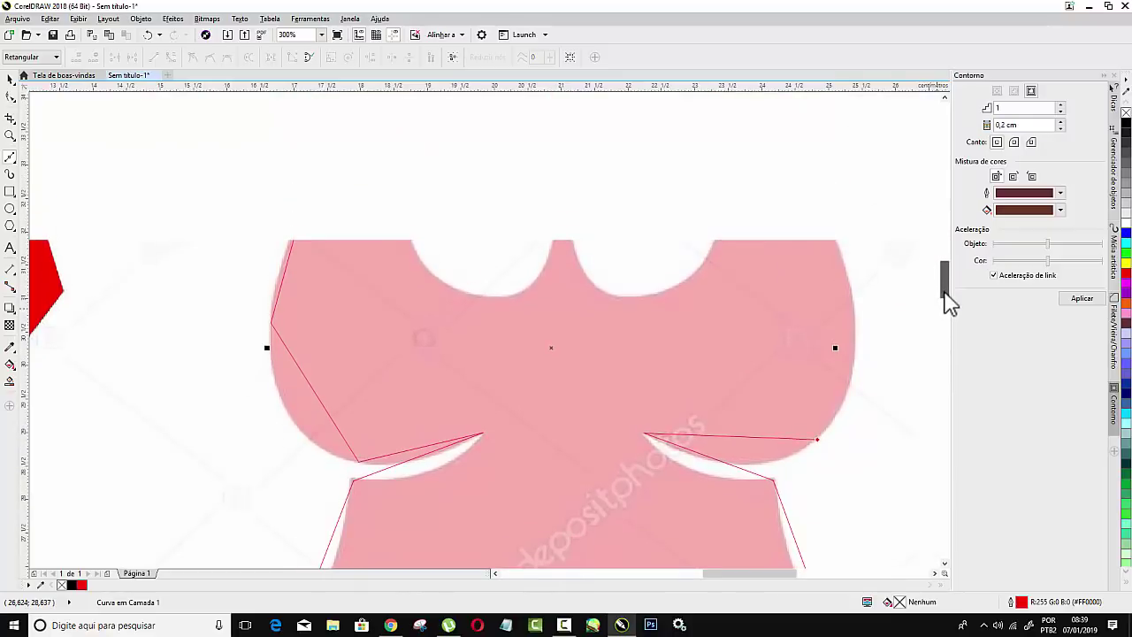
{"action": "left_click", "coordinate": [845, 272]}
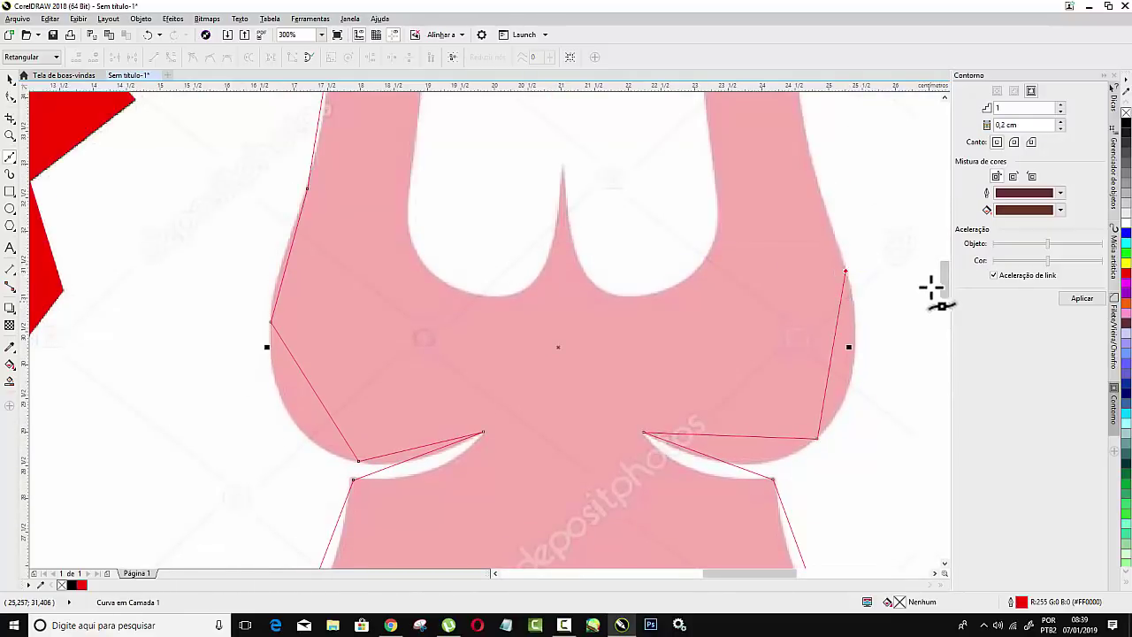
{"action": "left_click_drag", "start_coordinate": [947, 288], "coordinate": [949, 277]}
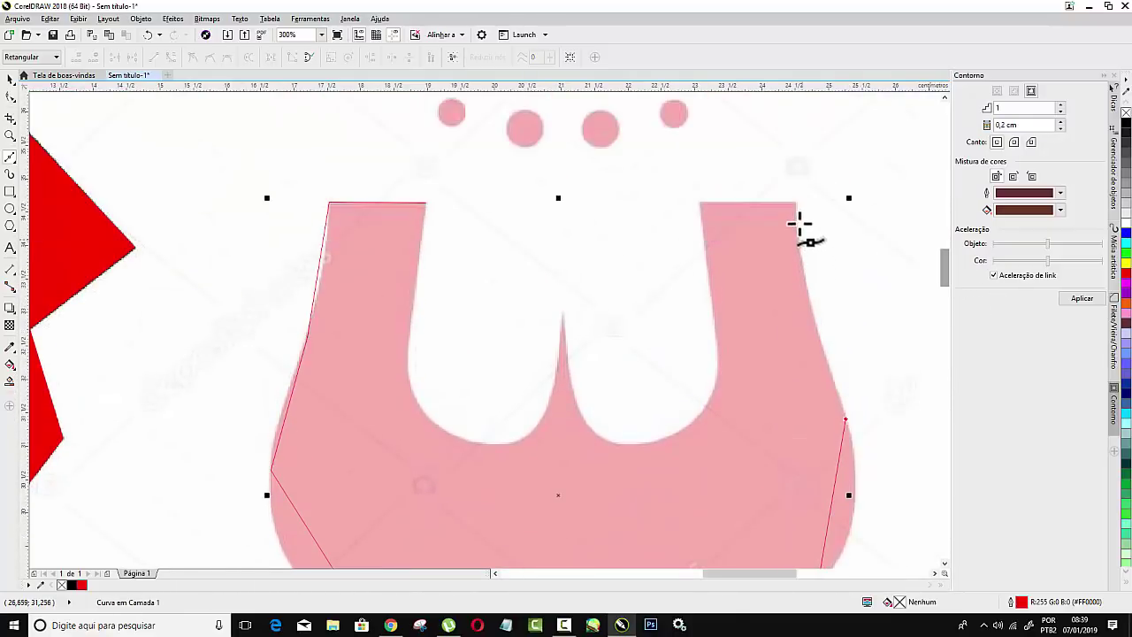
{"action": "left_click", "coordinate": [795, 203]}
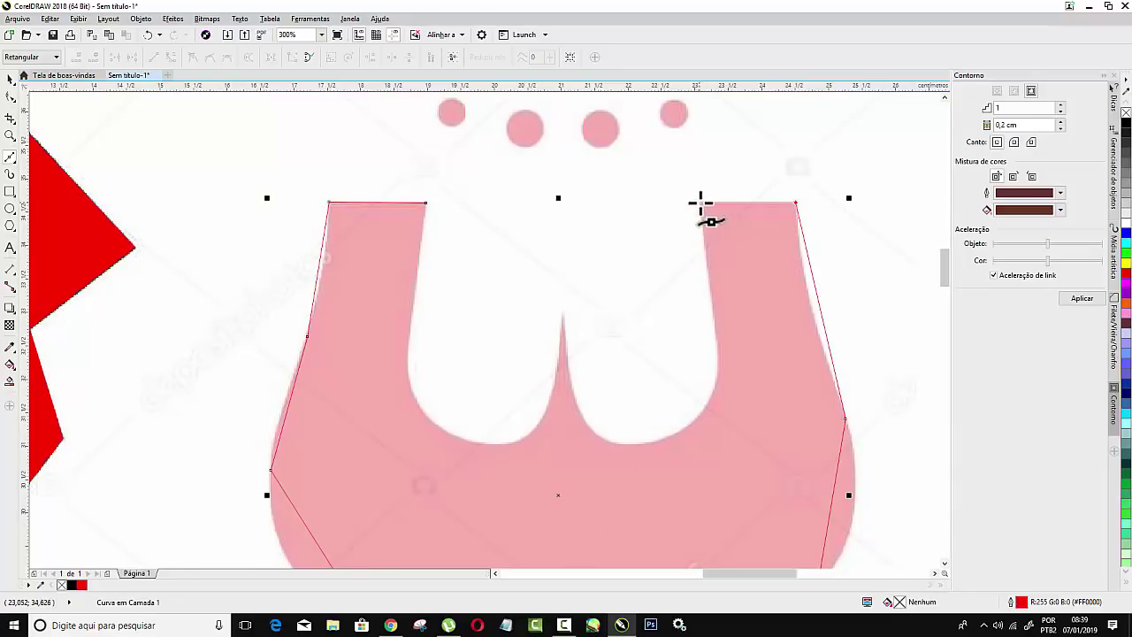
{"action": "left_click", "coordinate": [699, 203]}
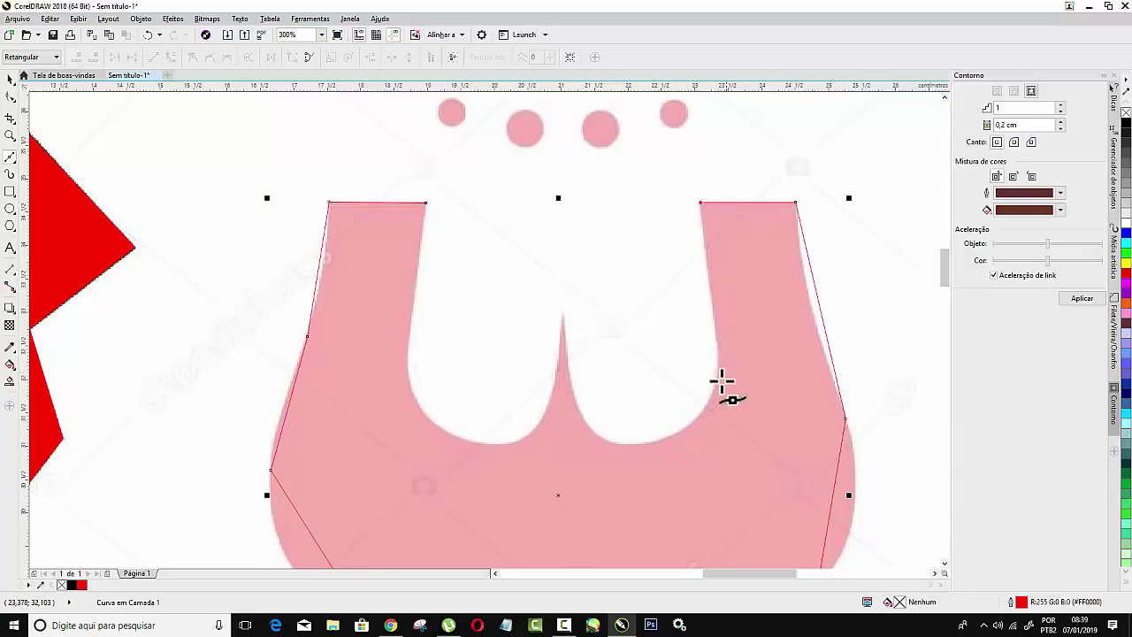
Trace down the right strap, around the neckline's centre point and up the left strap's inner edge.
{"action": "double_click", "coordinate": [719, 372]}
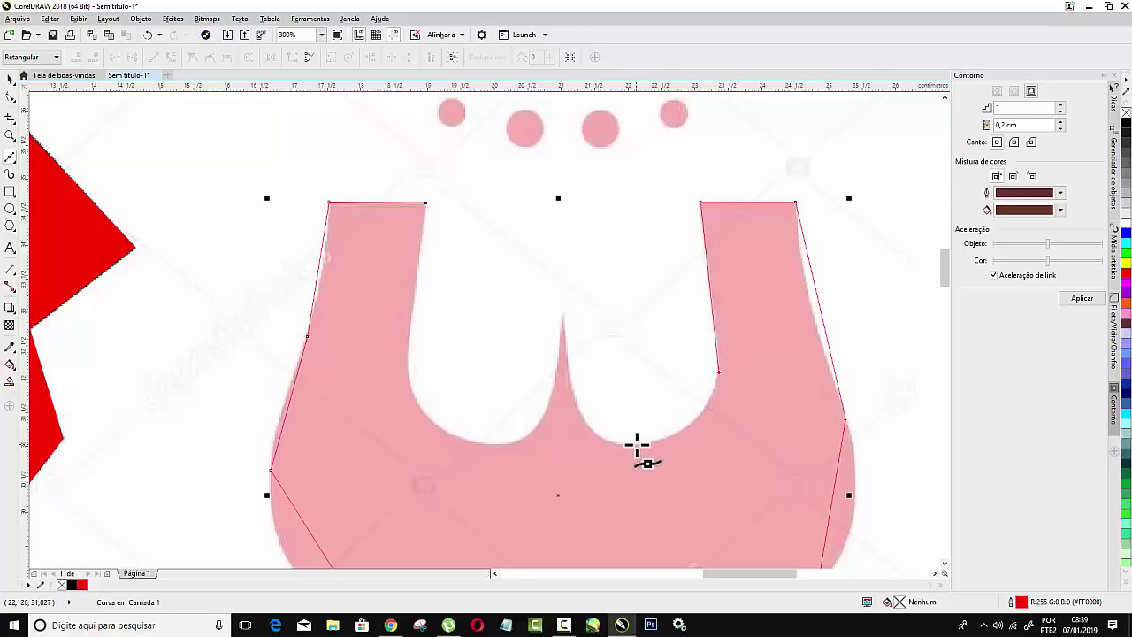
{"action": "left_click", "coordinate": [636, 443]}
{"action": "left_click", "coordinate": [583, 419]}
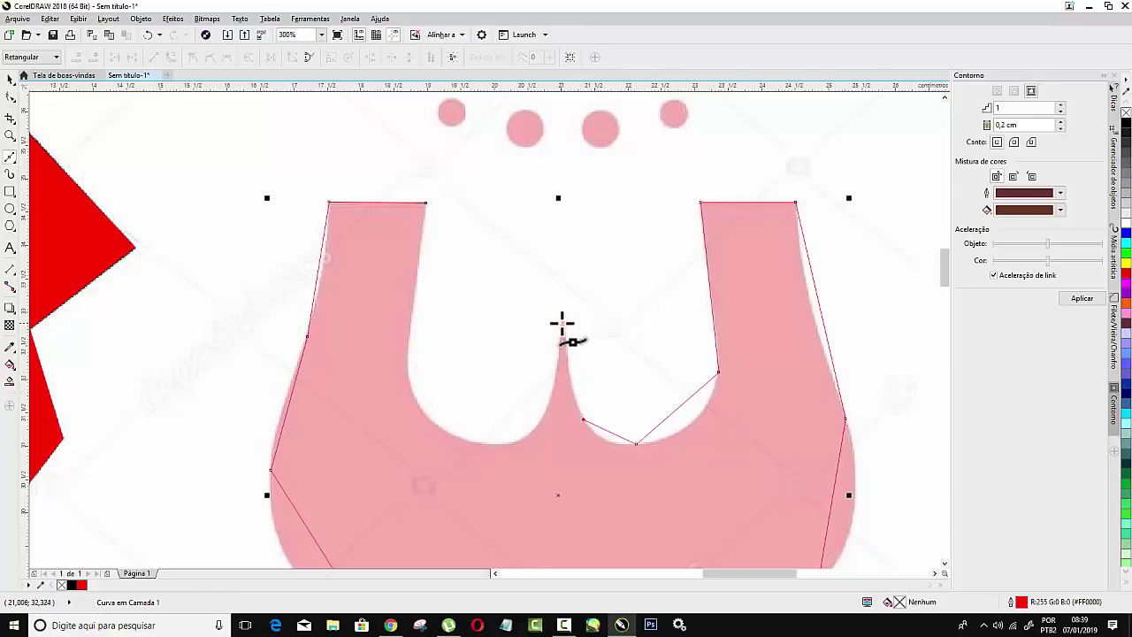
{"action": "left_click", "coordinate": [561, 318]}
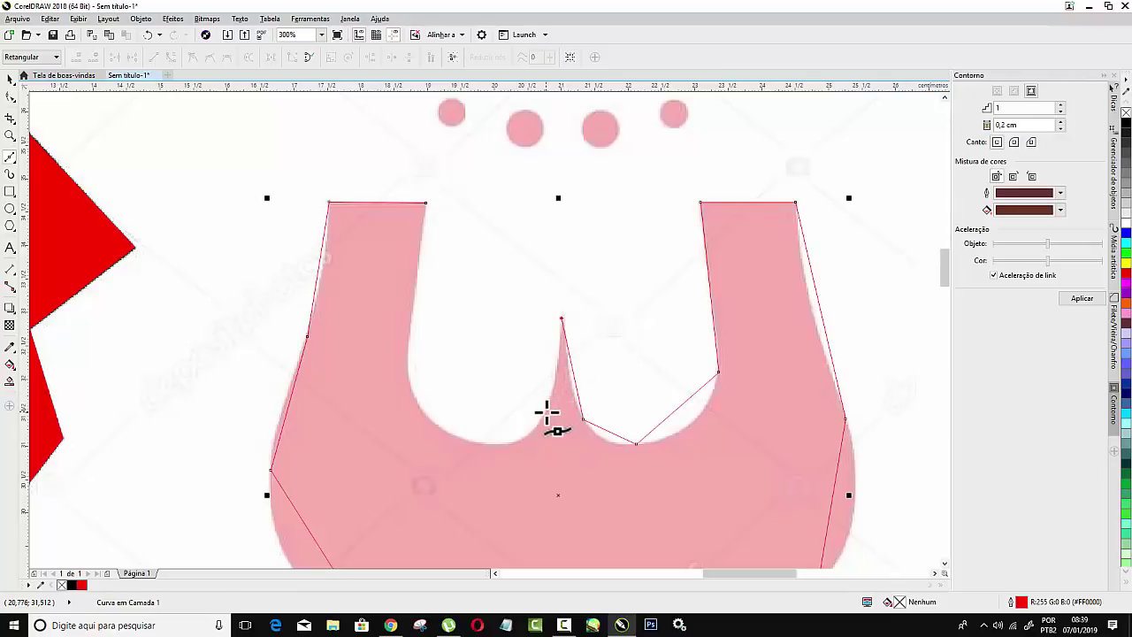
{"action": "left_click", "coordinate": [545, 412]}
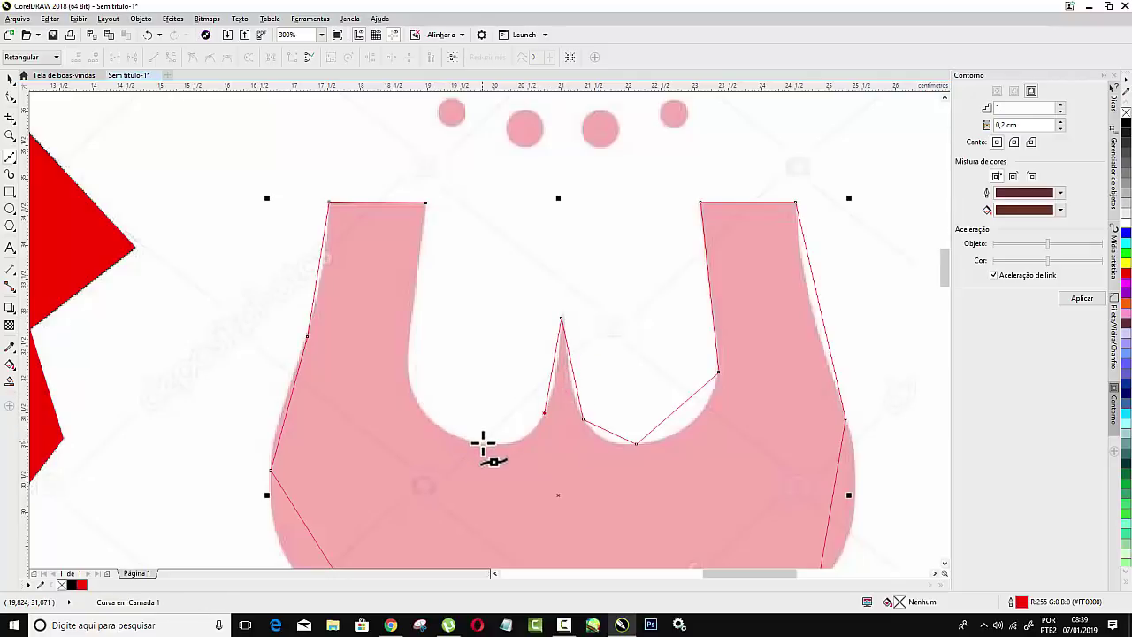
{"action": "left_click", "coordinate": [481, 442]}
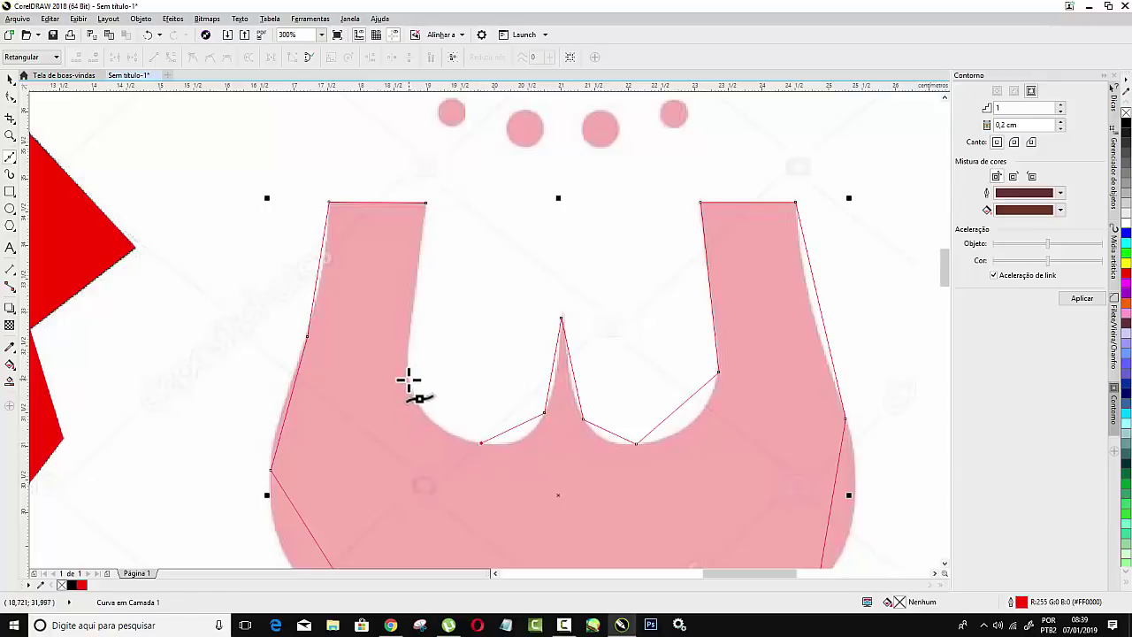
{"action": "left_click", "coordinate": [409, 380]}
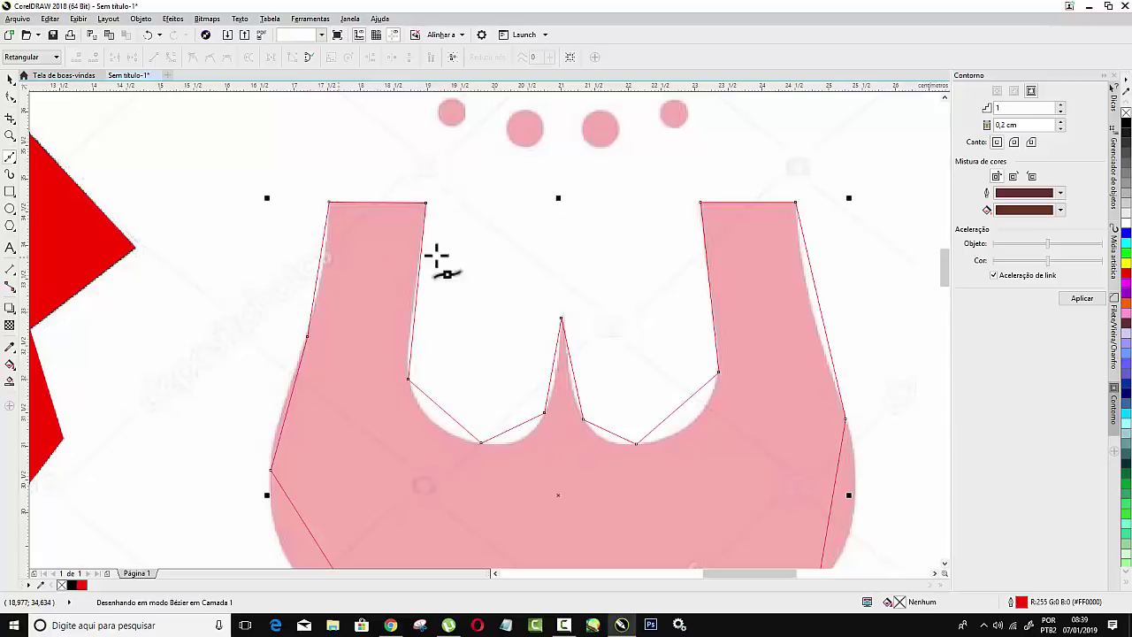
{"action": "scroll", "coordinate": [554, 253], "scroll_direction": "down", "scroll_amount": 2}
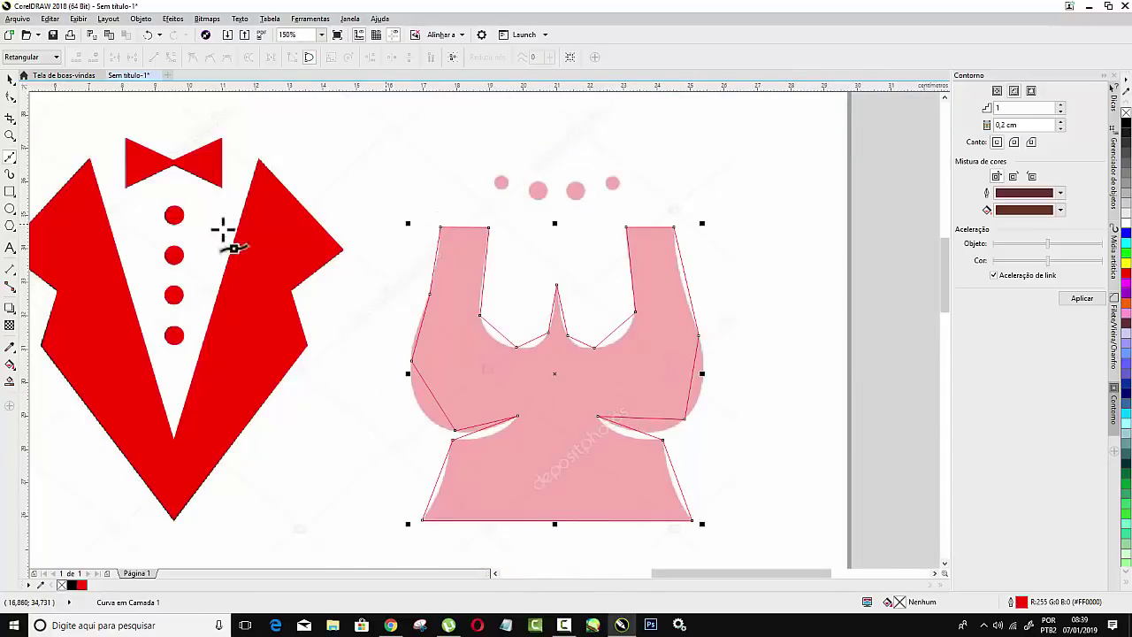
Select all 22 nodes of the dress outline with the Shape tool and convert them to curves.
{"action": "left_click", "coordinate": [10, 97]}
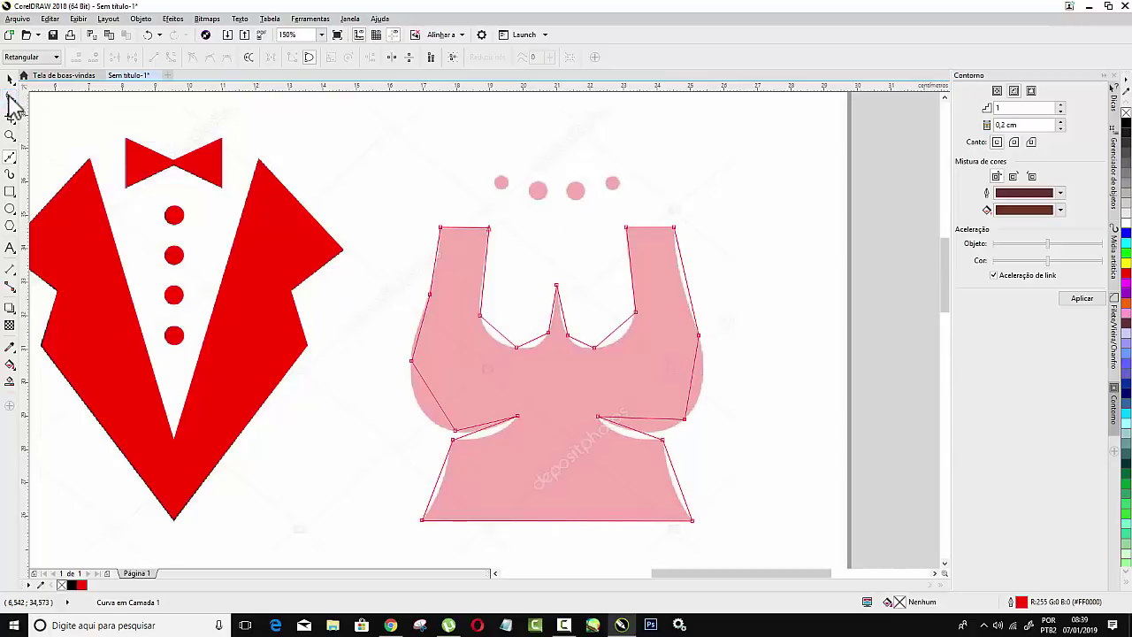
{"action": "left_click", "coordinate": [452, 58]}
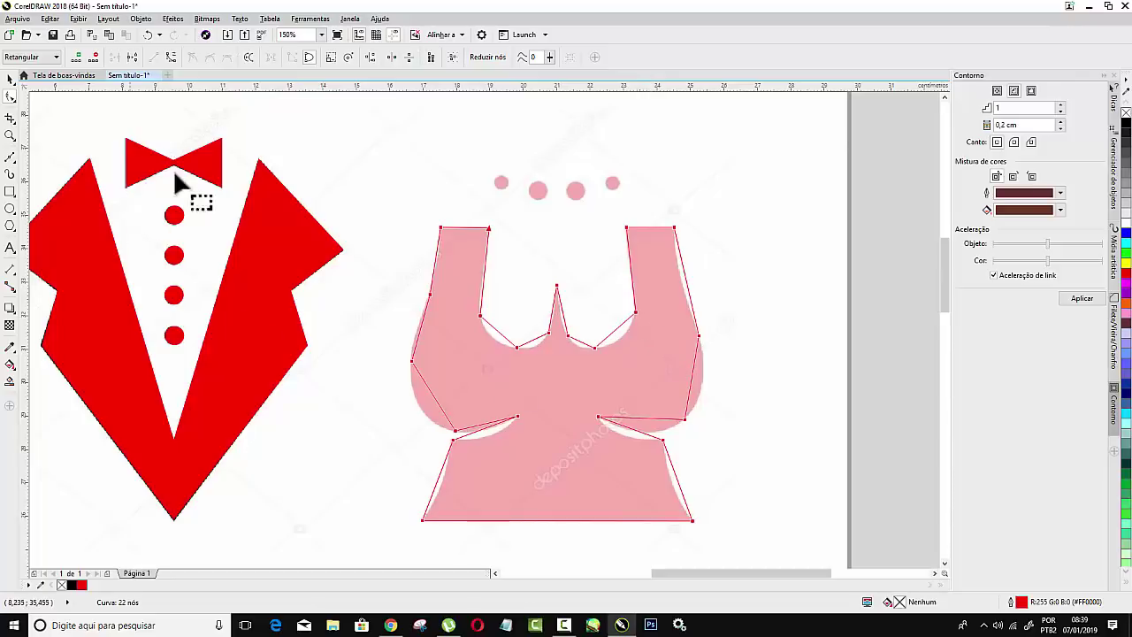
{"action": "left_click", "coordinate": [168, 60]}
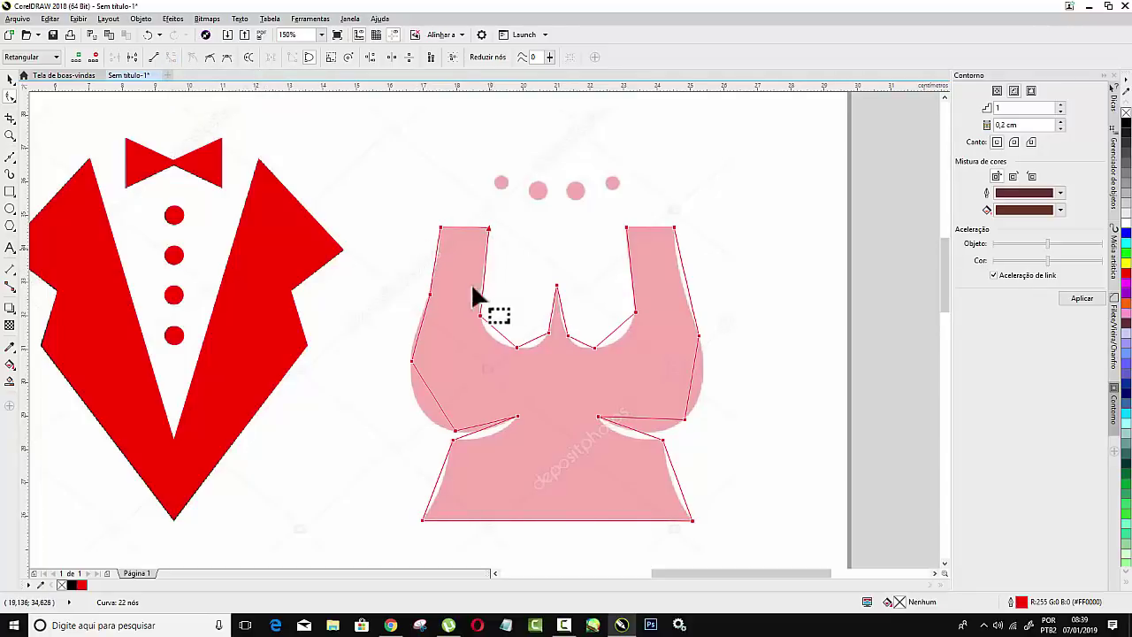
Bend the neckline and centre-point segments into curves matching the bitmap.
{"action": "scroll", "coordinate": [473, 286], "scroll_direction": "up", "scroll_amount": 1}
{"action": "scroll", "coordinate": [469, 272], "scroll_direction": "up", "scroll_amount": 1}
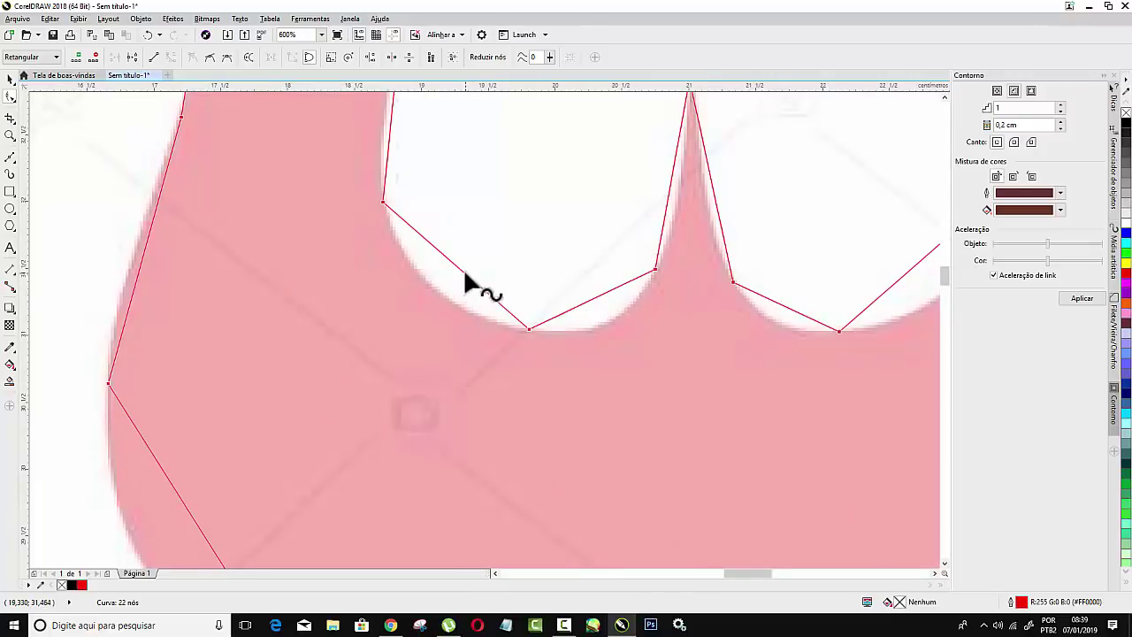
{"action": "left_click_drag", "start_coordinate": [465, 270], "coordinate": [447, 292]}
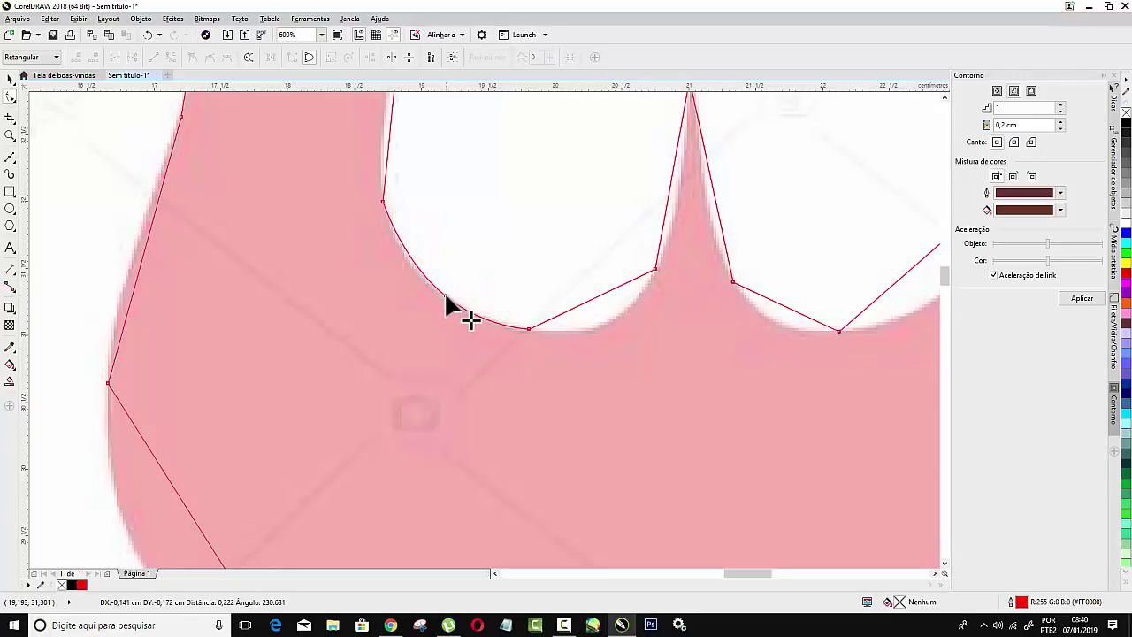
{"action": "left_click_drag", "start_coordinate": [446, 293], "coordinate": [445, 292]}
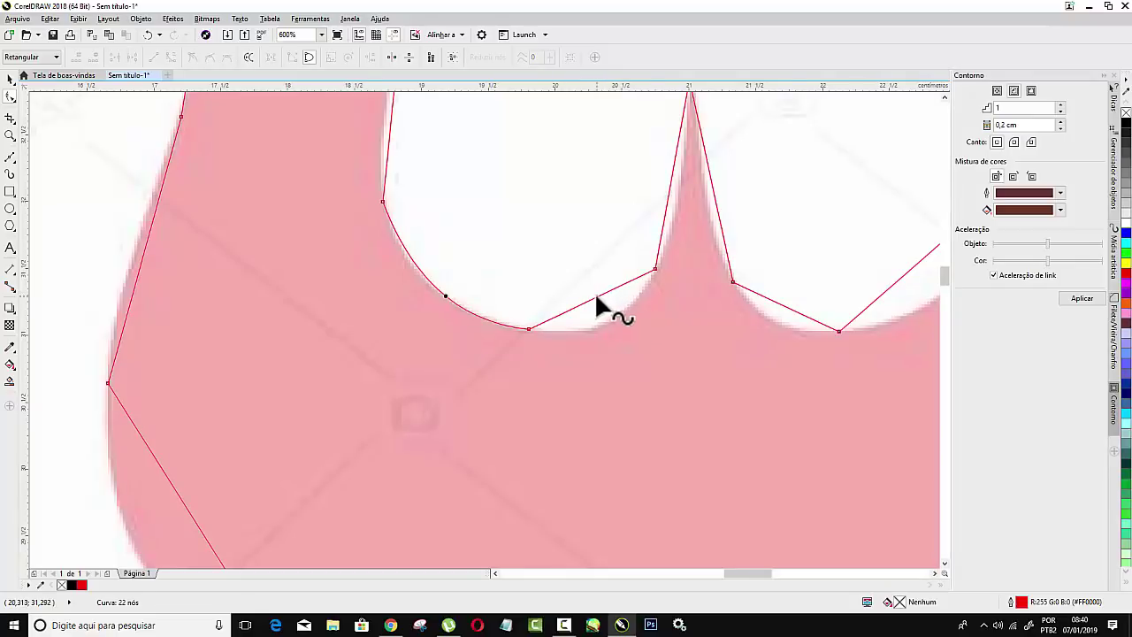
{"action": "left_click_drag", "start_coordinate": [596, 297], "coordinate": [607, 318]}
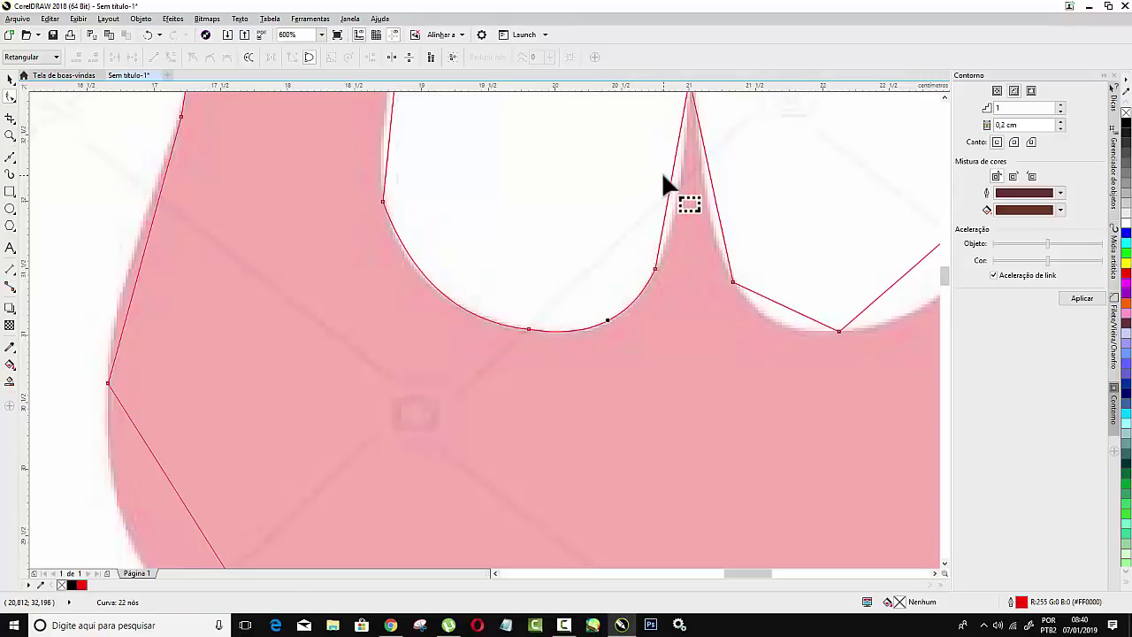
{"action": "mouse_move", "coordinate": [670, 181]}
{"action": "left_mouse_down"}
{"action": "mouse_move", "coordinate": [743, 303]}
{"action": "mouse_move", "coordinate": [776, 318]}
{"action": "left_mouse_up"}
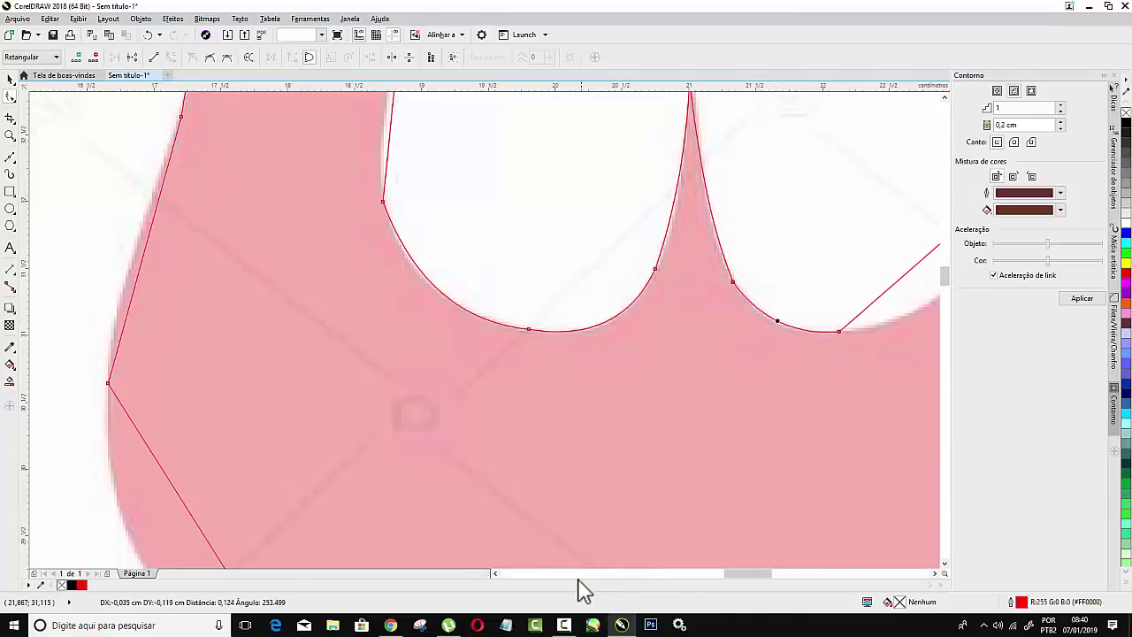
{"action": "left_click_drag", "start_coordinate": [763, 573], "coordinate": [781, 573]}
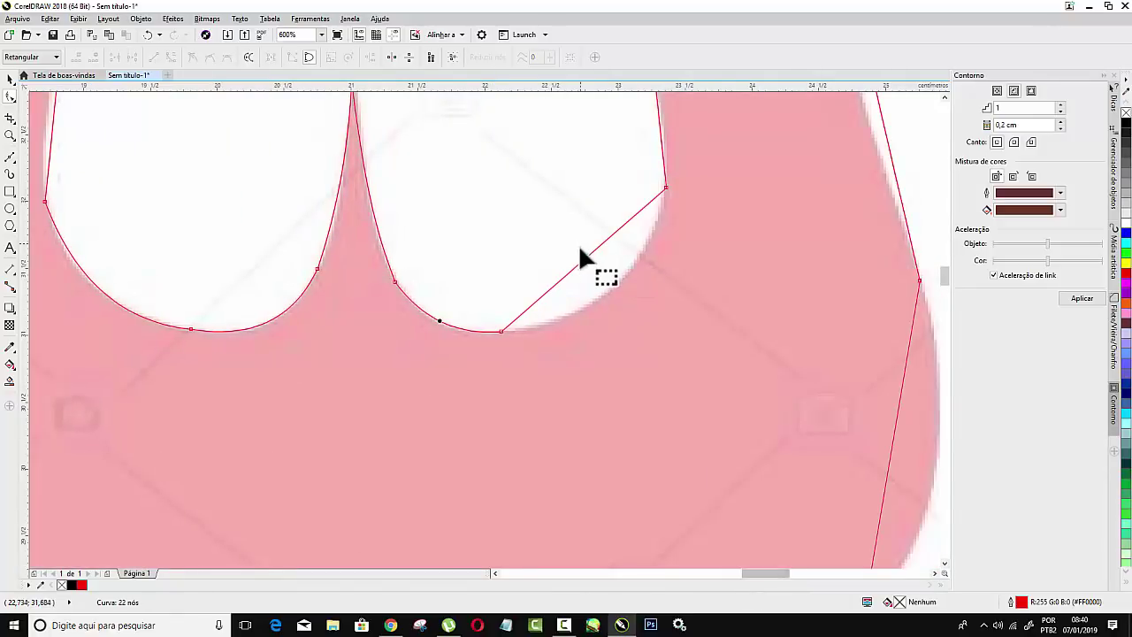
{"action": "left_click_drag", "start_coordinate": [581, 258], "coordinate": [608, 282]}
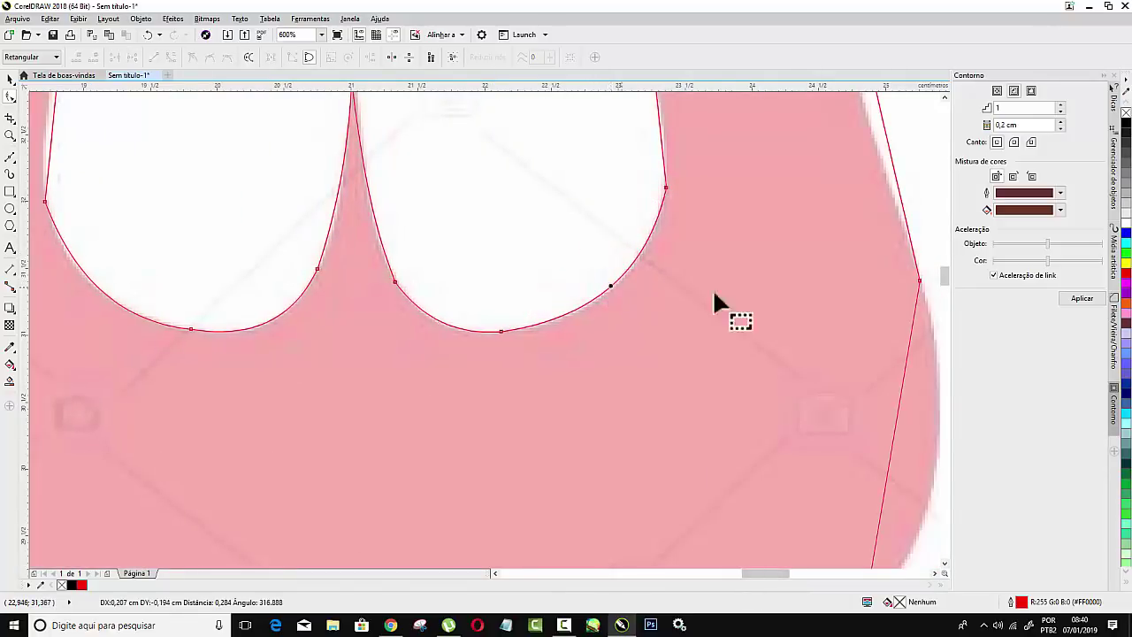
Curve both strap edges, the right side and the lower edge to follow the bitmap.
{"action": "scroll", "coordinate": [945, 283], "scroll_direction": "up", "scroll_amount": 3}
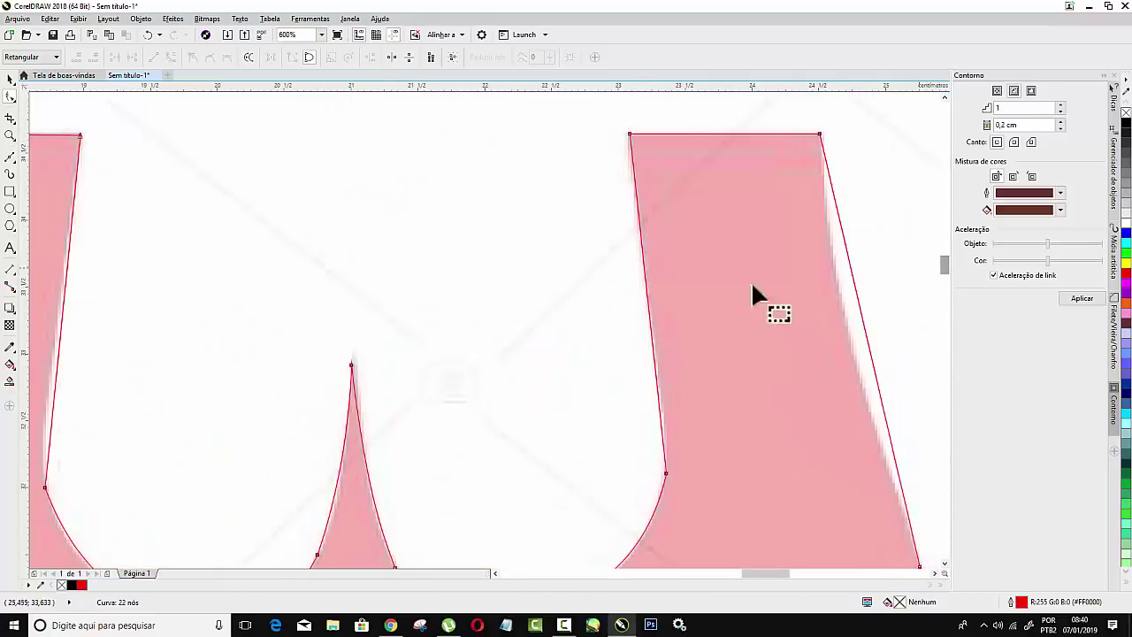
{"action": "left_click_drag", "start_coordinate": [654, 362], "coordinate": [656, 359]}
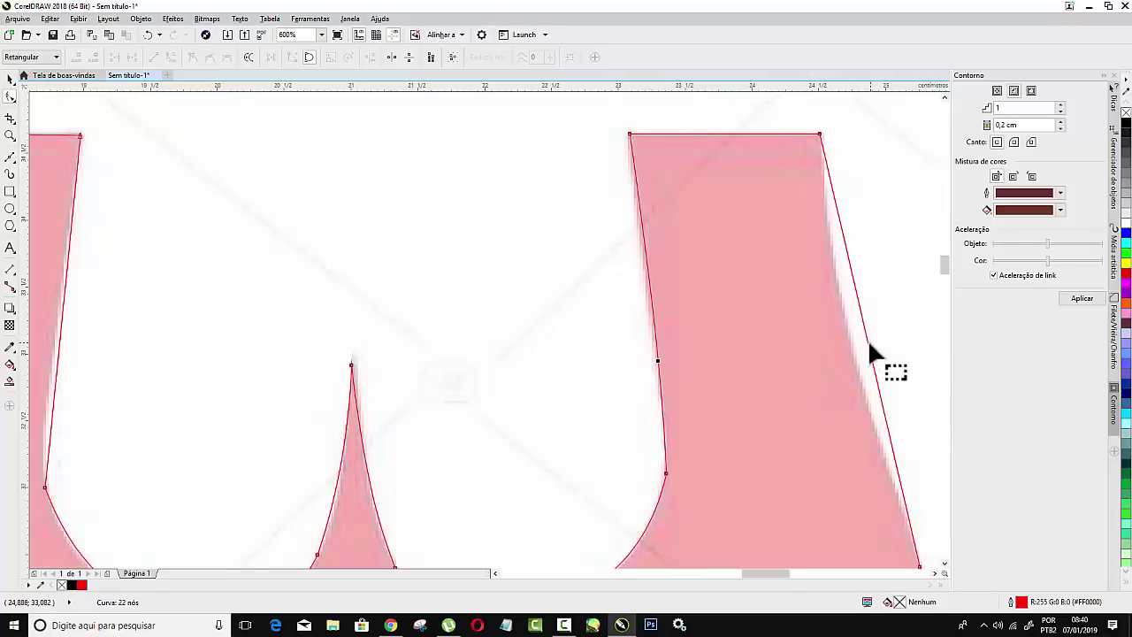
{"action": "left_click_drag", "start_coordinate": [867, 339], "coordinate": [853, 351]}
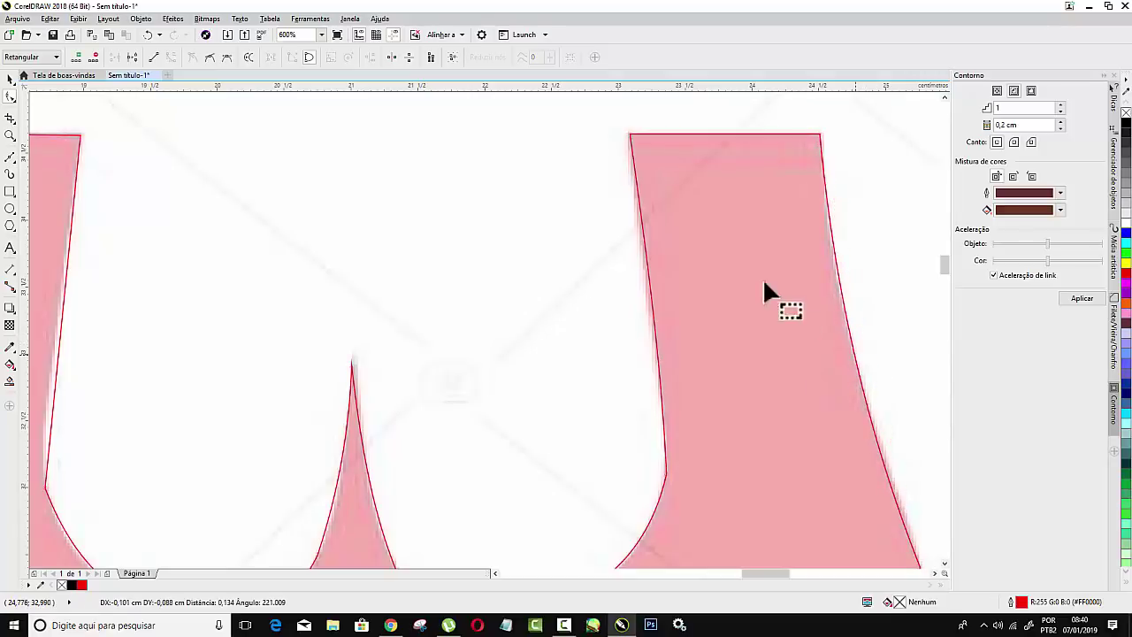
{"action": "left_click_drag", "start_coordinate": [943, 266], "coordinate": [947, 292]}
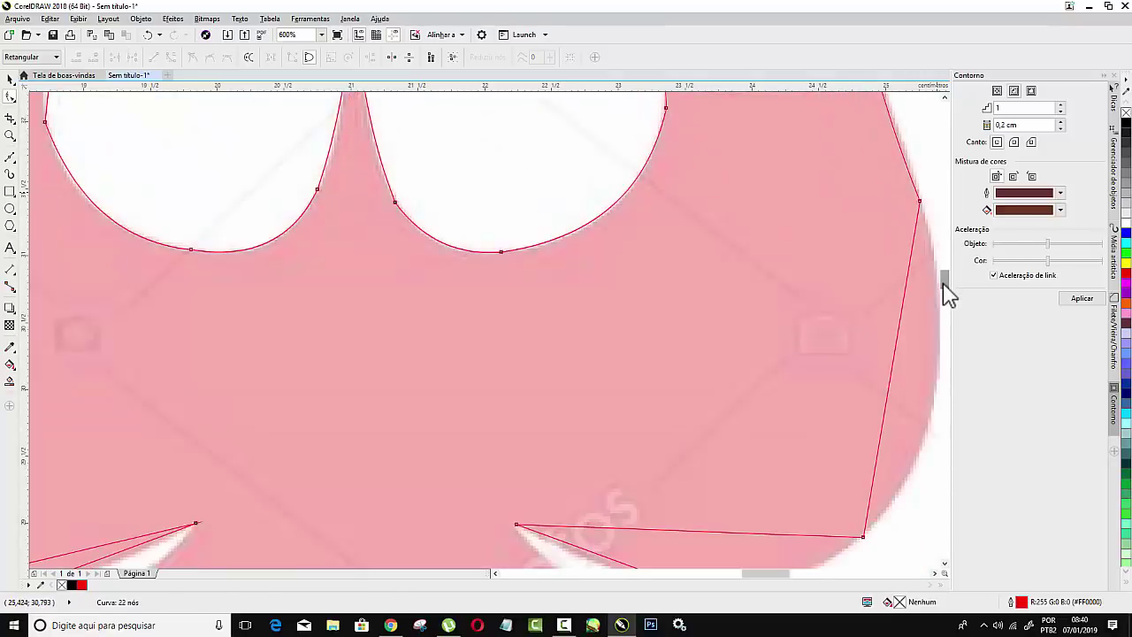
{"action": "mouse_move", "coordinate": [894, 349]}
{"action": "left_mouse_down"}
{"action": "mouse_move", "coordinate": [936, 376]}
{"action": "mouse_move", "coordinate": [823, 392]}
{"action": "left_mouse_up"}
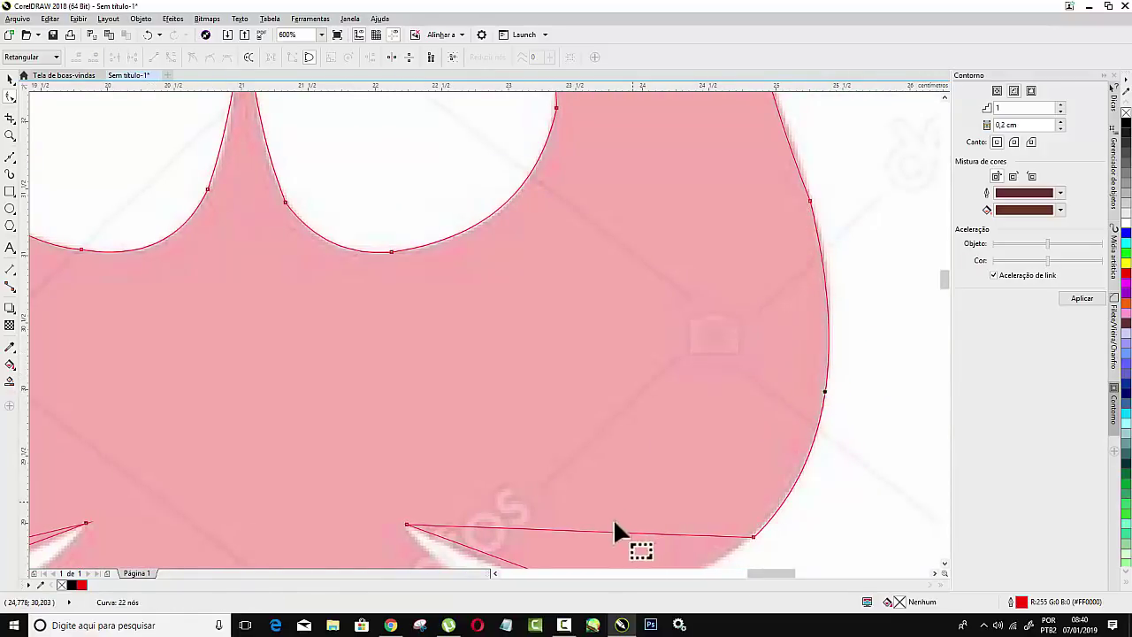
{"action": "scroll", "coordinate": [945, 288], "scroll_direction": "down", "scroll_amount": 3}
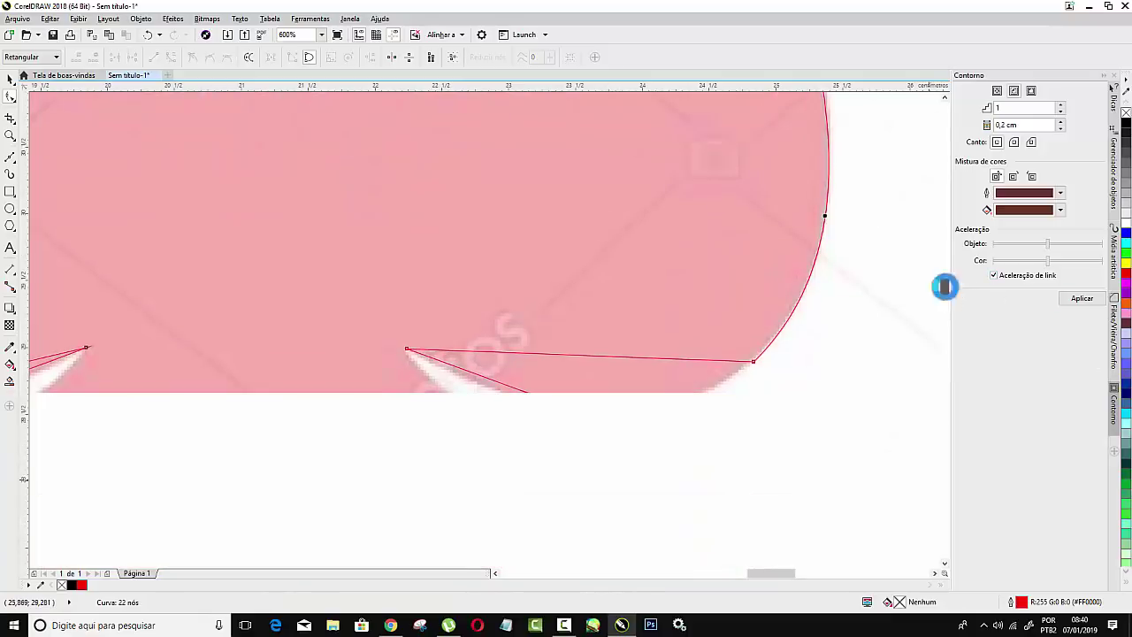
{"action": "mouse_move", "coordinate": [623, 358]}
{"action": "left_mouse_down"}
{"action": "mouse_move", "coordinate": [616, 412]}
{"action": "mouse_move", "coordinate": [539, 433]}
{"action": "mouse_move", "coordinate": [577, 426]}
{"action": "left_mouse_up"}
Bend the lower-left edges into curves hugging the white side sliver.
{"action": "scroll", "coordinate": [457, 257], "scroll_direction": "down", "scroll_amount": 1}
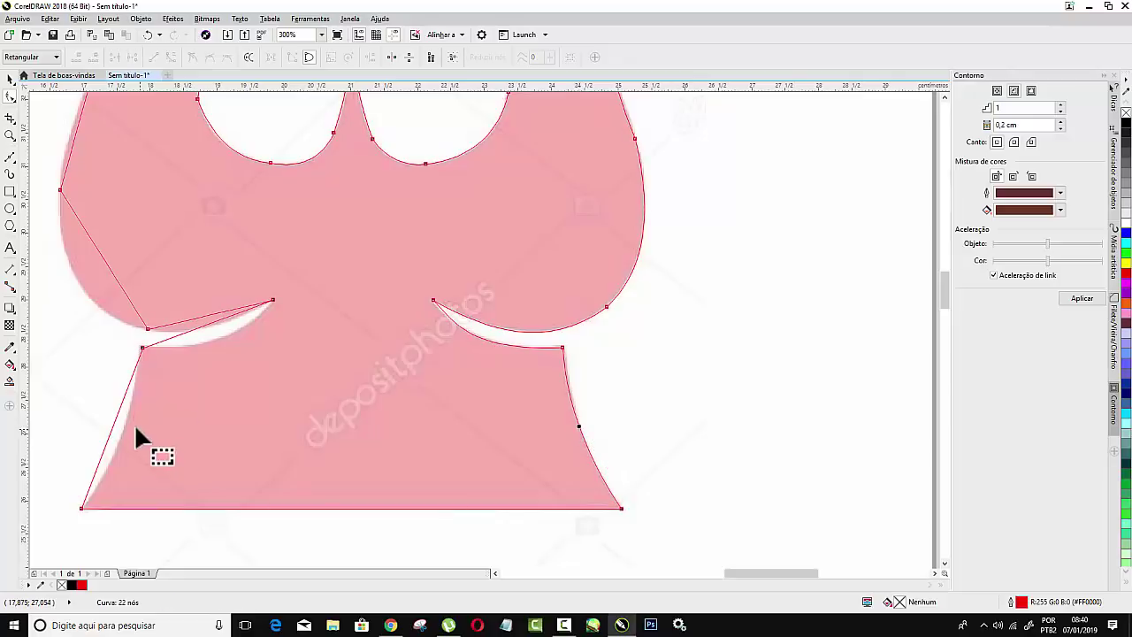
{"action": "left_click_drag", "start_coordinate": [114, 415], "coordinate": [121, 419]}
{"action": "left_click_drag", "start_coordinate": [184, 326], "coordinate": [209, 334]}
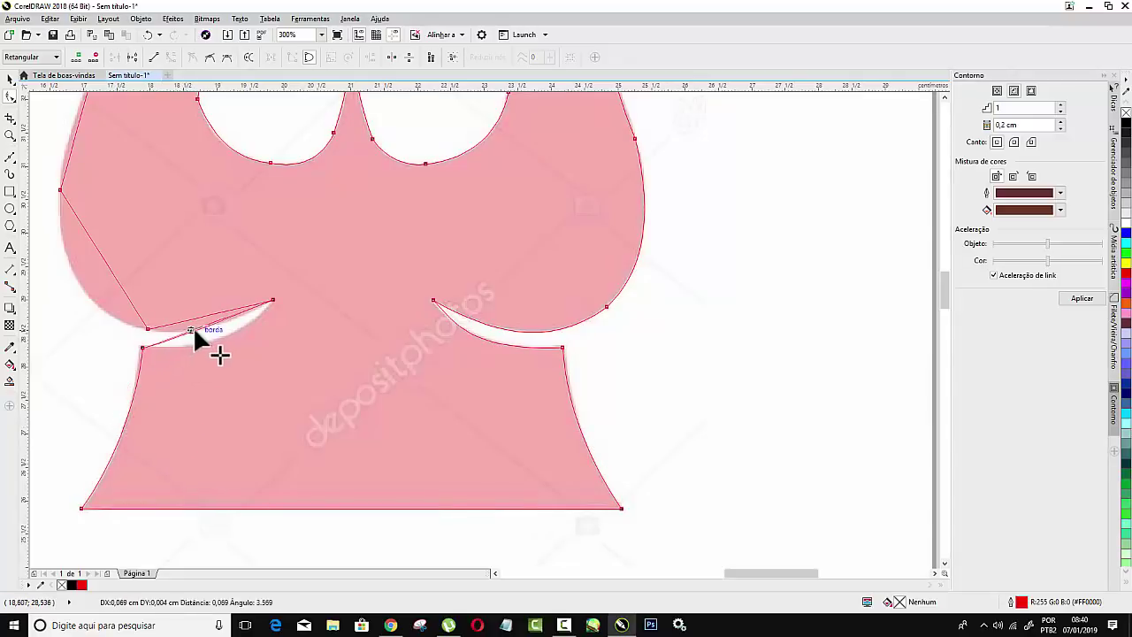
{"action": "scroll", "coordinate": [177, 299], "scroll_direction": "up", "scroll_amount": 2}
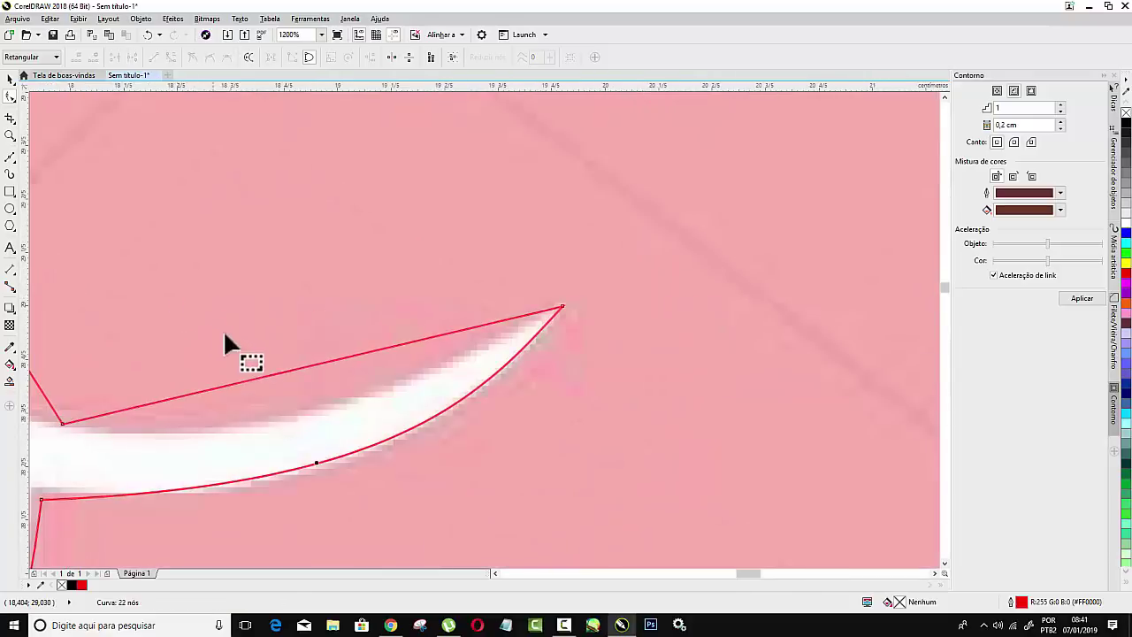
{"action": "left_click_drag", "start_coordinate": [279, 373], "coordinate": [294, 409]}
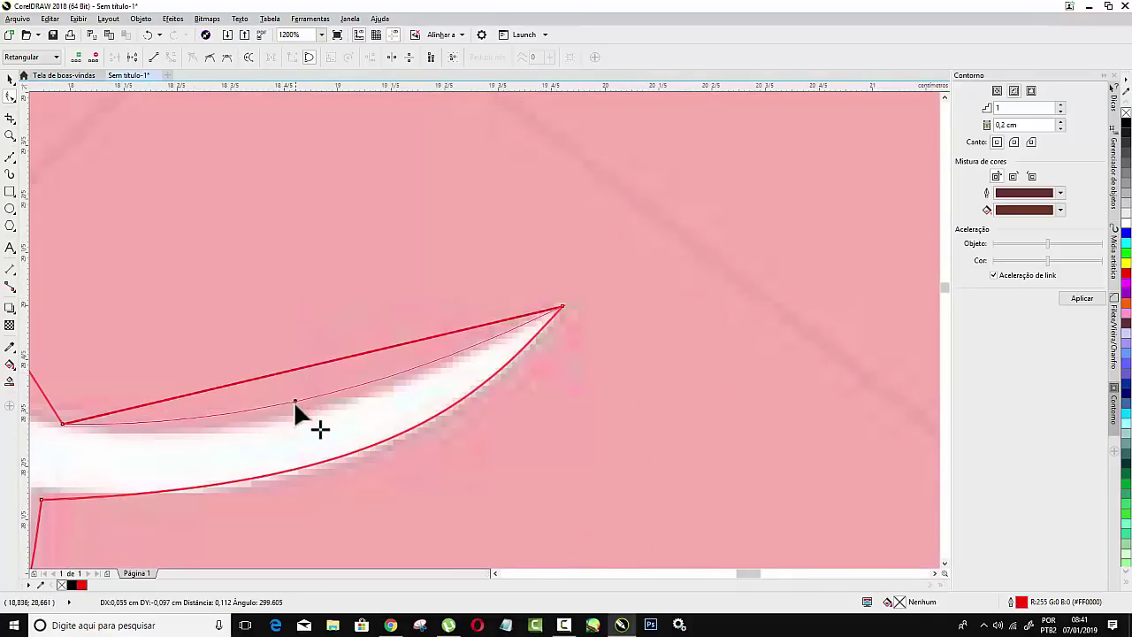
{"action": "scroll", "coordinate": [599, 398], "scroll_direction": "down", "scroll_amount": 1}
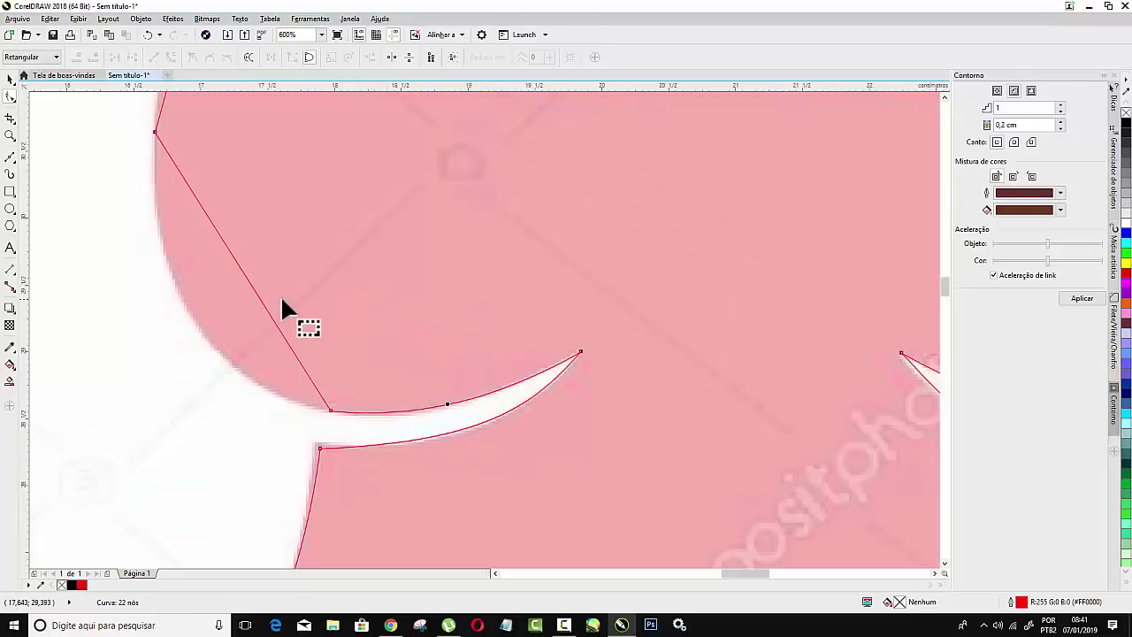
{"action": "left_click_drag", "start_coordinate": [257, 295], "coordinate": [200, 326]}
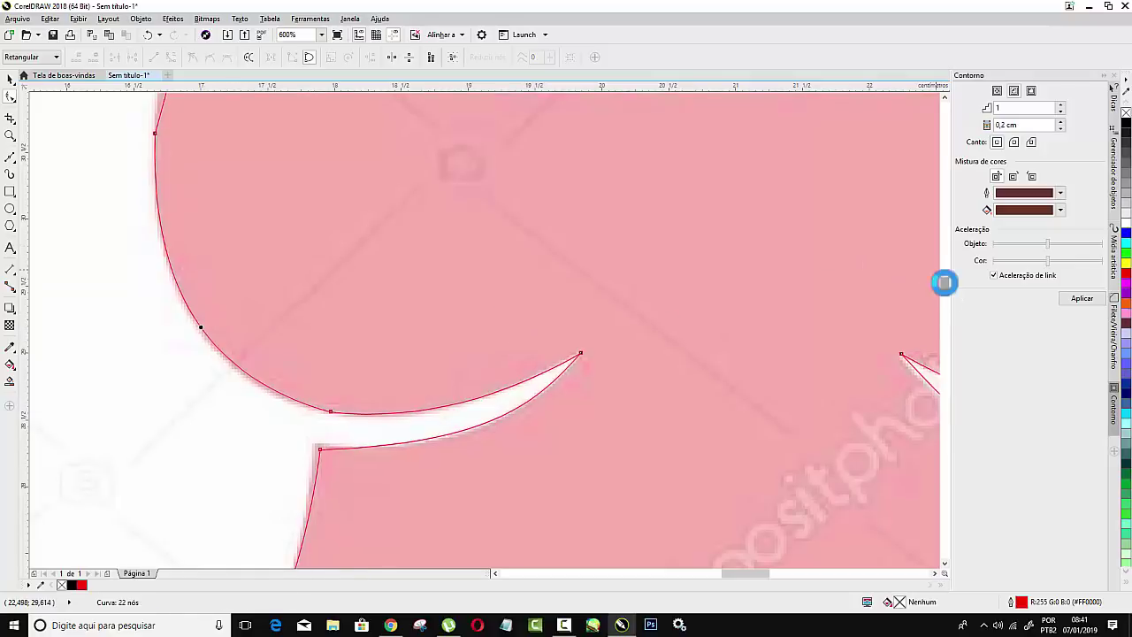
Bulge the left side outward and slightly curve both edges of the left strap.
{"action": "left_click_drag", "start_coordinate": [944, 282], "coordinate": [943, 275]}
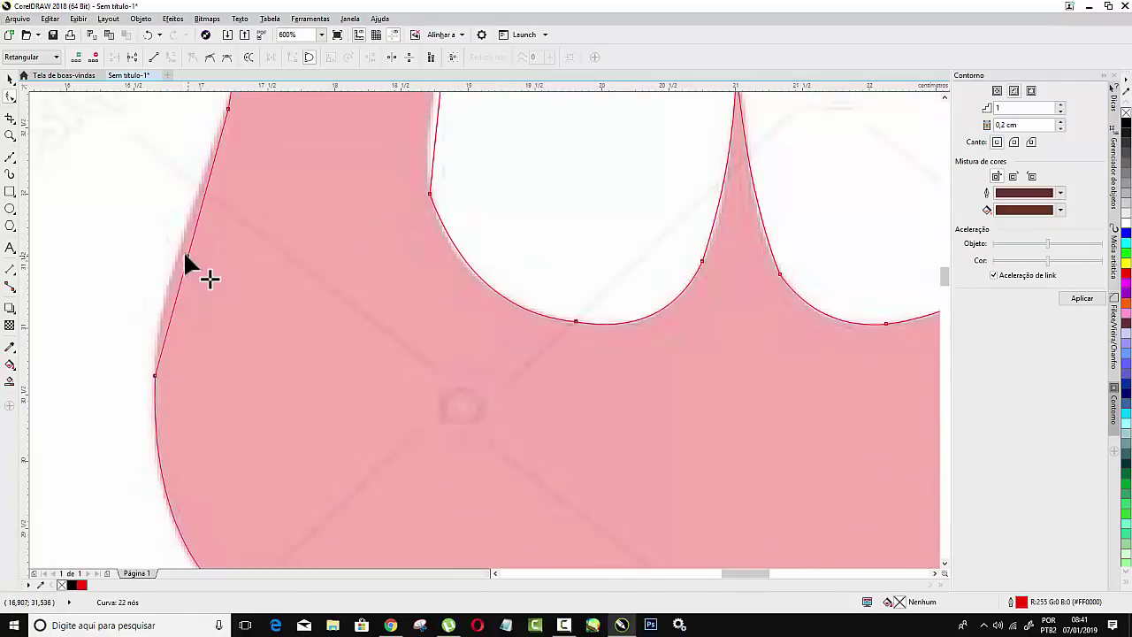
{"action": "left_click_drag", "start_coordinate": [185, 257], "coordinate": [180, 251]}
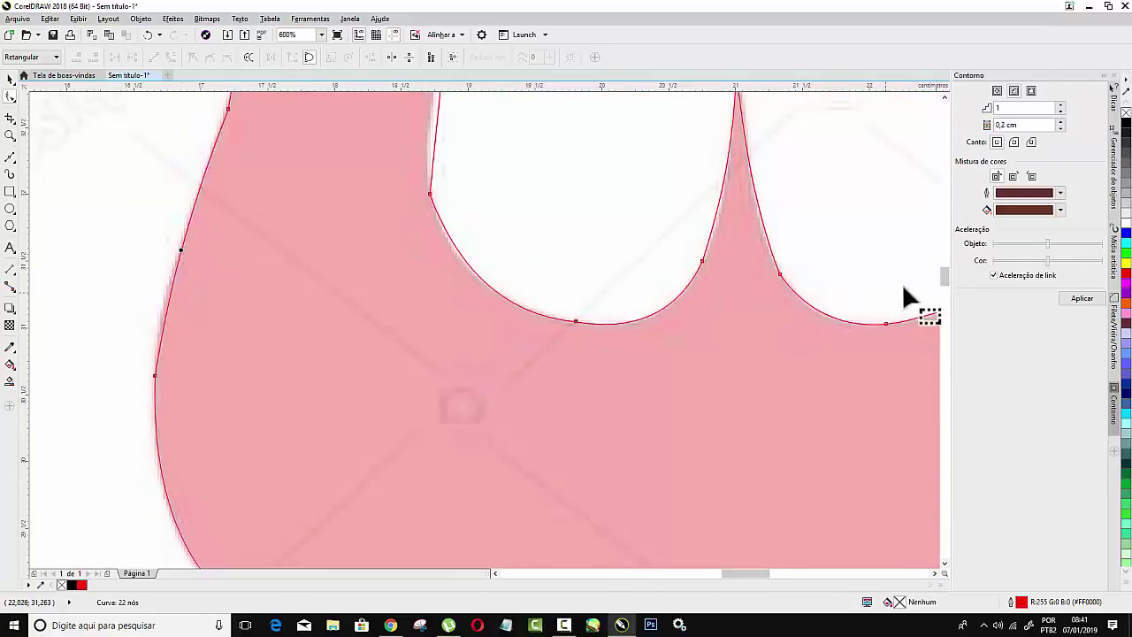
{"action": "left_click_drag", "start_coordinate": [944, 282], "coordinate": [944, 269]}
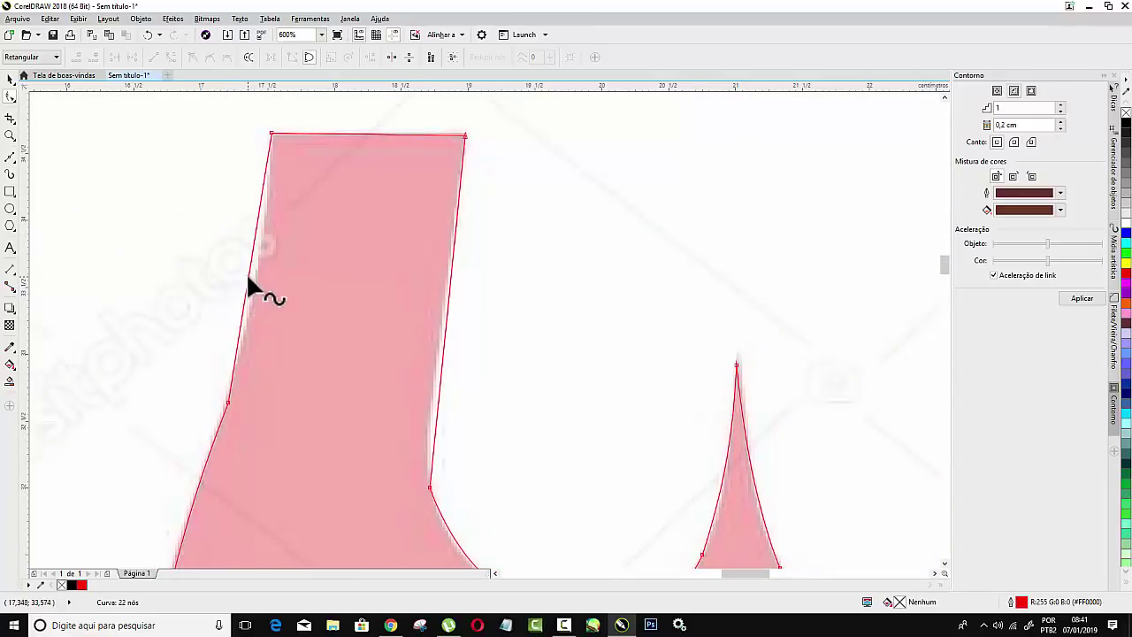
{"action": "left_click_drag", "start_coordinate": [248, 279], "coordinate": [253, 273]}
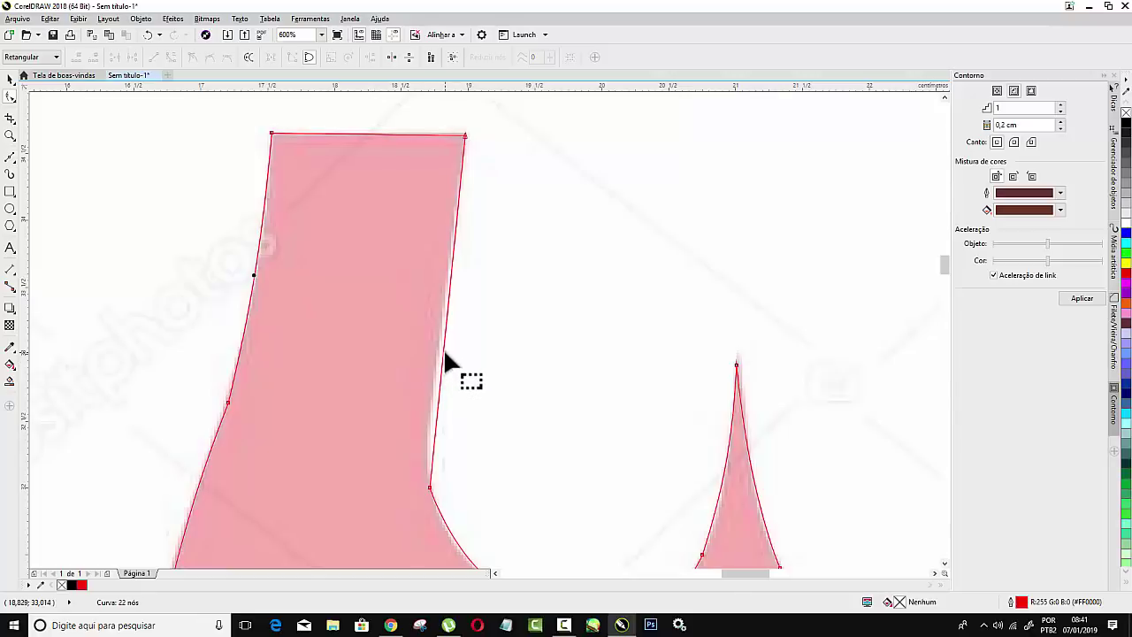
{"action": "left_click_drag", "start_coordinate": [442, 360], "coordinate": [433, 347]}
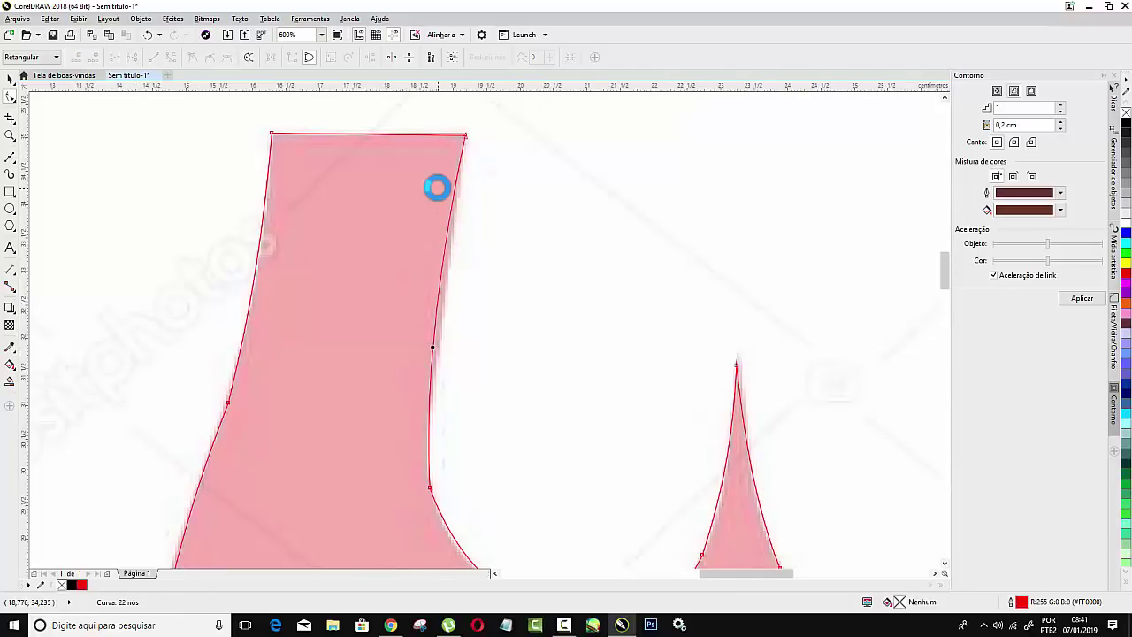
{"action": "scroll", "coordinate": [437, 187], "scroll_direction": "down", "scroll_amount": 2}
{"action": "scroll", "coordinate": [456, 245], "scroll_direction": "up", "scroll_amount": 1}
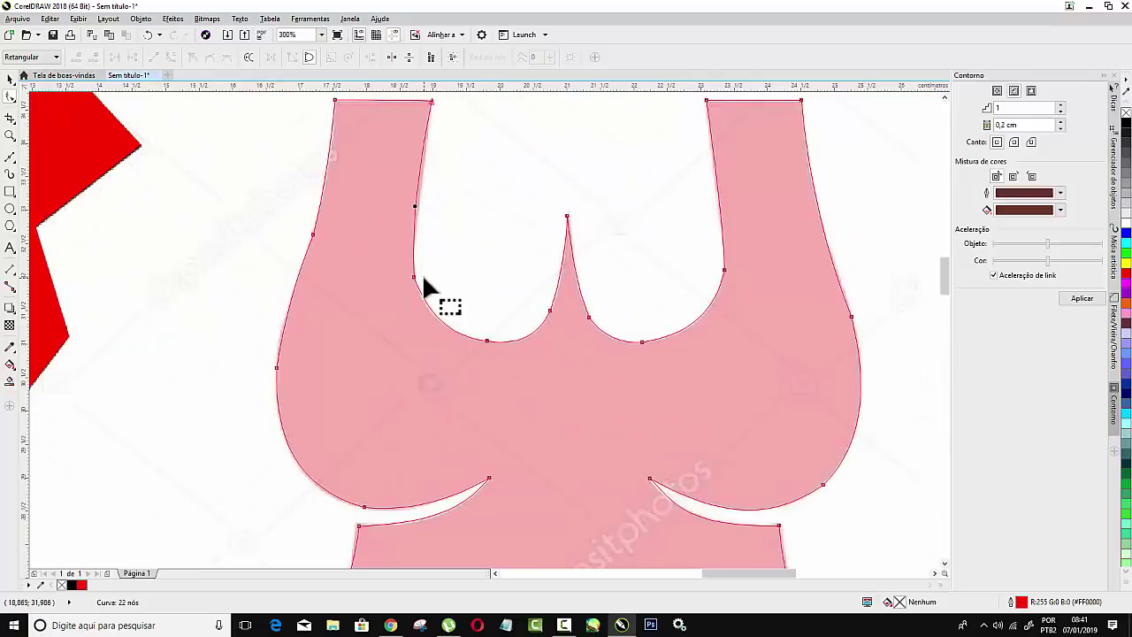
{"action": "scroll", "coordinate": [323, 232], "scroll_direction": "up", "scroll_amount": 1}
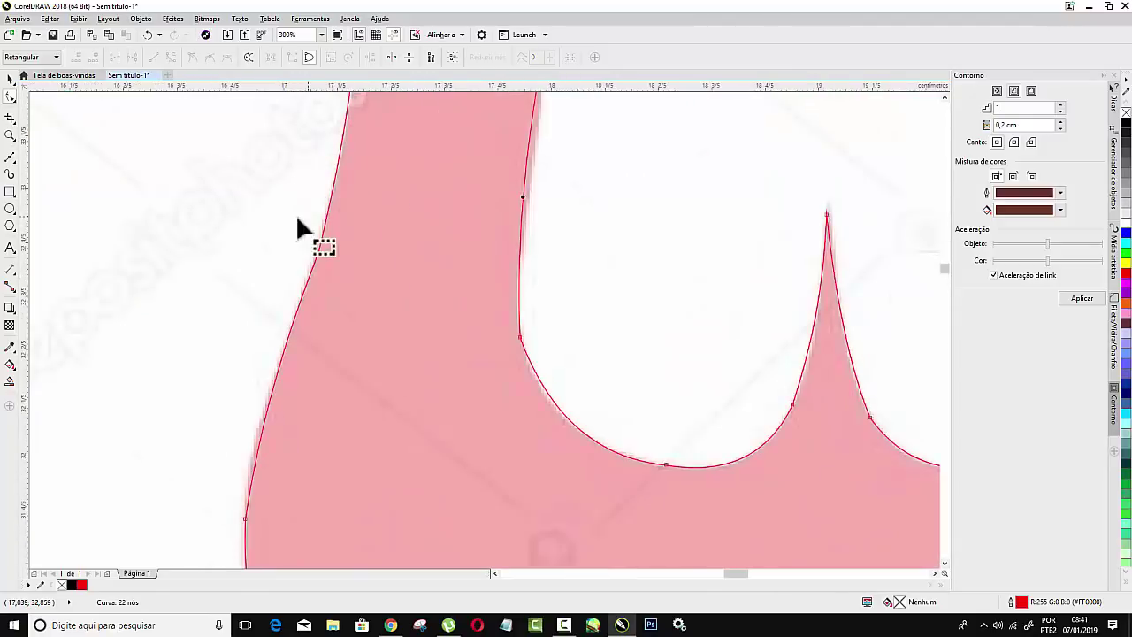
{"action": "scroll", "coordinate": [301, 257], "scroll_direction": "up", "scroll_amount": 1}
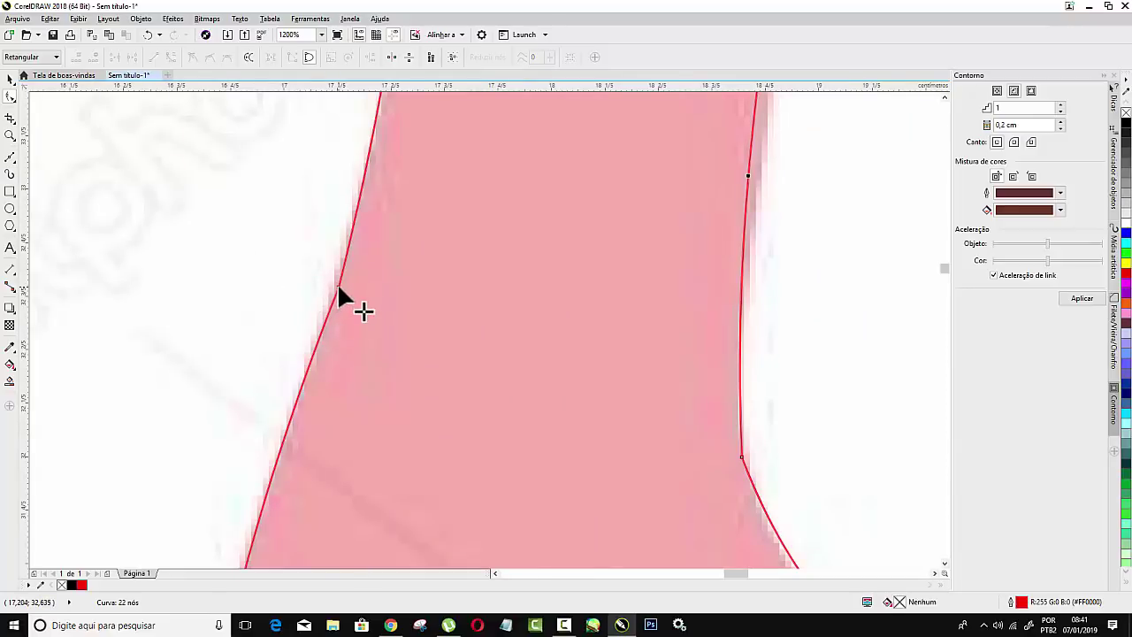
Smooth the node where the strap edge meets the curve and fine-tune that curve.
{"action": "right_click", "coordinate": [338, 287]}
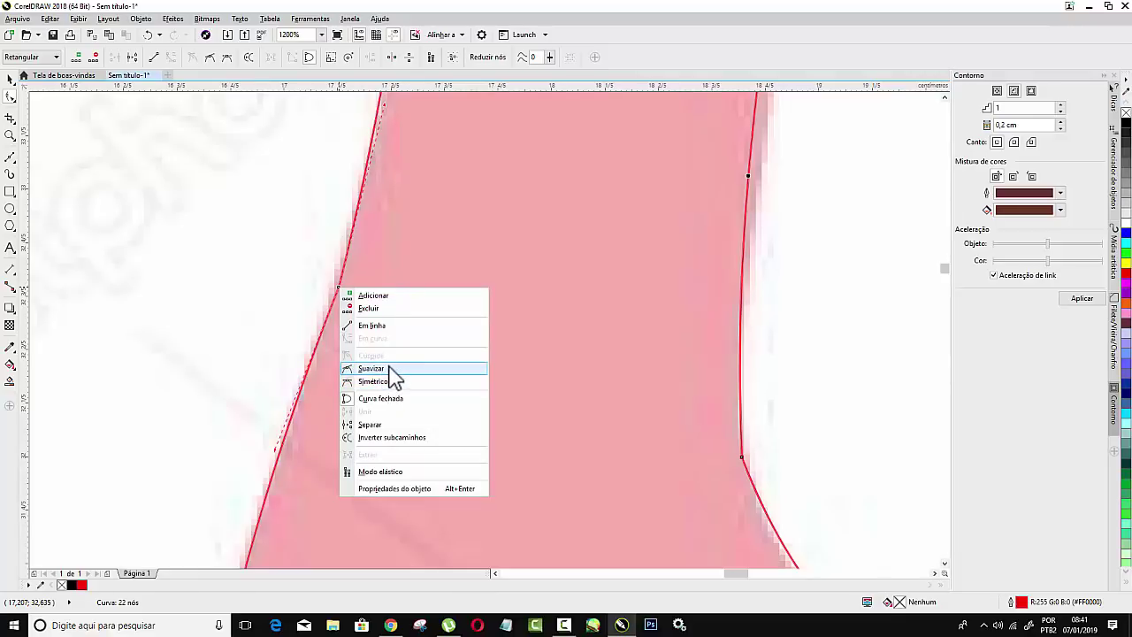
{"action": "left_click", "coordinate": [389, 368]}
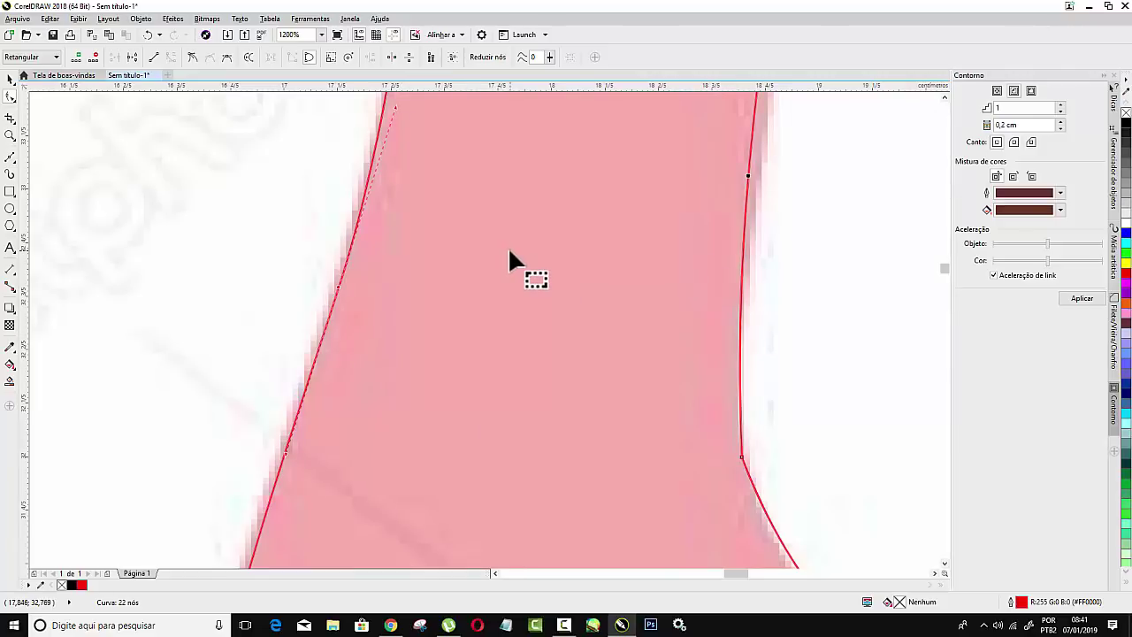
{"action": "scroll", "coordinate": [511, 250], "scroll_direction": "down", "scroll_amount": 1}
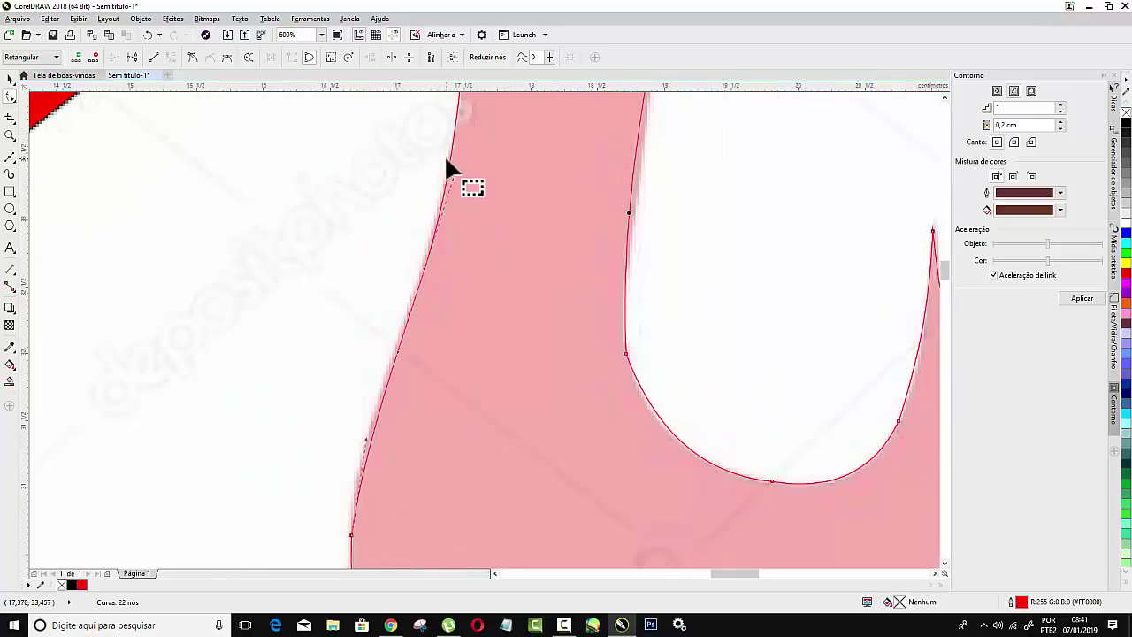
{"action": "scroll", "coordinate": [446, 162], "scroll_direction": "up", "scroll_amount": 1}
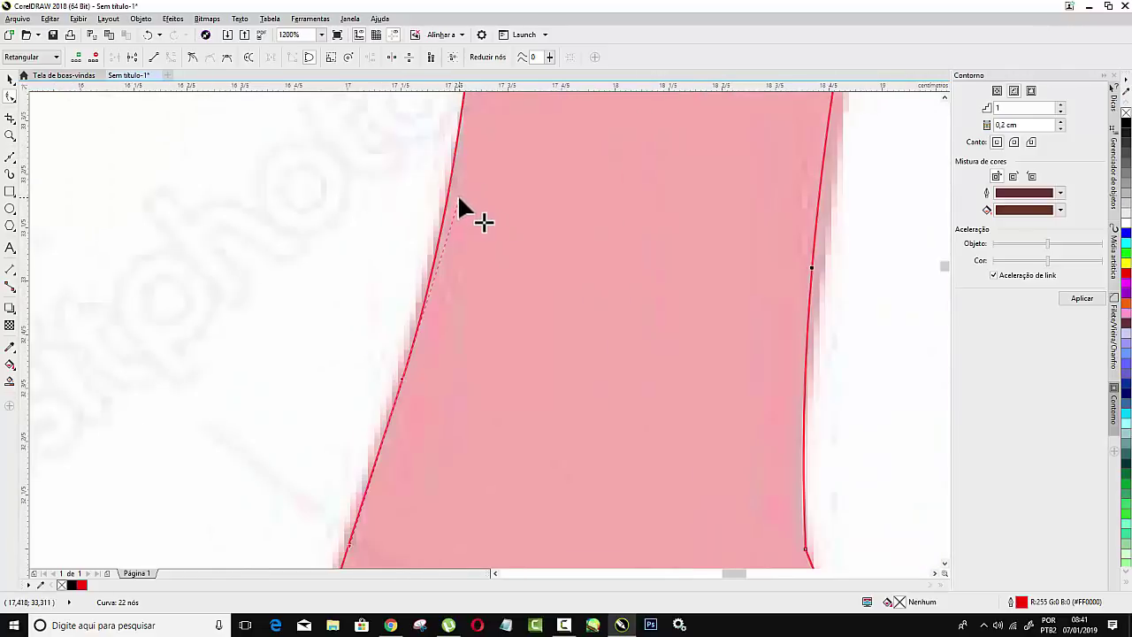
{"action": "left_click_drag", "start_coordinate": [457, 199], "coordinate": [457, 189]}
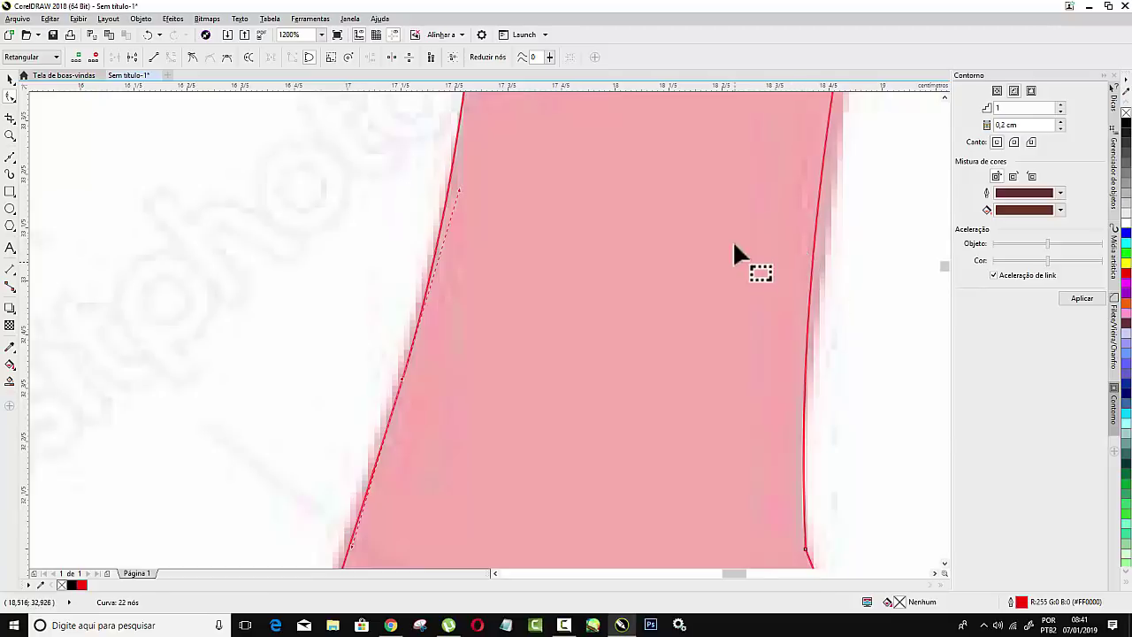
Smooth the right-edge node and drag the dress's right edge to follow the image.
{"action": "scroll", "coordinate": [947, 278], "scroll_direction": "down", "scroll_amount": 2}
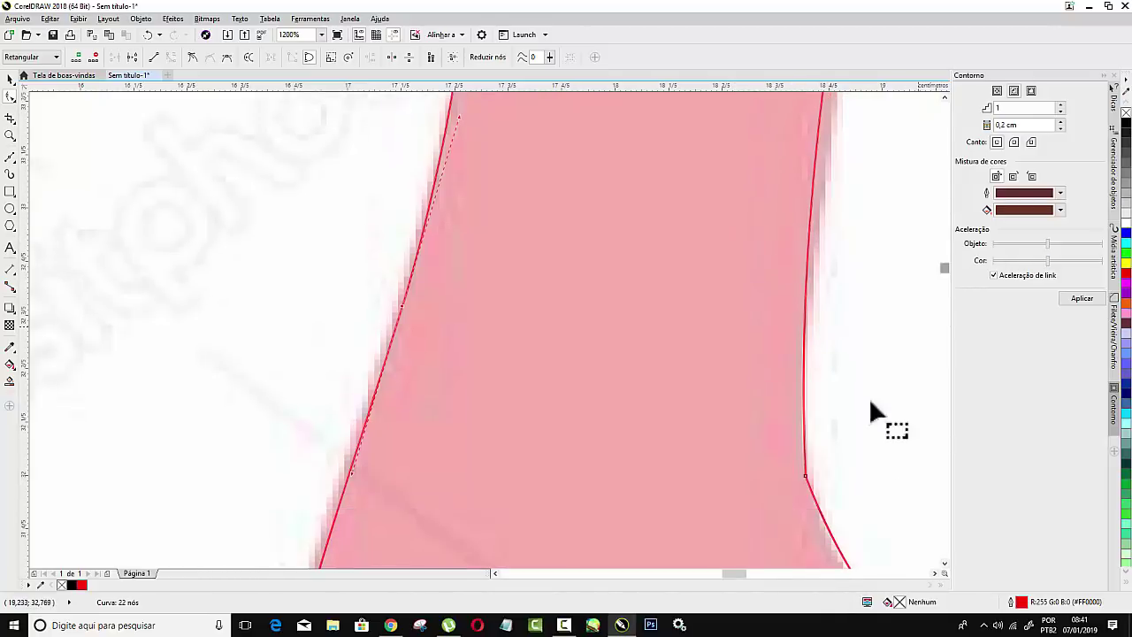
{"action": "right_click", "coordinate": [804, 473]}
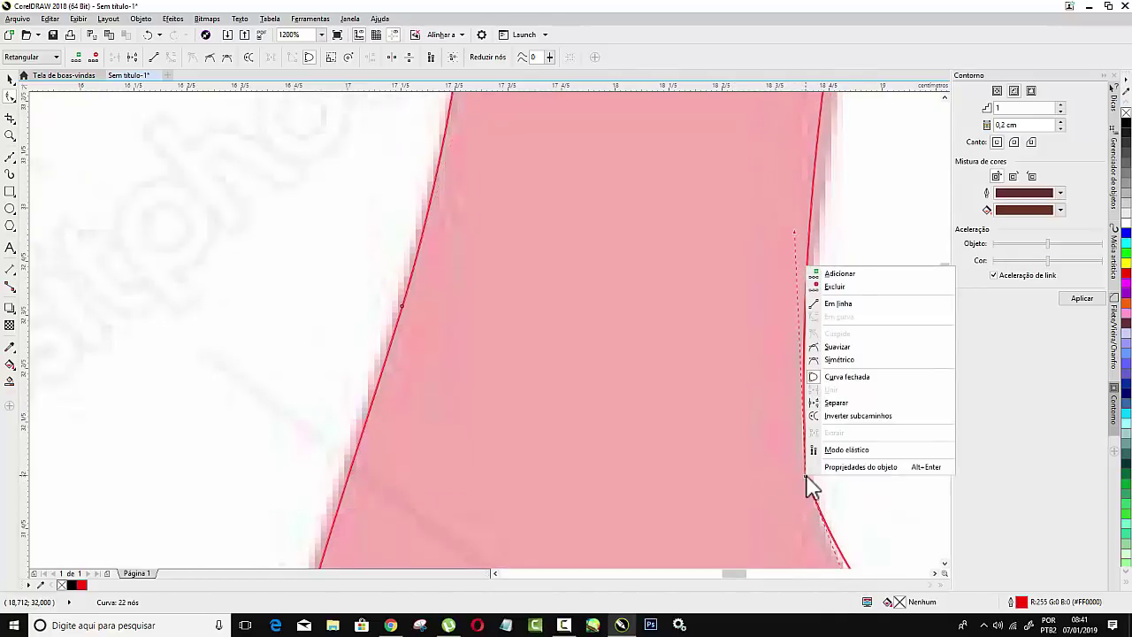
{"action": "left_click", "coordinate": [854, 346]}
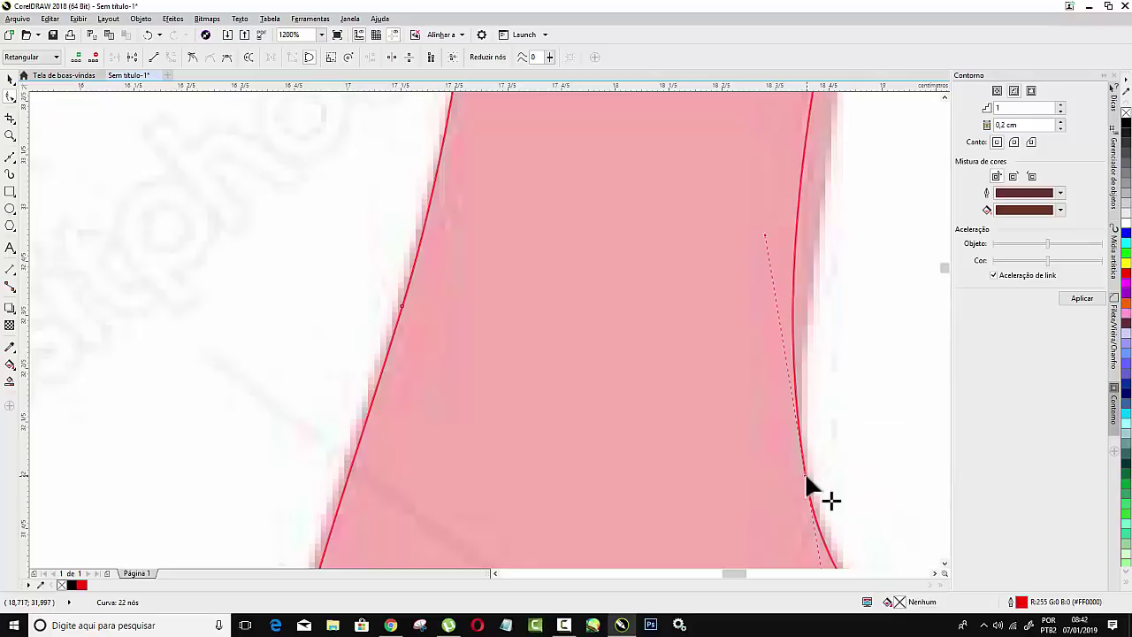
{"action": "mouse_move", "coordinate": [805, 476]}
{"action": "left_mouse_down"}
{"action": "mouse_move", "coordinate": [766, 257]}
{"action": "mouse_move", "coordinate": [791, 233]}
{"action": "left_mouse_up"}
Pull the dress's right edge curve onto the bitmap outline.
{"action": "scroll", "coordinate": [790, 233], "scroll_direction": "down", "scroll_amount": 3}
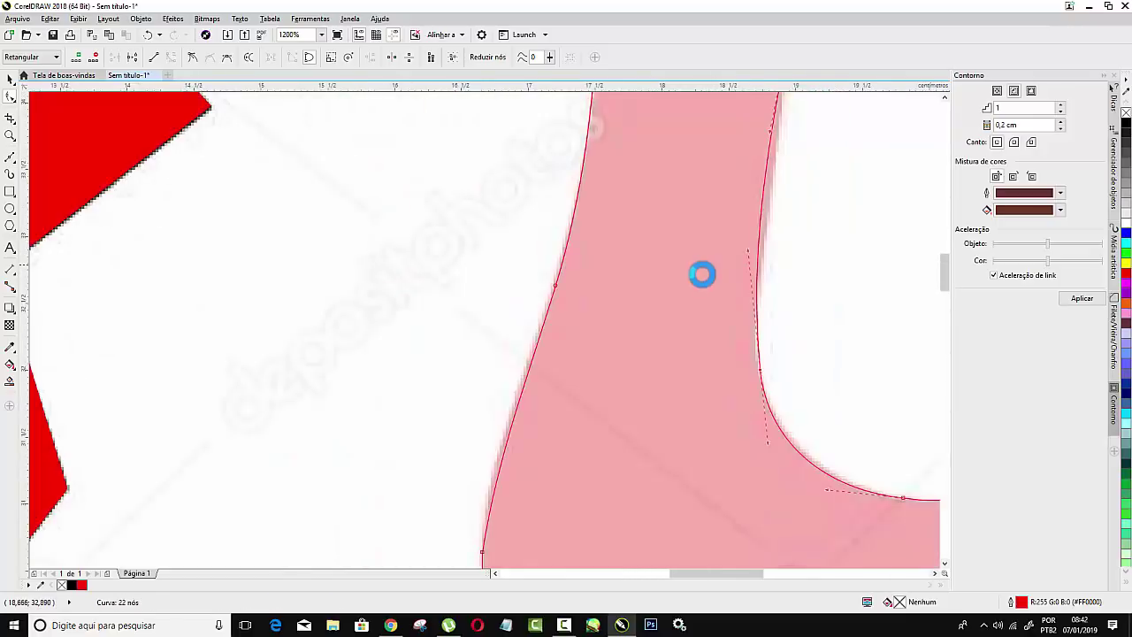
{"action": "scroll", "coordinate": [743, 154], "scroll_direction": "up", "scroll_amount": 3}
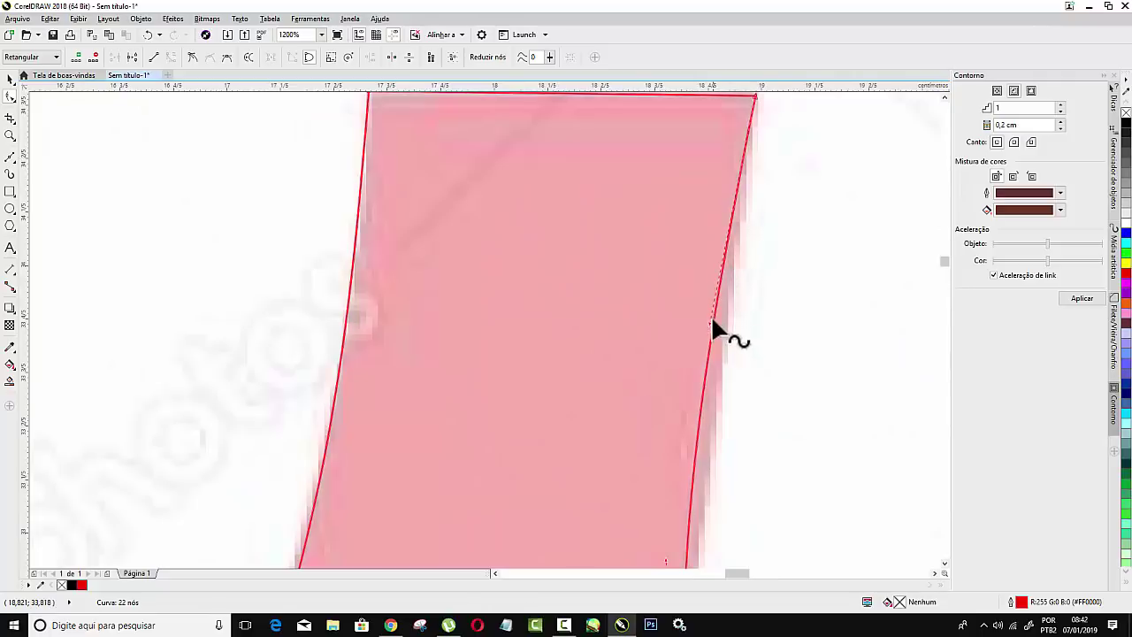
{"action": "mouse_move", "coordinate": [708, 320]}
{"action": "left_mouse_down"}
{"action": "mouse_move", "coordinate": [718, 325]}
{"action": "mouse_move", "coordinate": [713, 253]}
{"action": "left_mouse_up"}
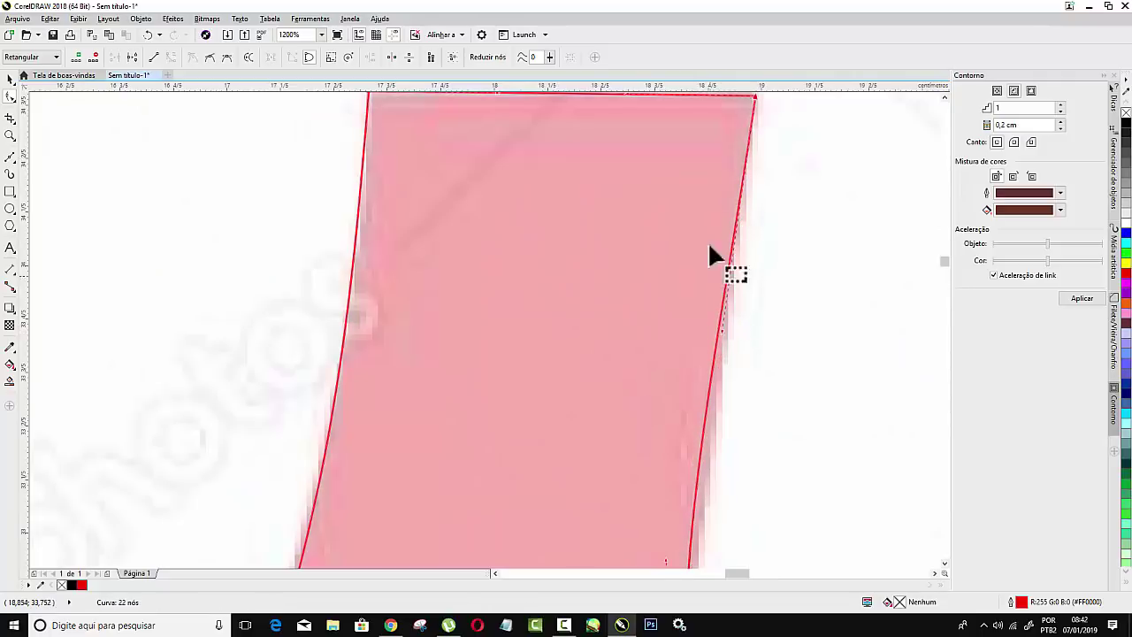
{"action": "scroll", "coordinate": [713, 253], "scroll_direction": "down", "scroll_amount": 3}
{"action": "scroll", "coordinate": [847, 383], "scroll_direction": "down", "scroll_amount": 1}
{"action": "scroll", "coordinate": [797, 384], "scroll_direction": "up", "scroll_amount": 1}
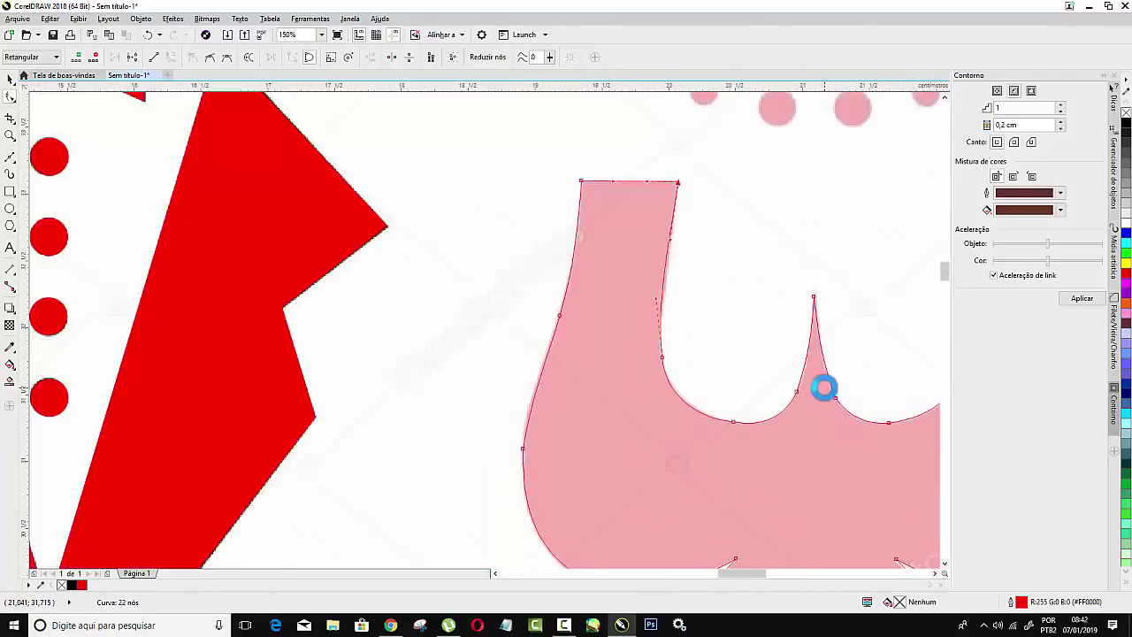
{"action": "scroll", "coordinate": [824, 386], "scroll_direction": "up", "scroll_amount": 1}
{"action": "scroll", "coordinate": [790, 389], "scroll_direction": "down", "scroll_amount": 1}
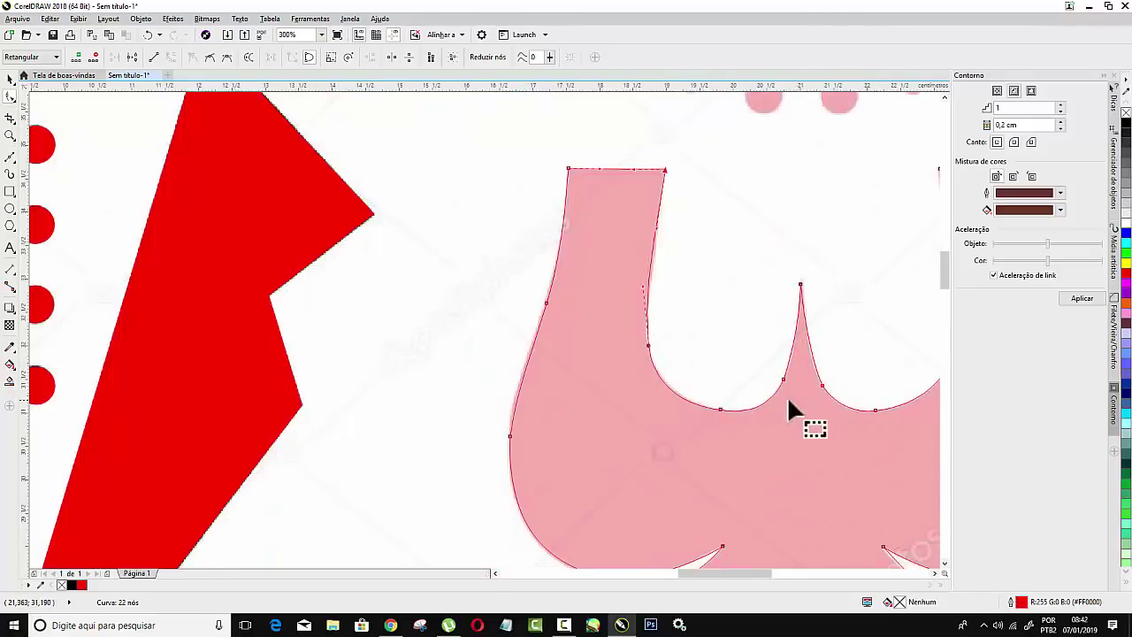
{"action": "scroll", "coordinate": [796, 402], "scroll_direction": "up", "scroll_amount": 3}
{"action": "scroll", "coordinate": [801, 393], "scroll_direction": "down", "scroll_amount": 1}
{"action": "scroll", "coordinate": [800, 391], "scroll_direction": "down", "scroll_amount": 2}
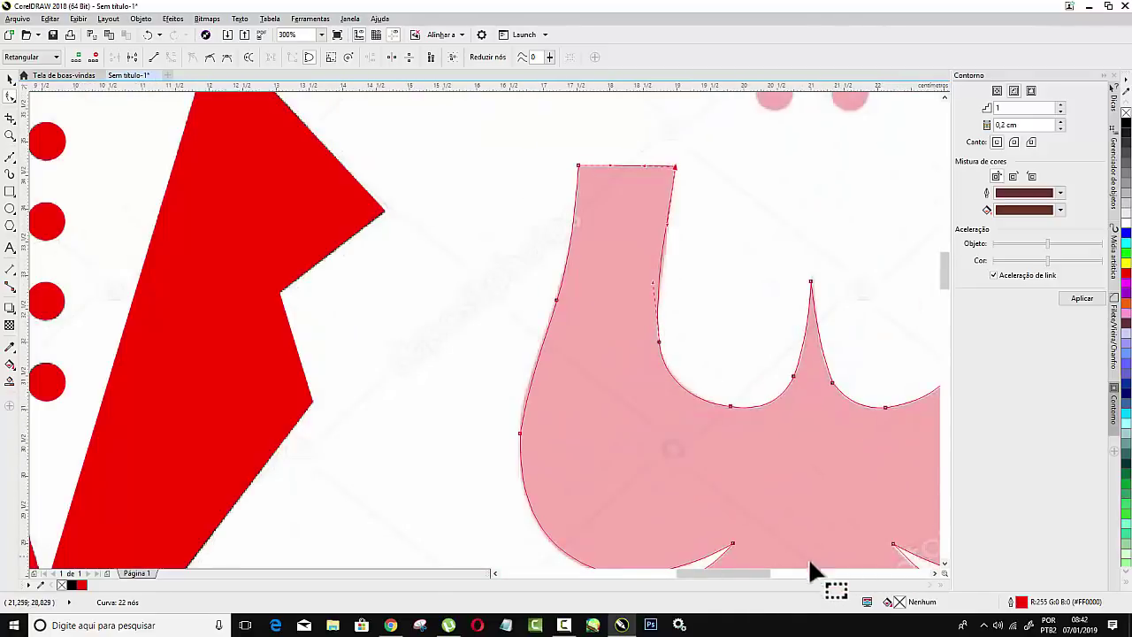
{"action": "mouse_move", "coordinate": [766, 574]}
{"action": "left_mouse_down"}
{"action": "mouse_move", "coordinate": [784, 577]}
{"action": "mouse_move", "coordinate": [790, 473]}
{"action": "left_mouse_up"}
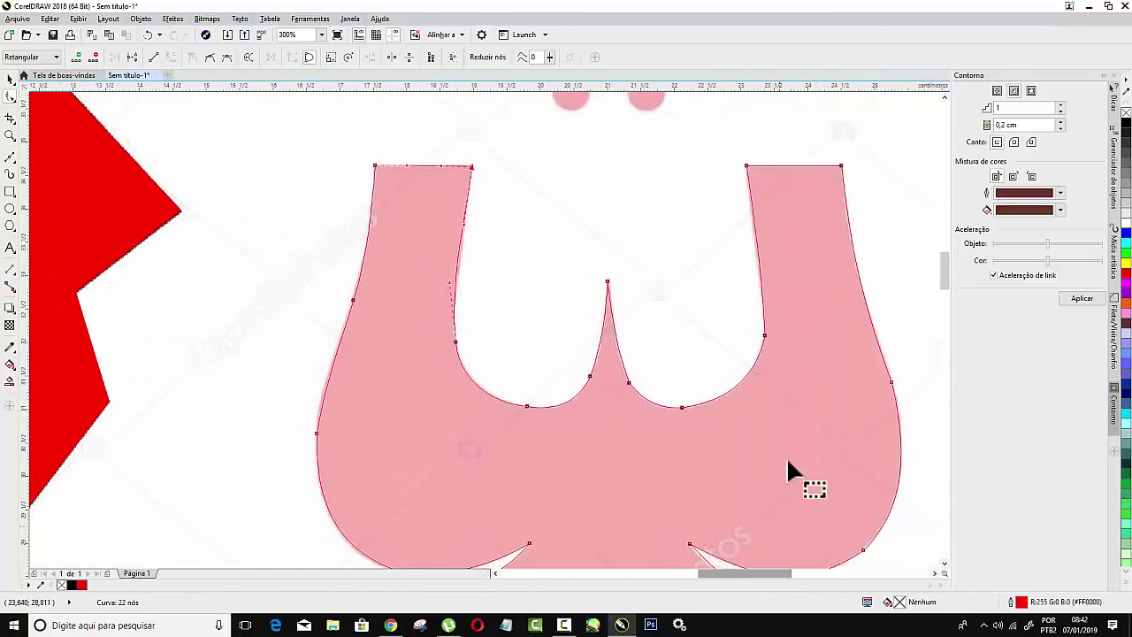
{"action": "scroll", "coordinate": [746, 354], "scroll_direction": "up", "scroll_amount": 2}
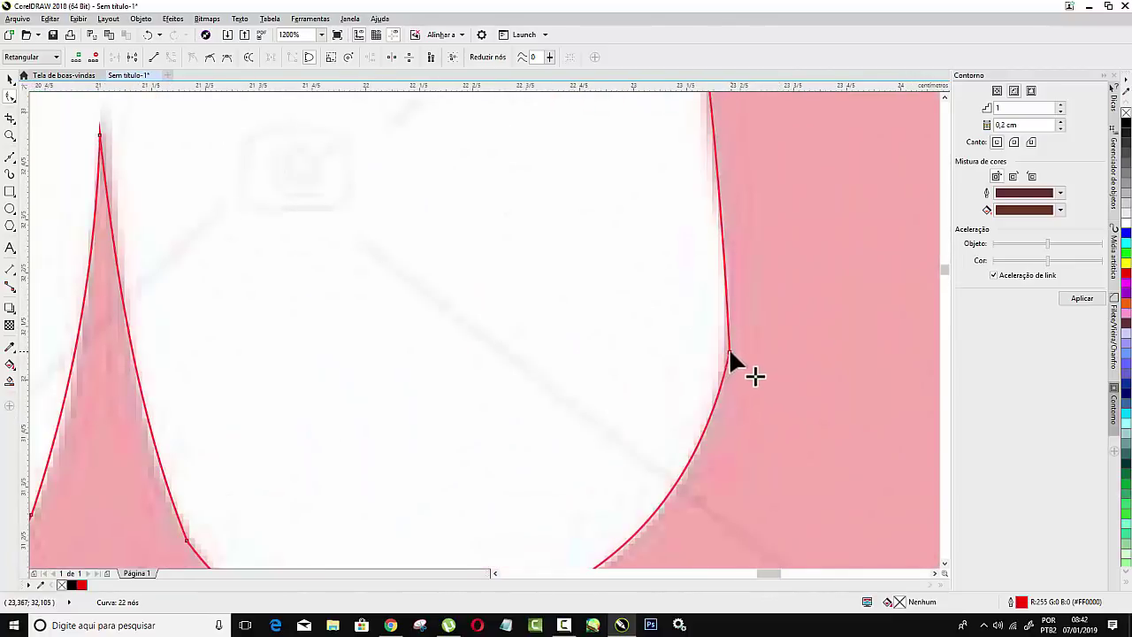
Smooth a right-edge node, nudge it onto the edge and refit the strap's inner curve.
{"action": "right_click", "coordinate": [728, 351]}
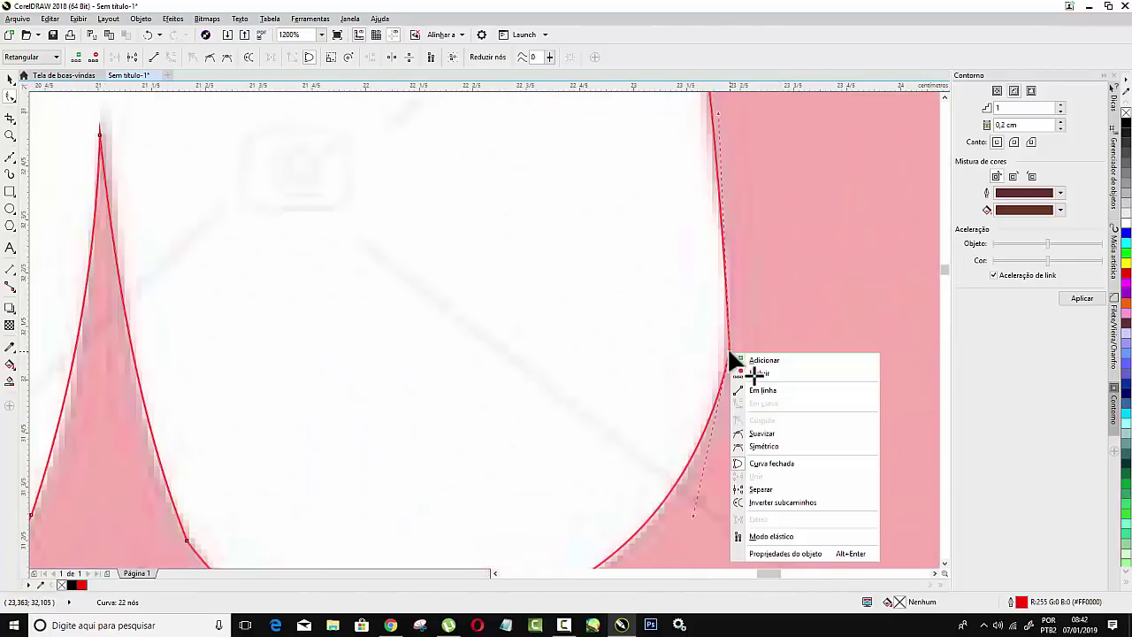
{"action": "left_click", "coordinate": [762, 433]}
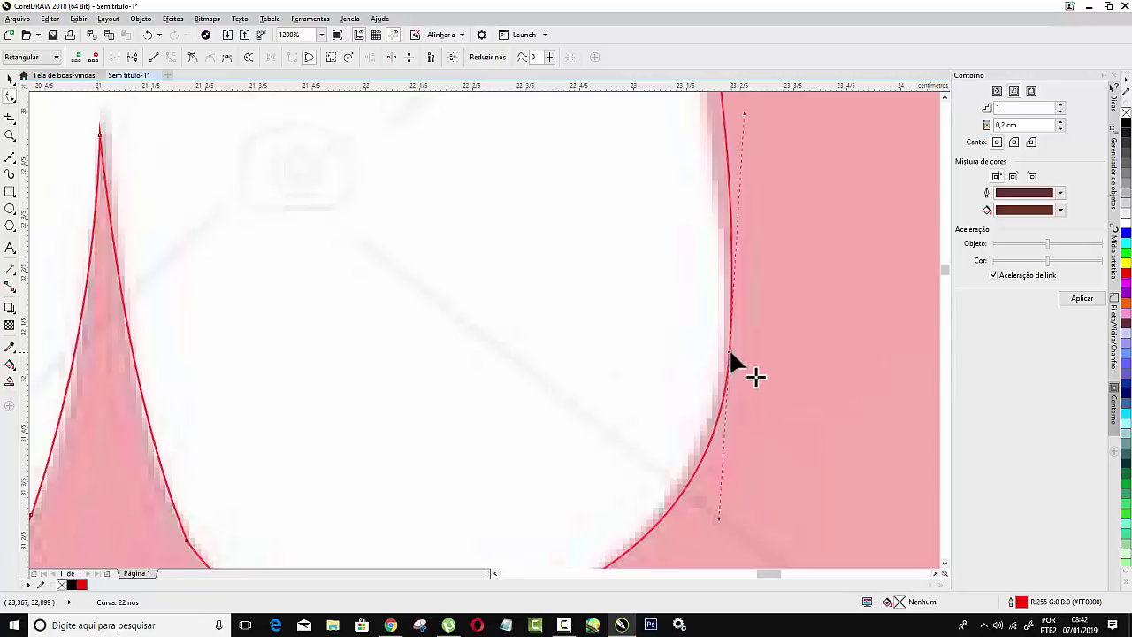
{"action": "left_click_drag", "start_coordinate": [730, 352], "coordinate": [723, 350]}
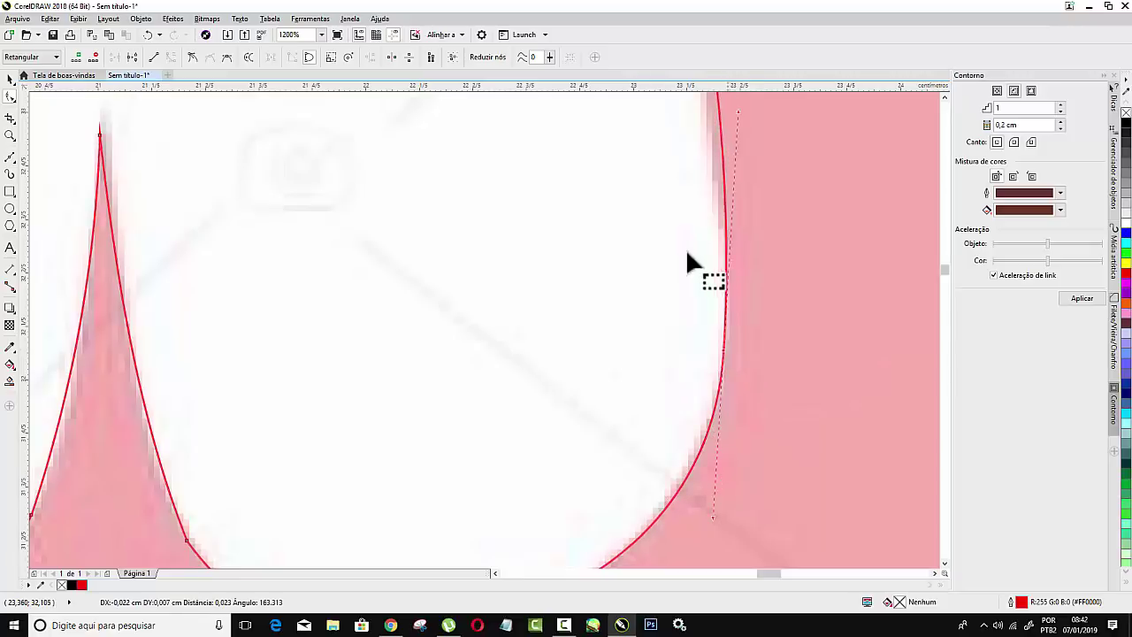
{"action": "scroll", "coordinate": [687, 260], "scroll_direction": "down", "scroll_amount": 1}
{"action": "scroll", "coordinate": [698, 242], "scroll_direction": "down", "scroll_amount": 1}
{"action": "scroll", "coordinate": [688, 144], "scroll_direction": "up", "scroll_amount": 1}
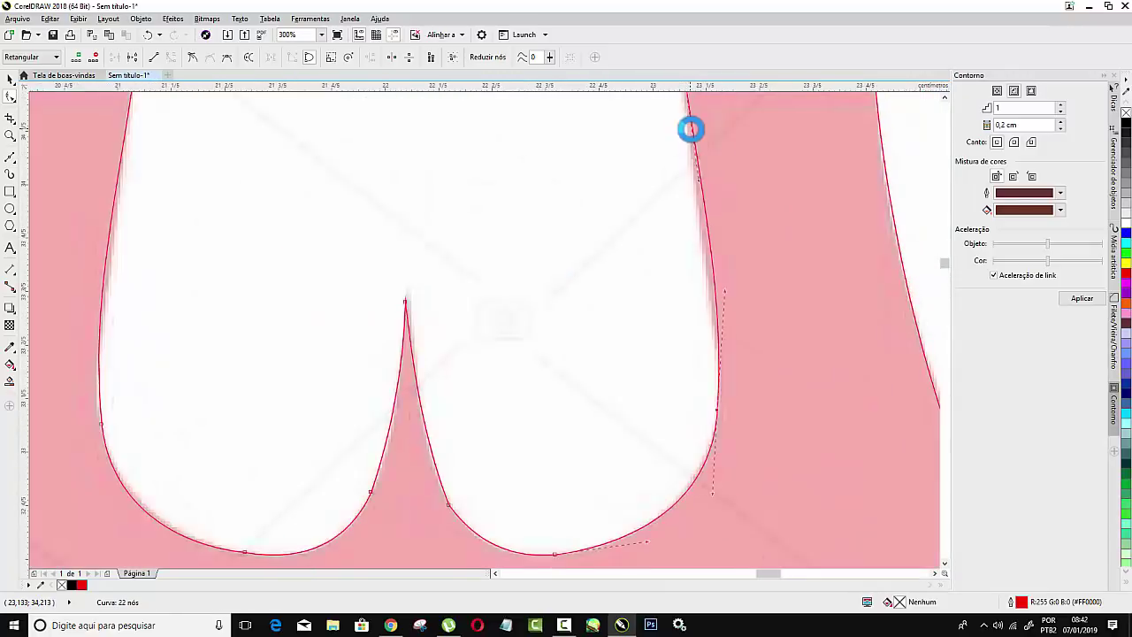
{"action": "scroll", "coordinate": [699, 177], "scroll_direction": "up", "scroll_amount": 1}
{"action": "left_click_drag", "start_coordinate": [705, 231], "coordinate": [693, 246]}
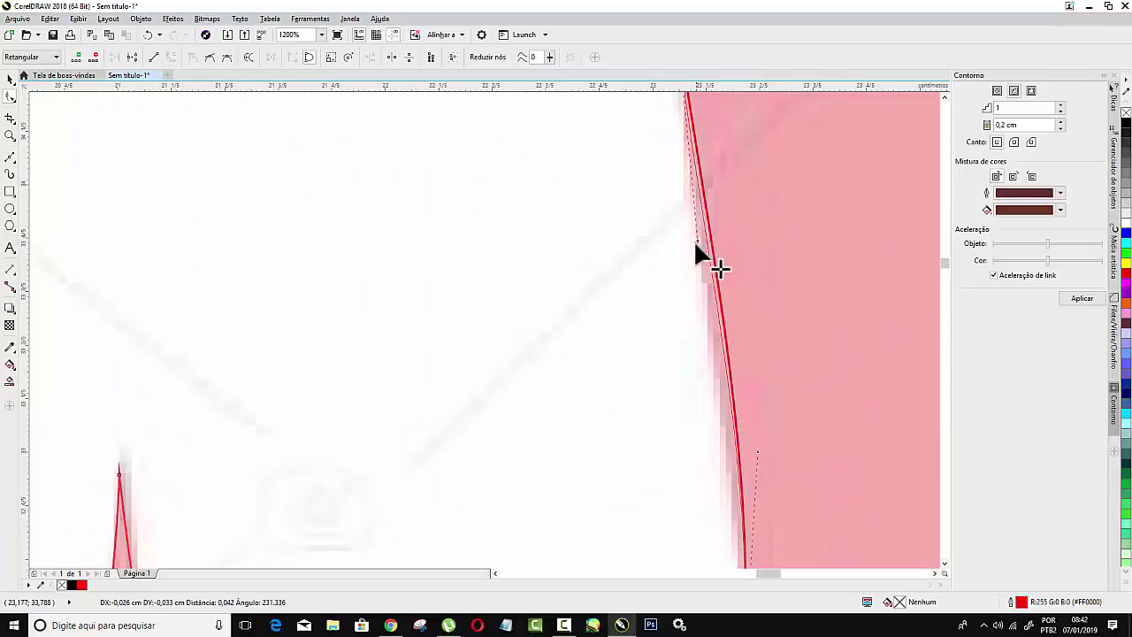
{"action": "scroll", "coordinate": [690, 207], "scroll_direction": "down", "scroll_amount": 3}
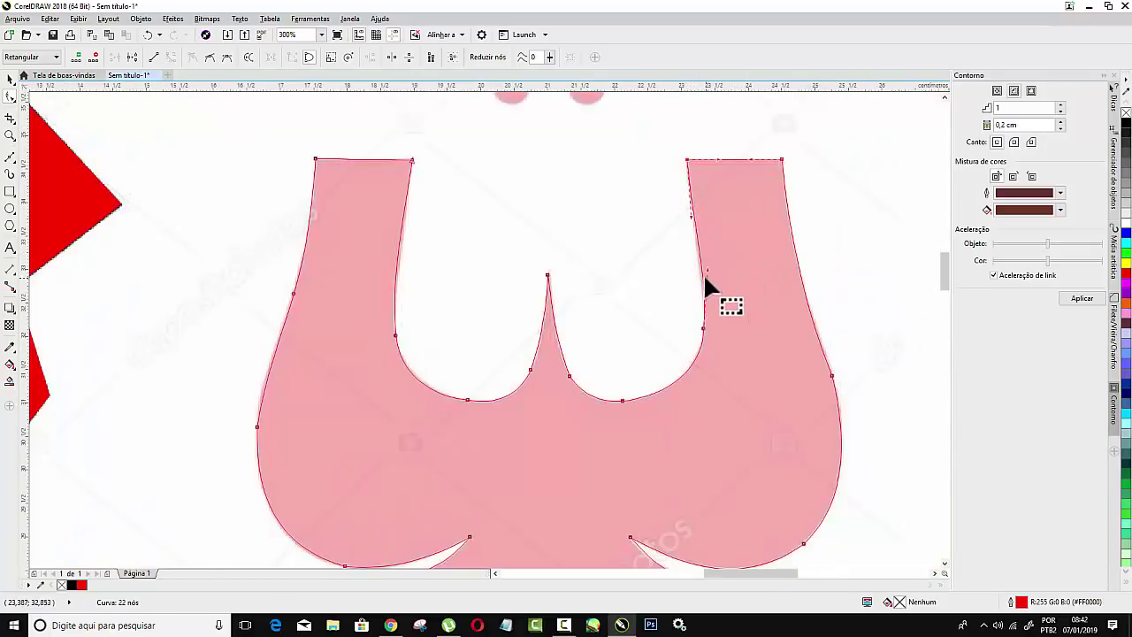
{"action": "left_click_drag", "start_coordinate": [706, 268], "coordinate": [705, 265]}
{"action": "scroll", "coordinate": [528, 254], "scroll_direction": "down", "scroll_amount": 2}
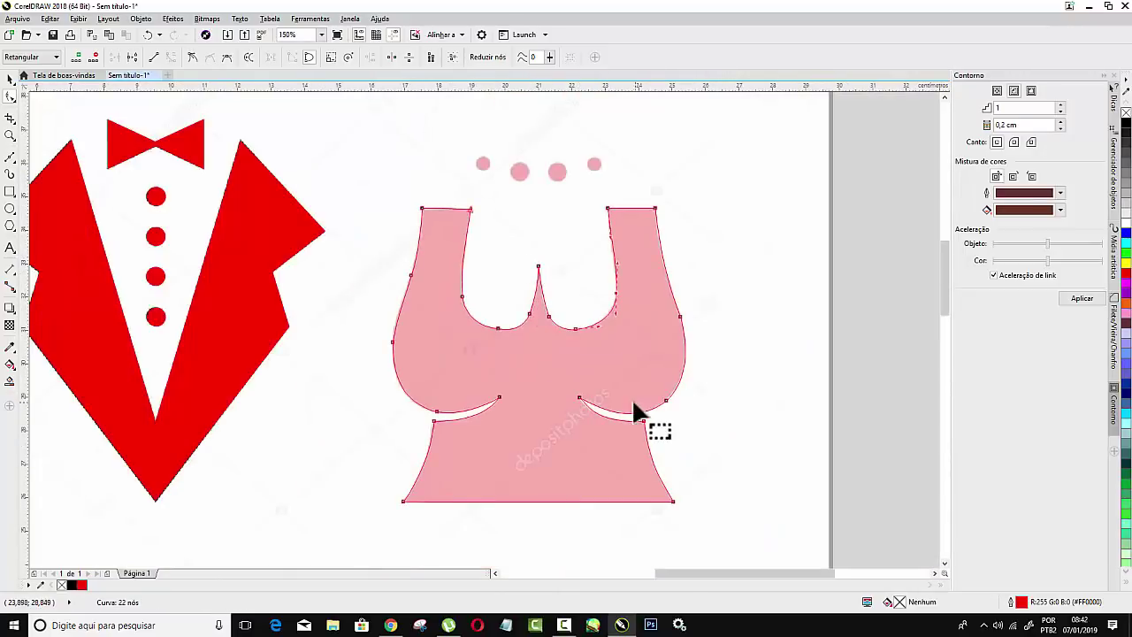
Smooth the nodes on the bust's right and left sides.
{"action": "scroll", "coordinate": [650, 407], "scroll_direction": "up", "scroll_amount": 2}
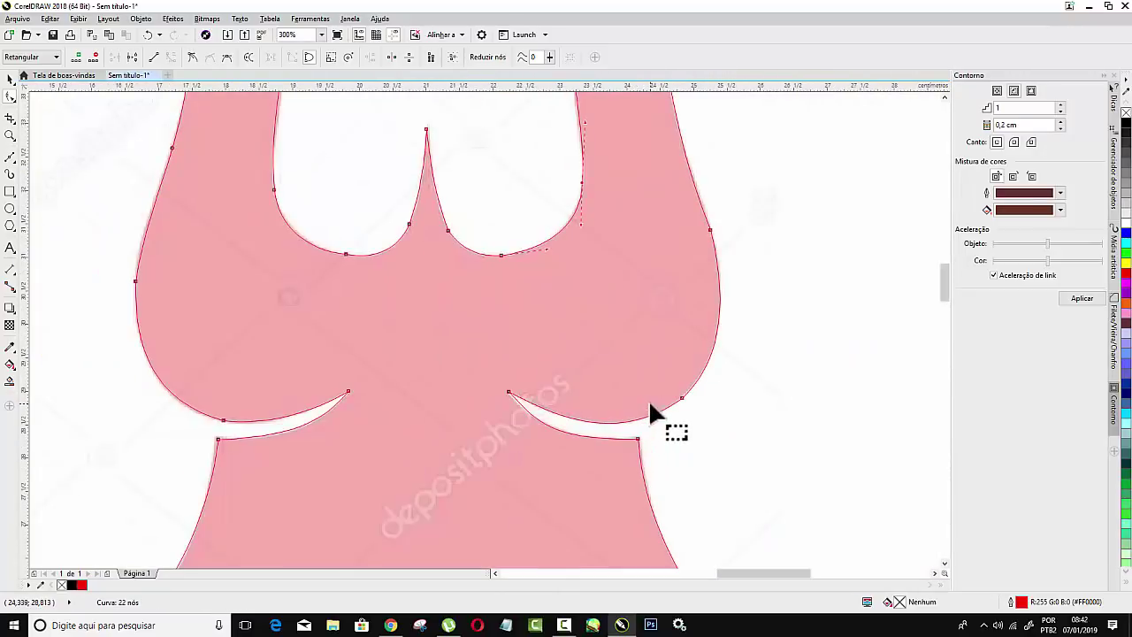
{"action": "right_click", "coordinate": [710, 228]}
{"action": "left_click", "coordinate": [744, 312]}
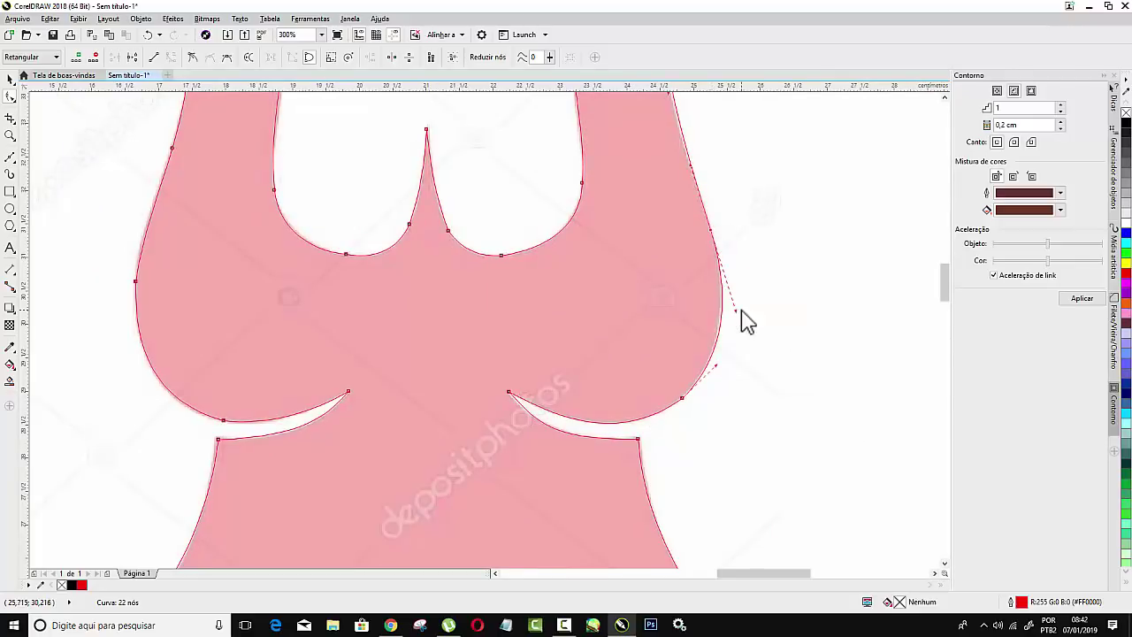
{"action": "right_click", "coordinate": [134, 280]}
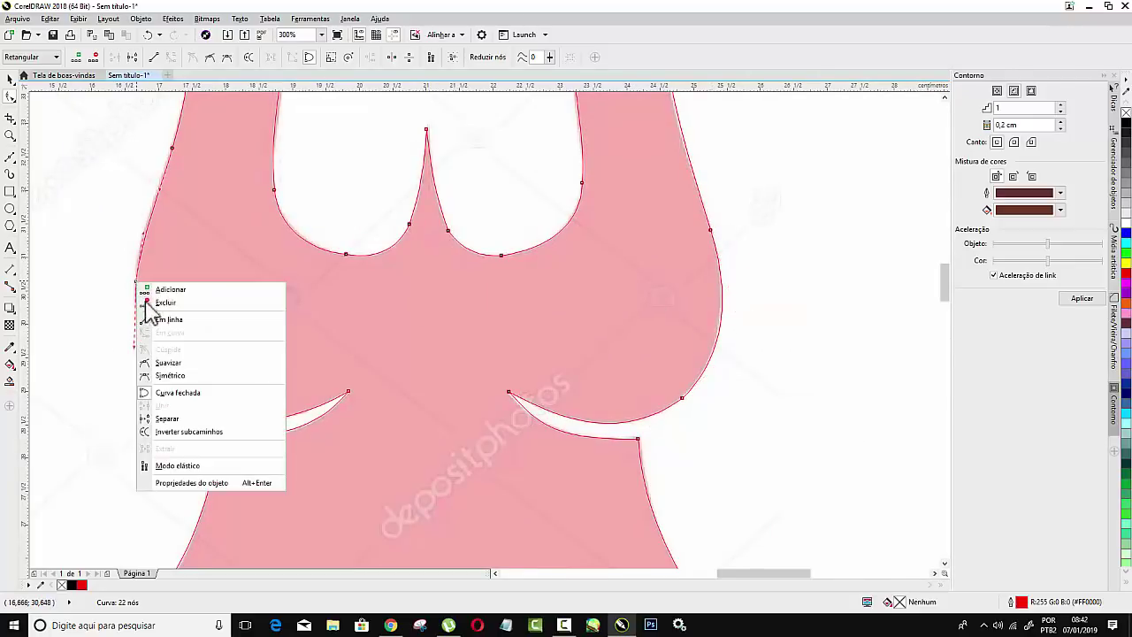
{"action": "left_click", "coordinate": [173, 365]}
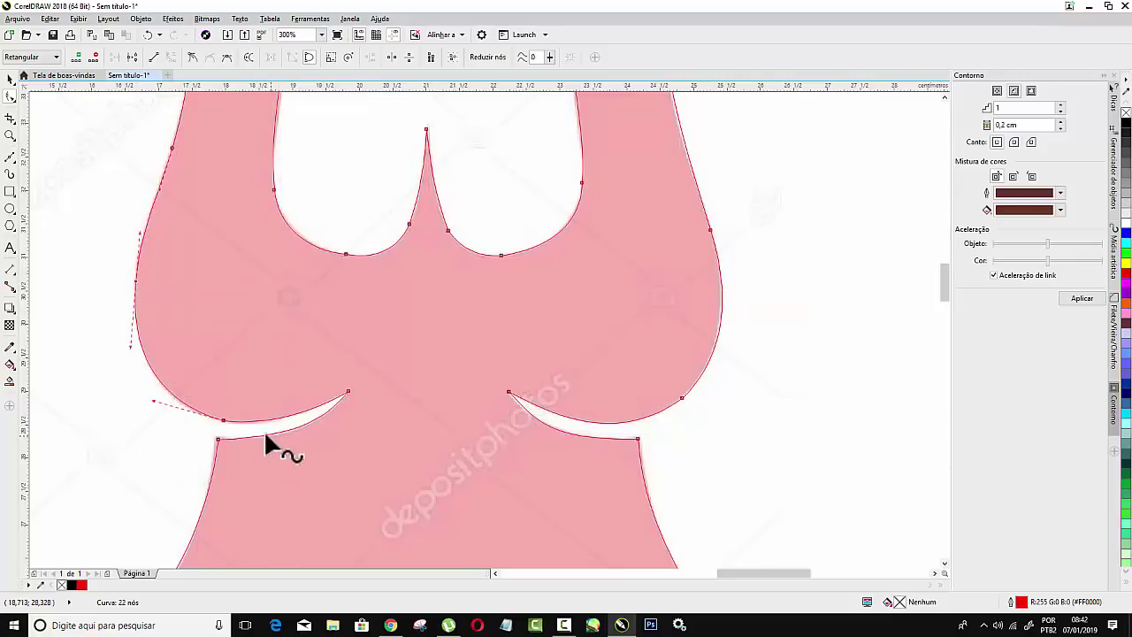
Delete four surplus nodes on the side curves and neckline, leaving 18 nodes.
{"action": "right_click", "coordinate": [682, 398]}
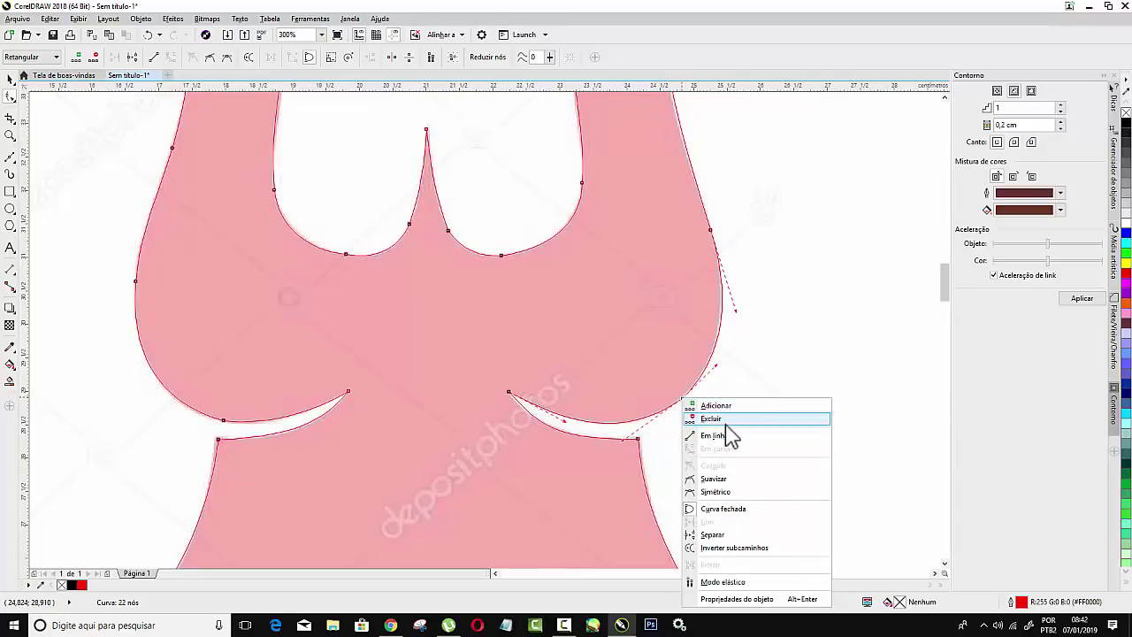
{"action": "left_click", "coordinate": [725, 421]}
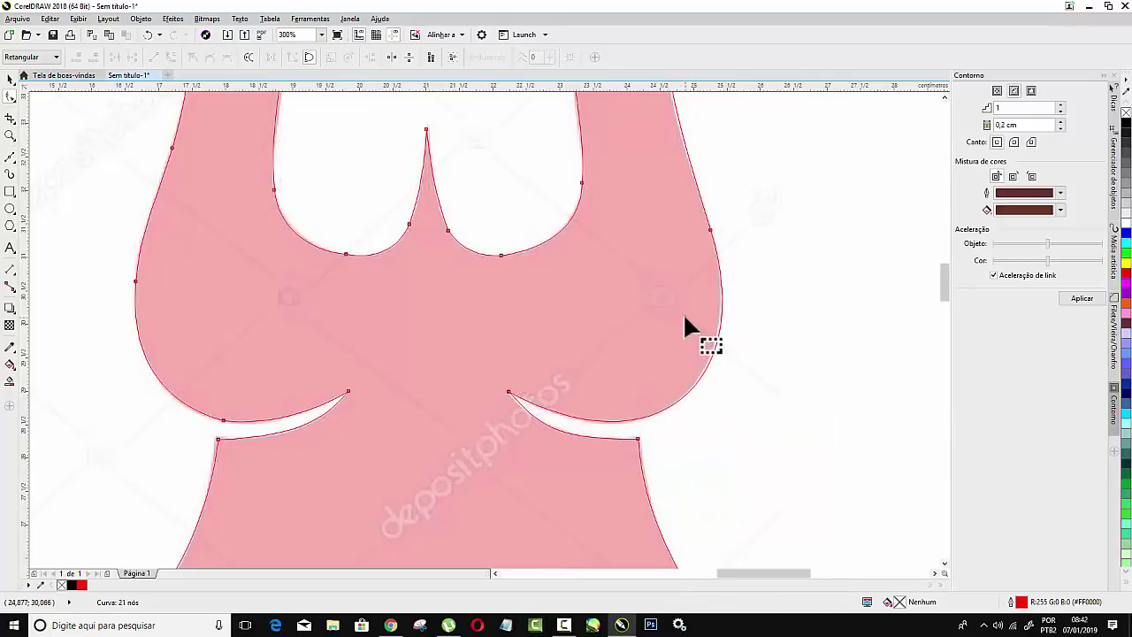
{"action": "right_click", "coordinate": [223, 421]}
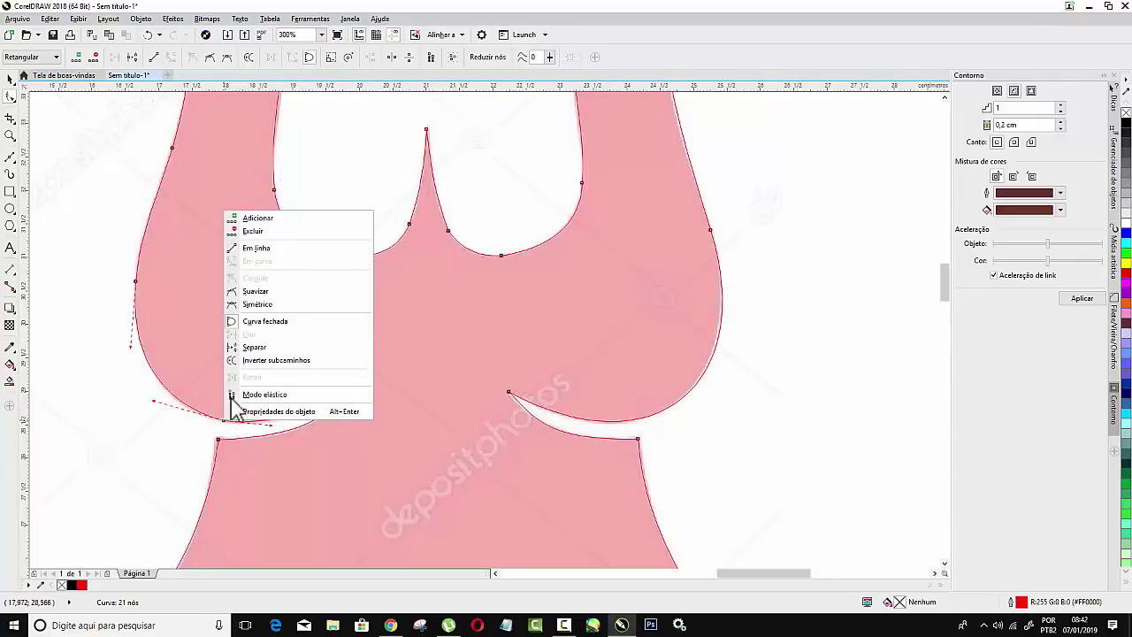
{"action": "left_click", "coordinate": [251, 231]}
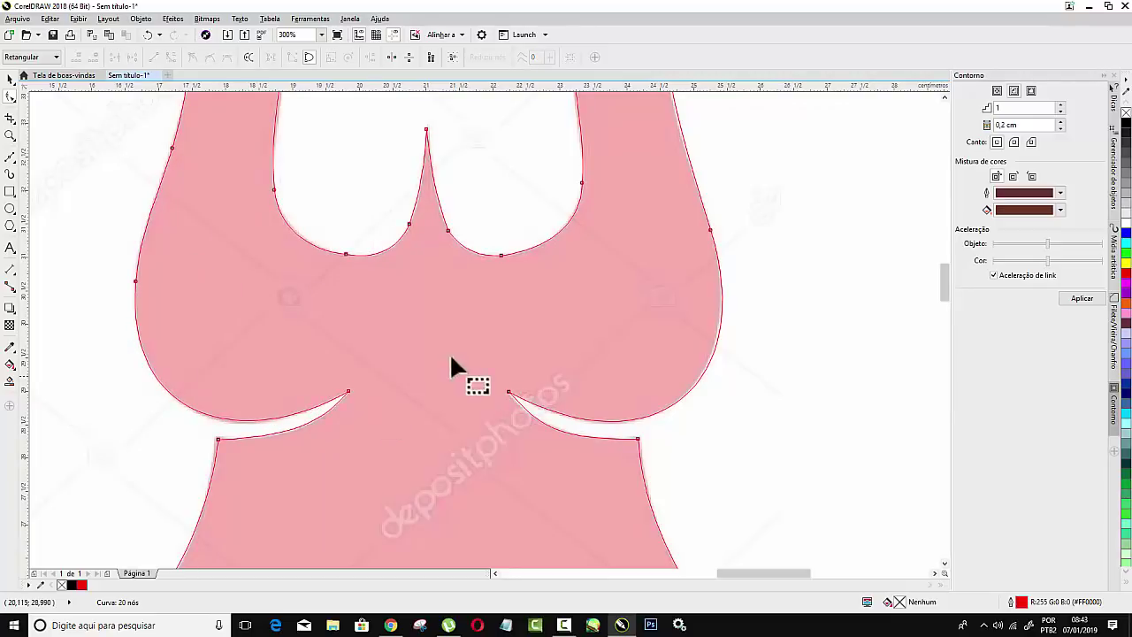
{"action": "left_click", "coordinate": [501, 255]}
{"action": "right_click", "coordinate": [501, 255]}
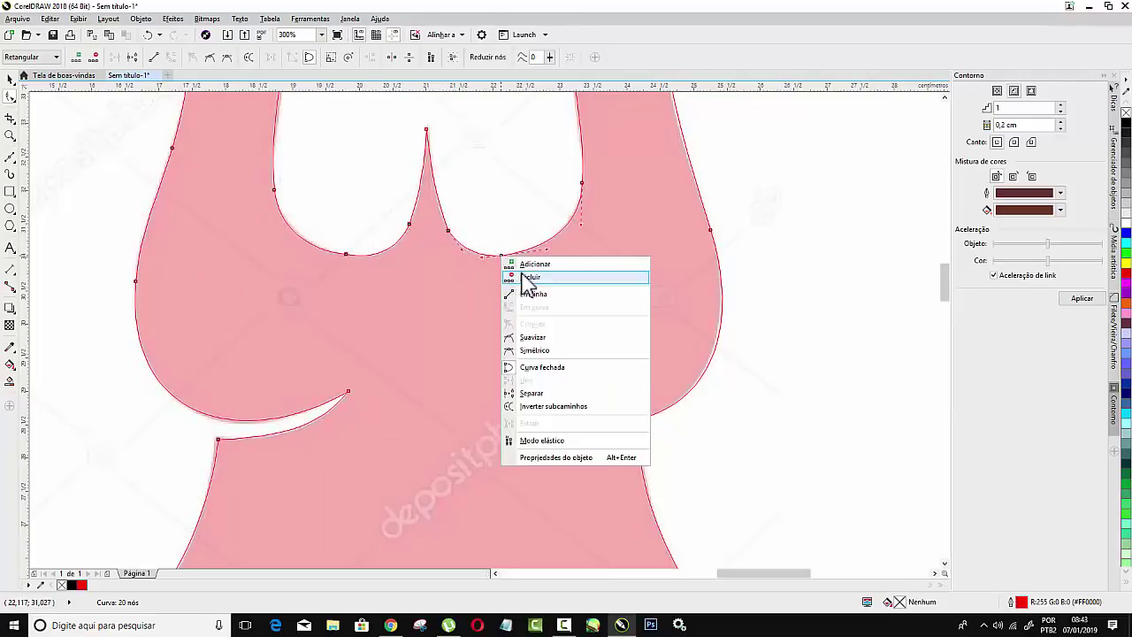
{"action": "left_click", "coordinate": [529, 277]}
{"action": "left_click", "coordinate": [345, 250]}
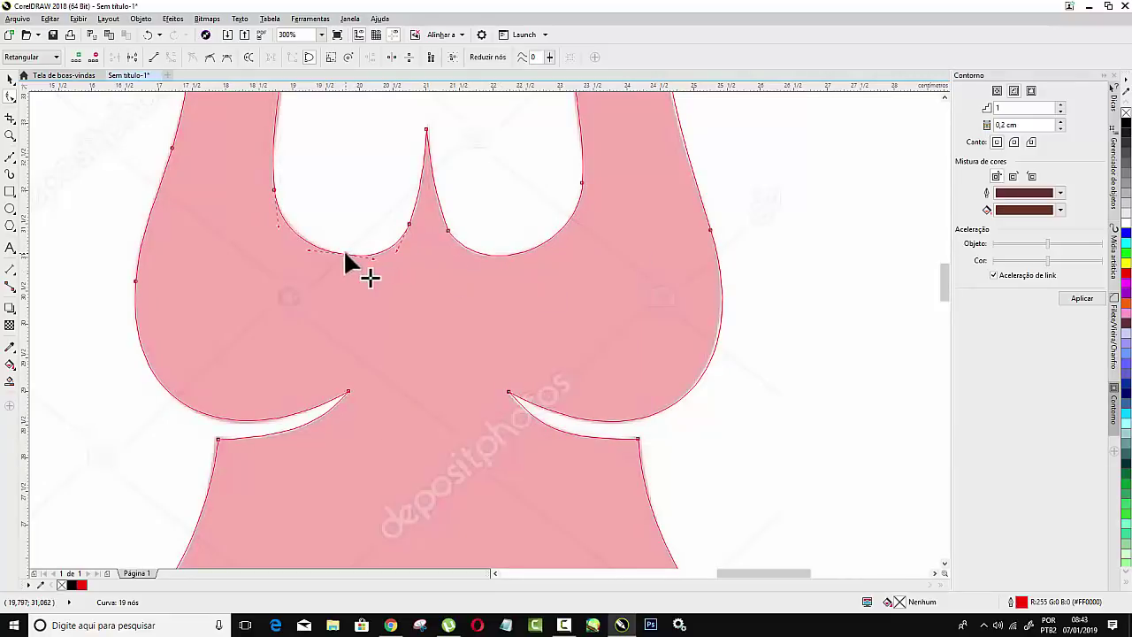
{"action": "right_click", "coordinate": [344, 250]}
{"action": "left_click", "coordinate": [370, 261]}
{"action": "key", "text": "Delete"}
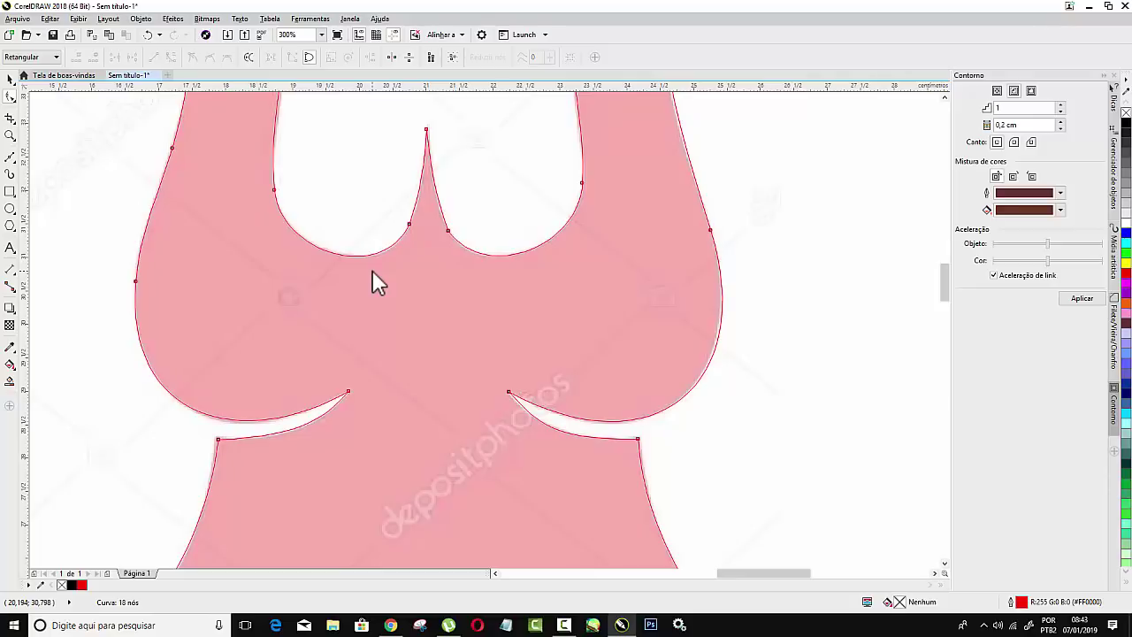
Draw a small circle over the first necklace dot with the Ellipse tool.
{"action": "scroll", "coordinate": [617, 196], "scroll_direction": "down", "scroll_amount": 3}
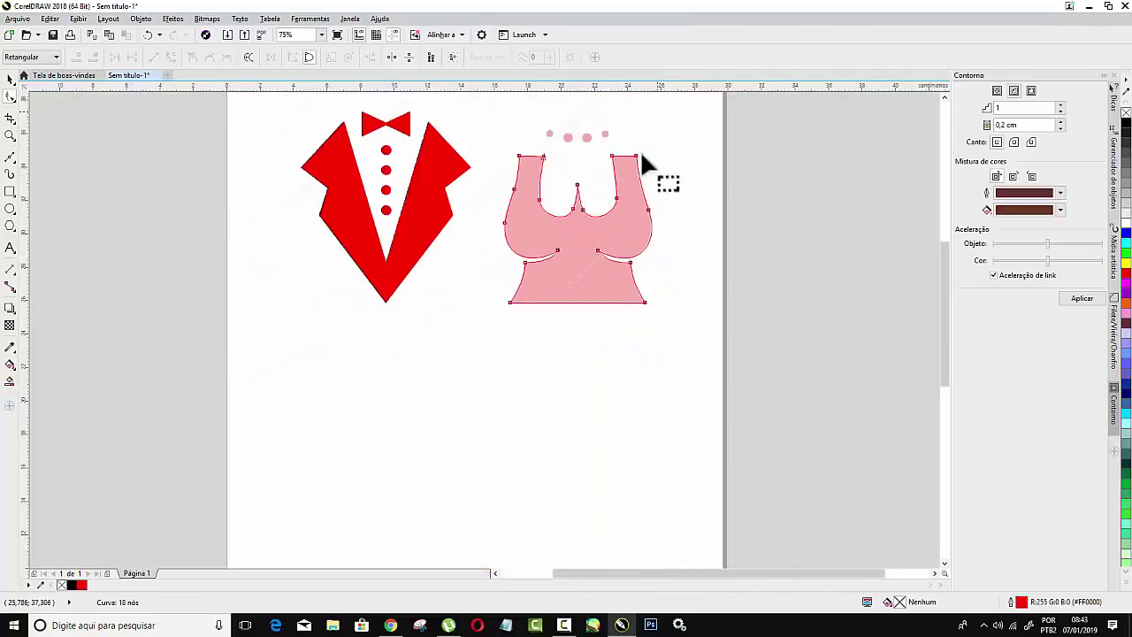
{"action": "scroll", "coordinate": [640, 157], "scroll_direction": "up", "scroll_amount": 3}
{"action": "scroll", "coordinate": [632, 221], "scroll_direction": "down", "scroll_amount": 3}
{"action": "scroll", "coordinate": [626, 290], "scroll_direction": "up", "scroll_amount": 2}
{"action": "scroll", "coordinate": [596, 235], "scroll_direction": "up", "scroll_amount": 2}
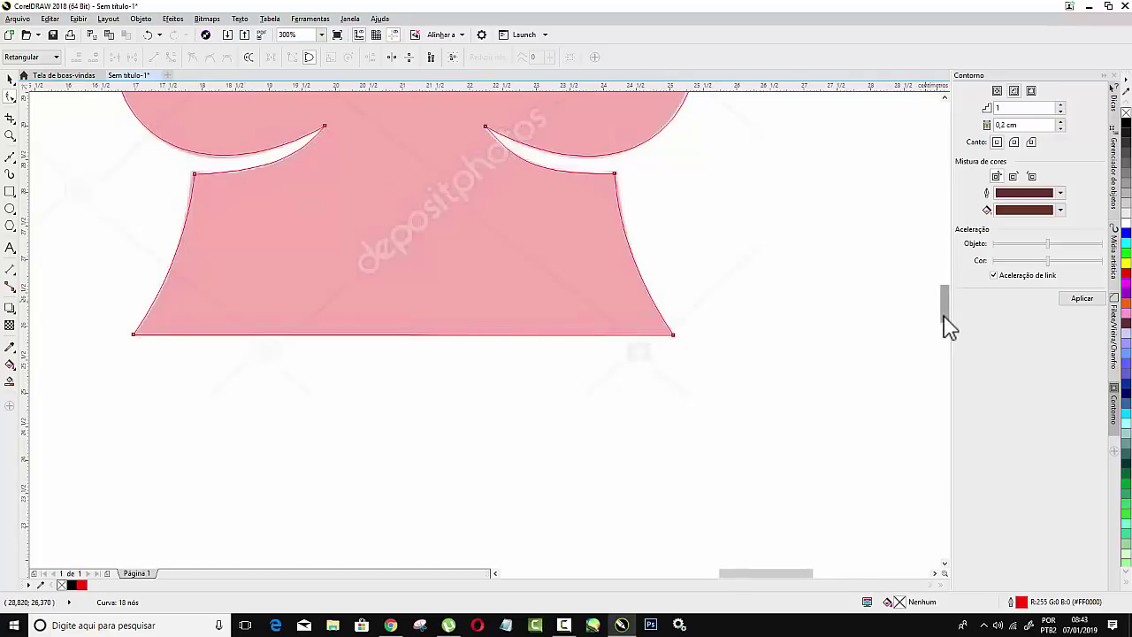
{"action": "left_click_drag", "start_coordinate": [944, 326], "coordinate": [943, 278]}
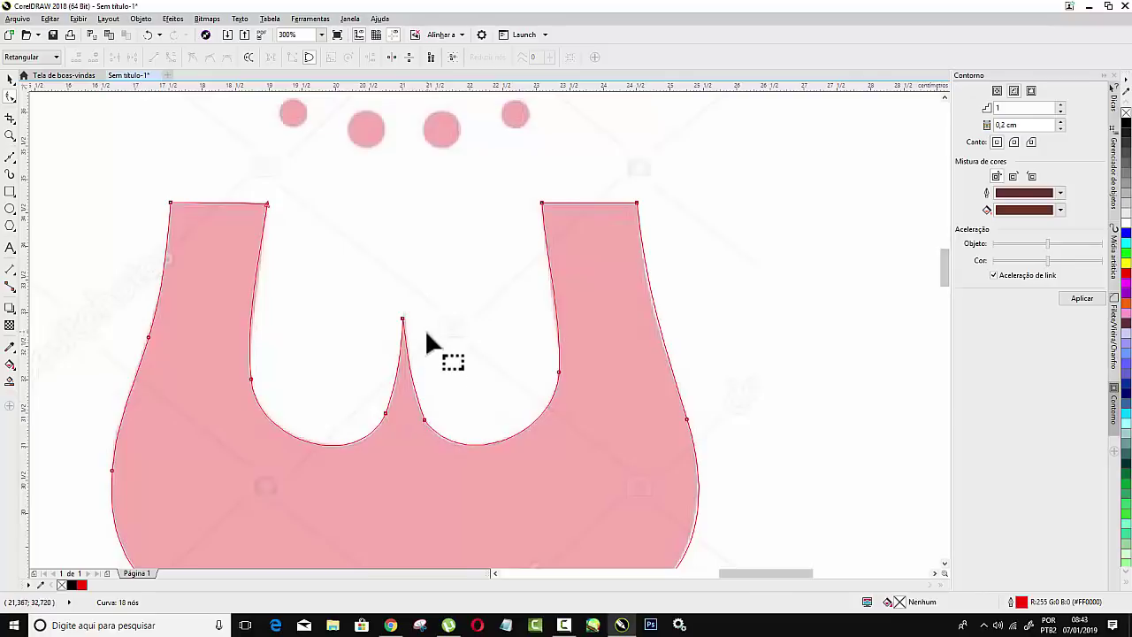
{"action": "scroll", "coordinate": [538, 245], "scroll_direction": "down", "scroll_amount": 3}
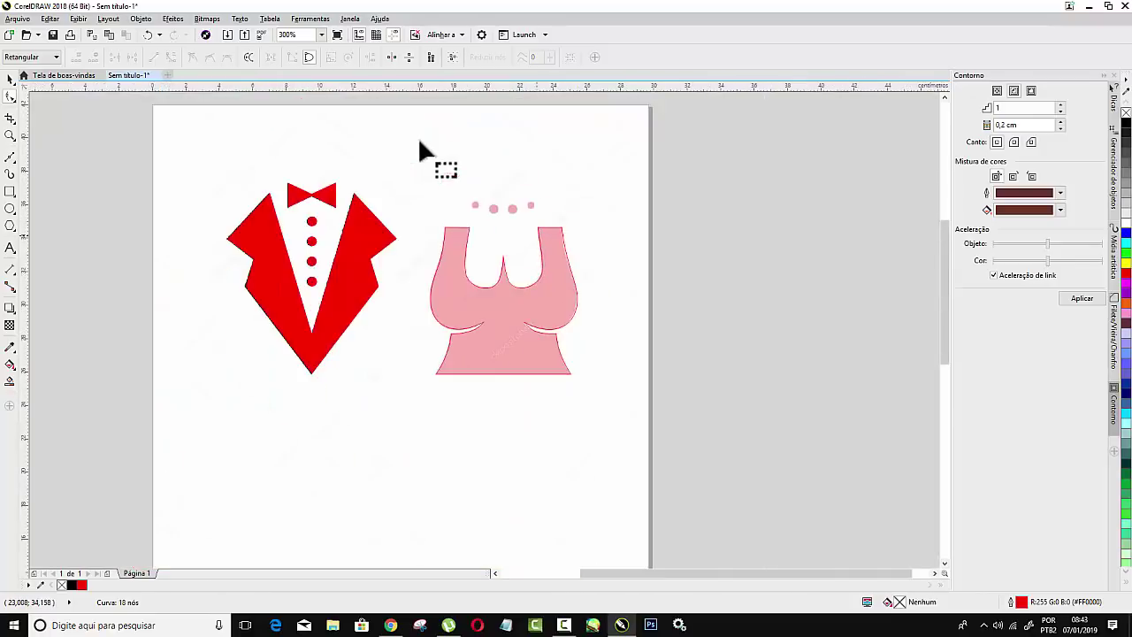
{"action": "scroll", "coordinate": [451, 168], "scroll_direction": "up", "scroll_amount": 2}
{"action": "scroll", "coordinate": [530, 257], "scroll_direction": "up", "scroll_amount": 1}
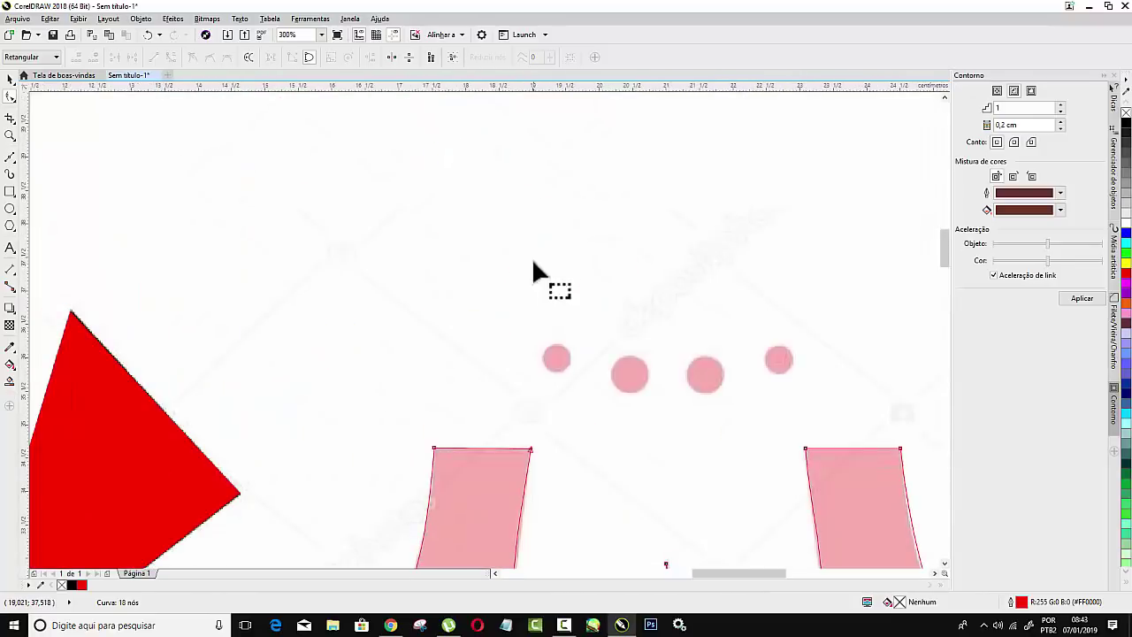
{"action": "left_click", "coordinate": [10, 209]}
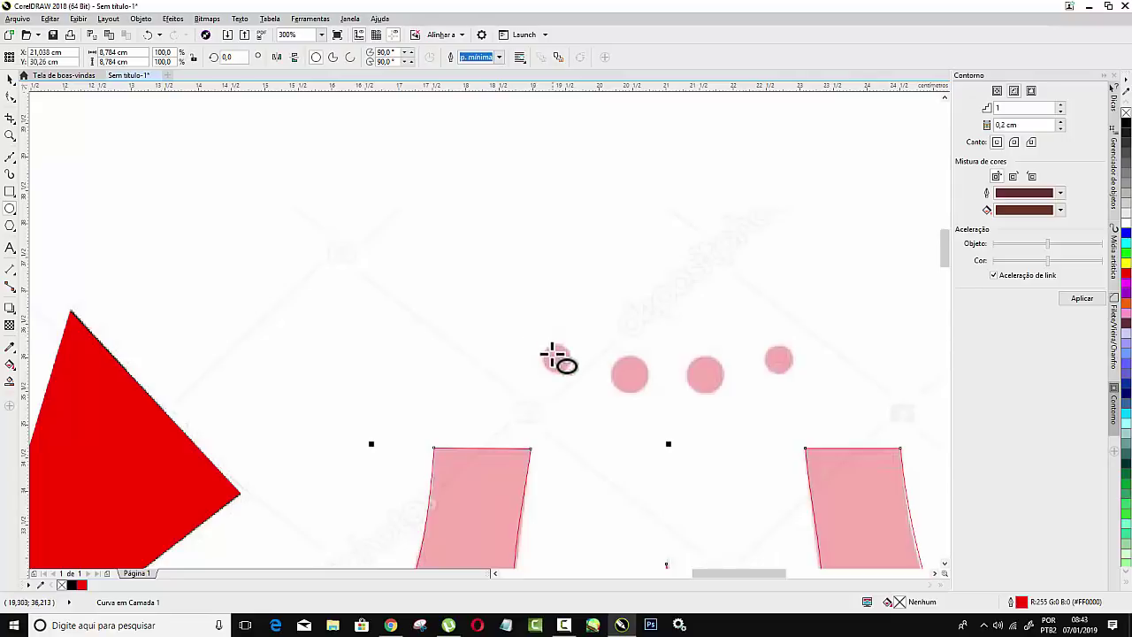
{"action": "mouse_move", "coordinate": [542, 347]}
{"action": "left_mouse_down"}
{"action": "mouse_move", "coordinate": [579, 377]}
{"action": "mouse_move", "coordinate": [571, 370]}
{"action": "left_mouse_up"}
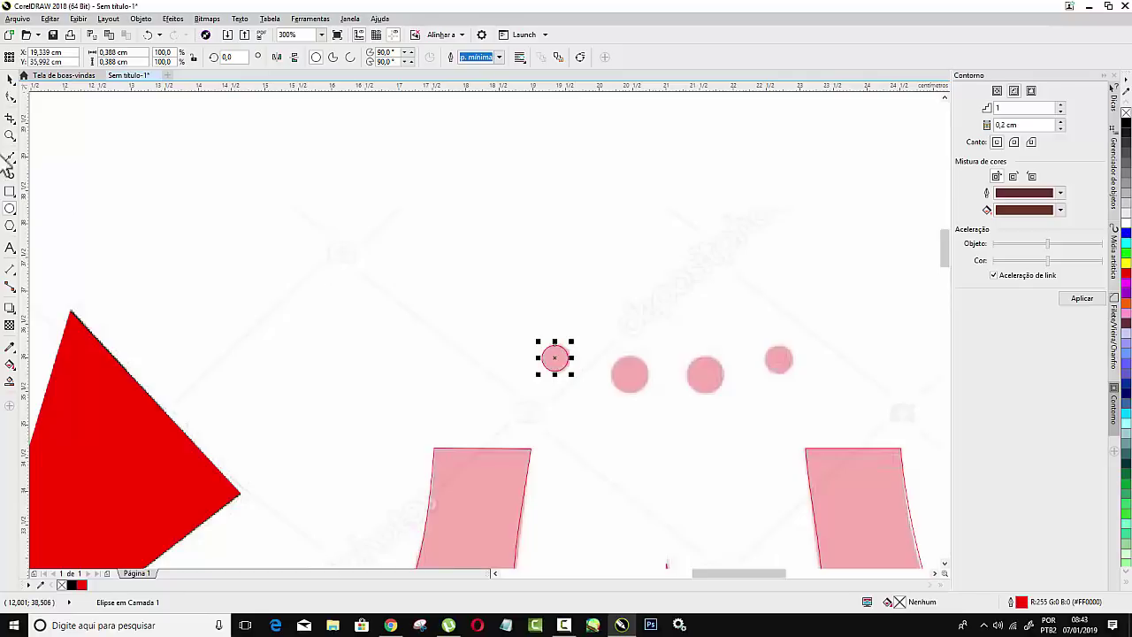
Copy the circle onto the other necklace dots and shrink the last one to fit.
{"action": "left_click", "coordinate": [9, 79]}
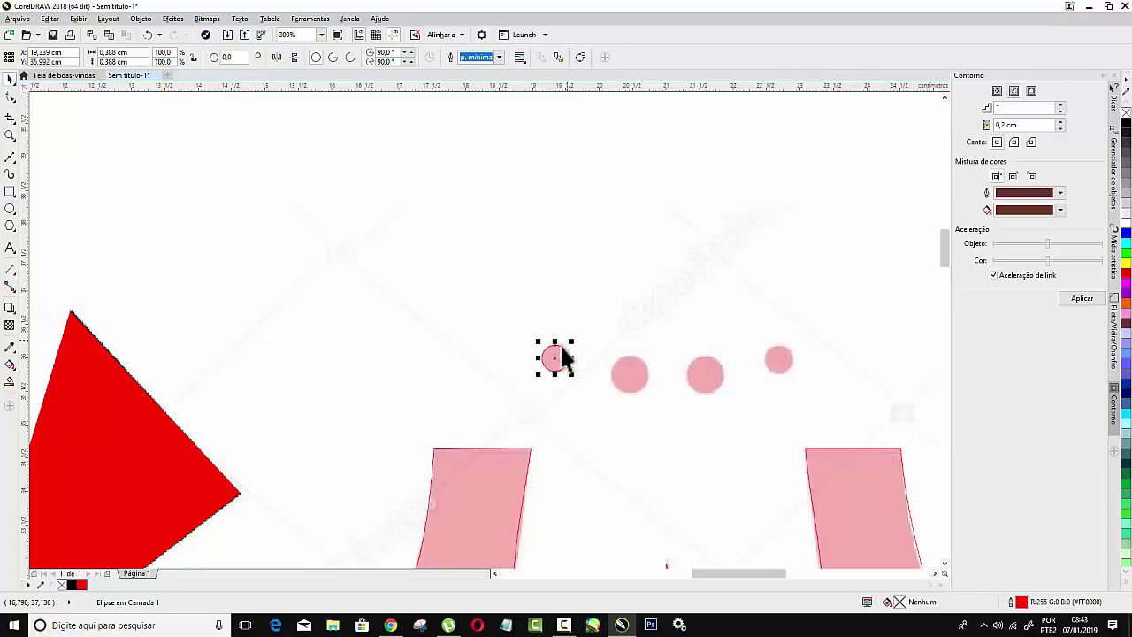
{"action": "mouse_move", "coordinate": [562, 352]}
{"action": "left_mouse_down"}
{"action": "mouse_move", "coordinate": [641, 372]}
{"action": "mouse_move", "coordinate": [617, 371]}
{"action": "mouse_move", "coordinate": [654, 398]}
{"action": "mouse_move", "coordinate": [775, 367]}
{"action": "mouse_move", "coordinate": [763, 341]}
{"action": "left_mouse_up"}
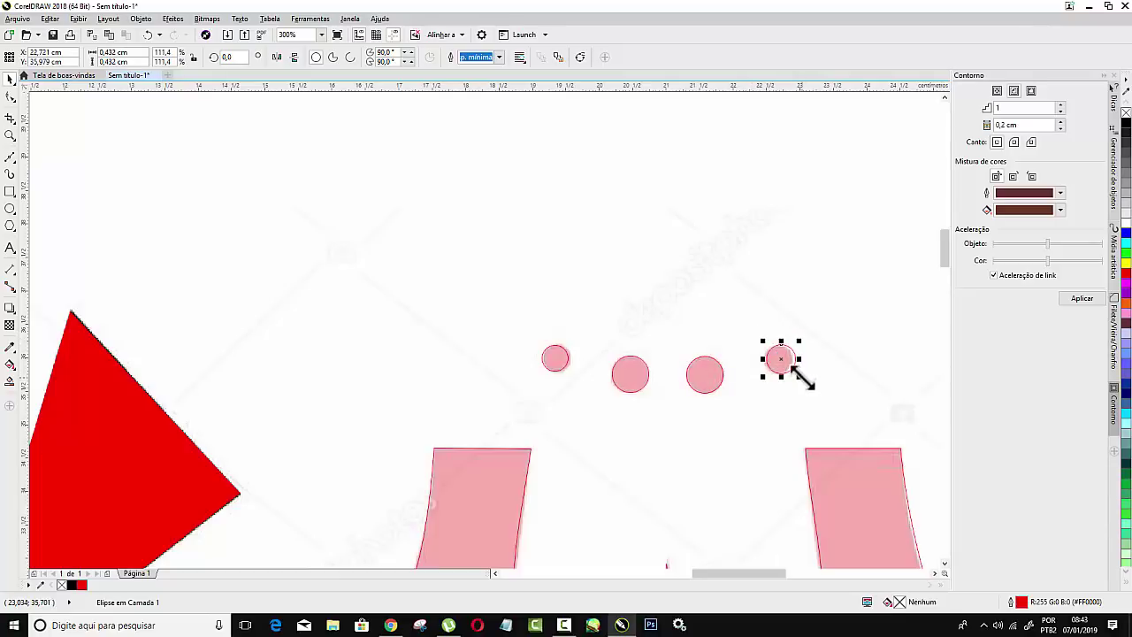
{"action": "left_click_drag", "start_coordinate": [803, 377], "coordinate": [778, 362]}
Fill the dress bright pink and remove its outline.
{"action": "scroll", "coordinate": [474, 248], "scroll_direction": "down", "scroll_amount": 4}
{"action": "left_click", "coordinate": [450, 250]}
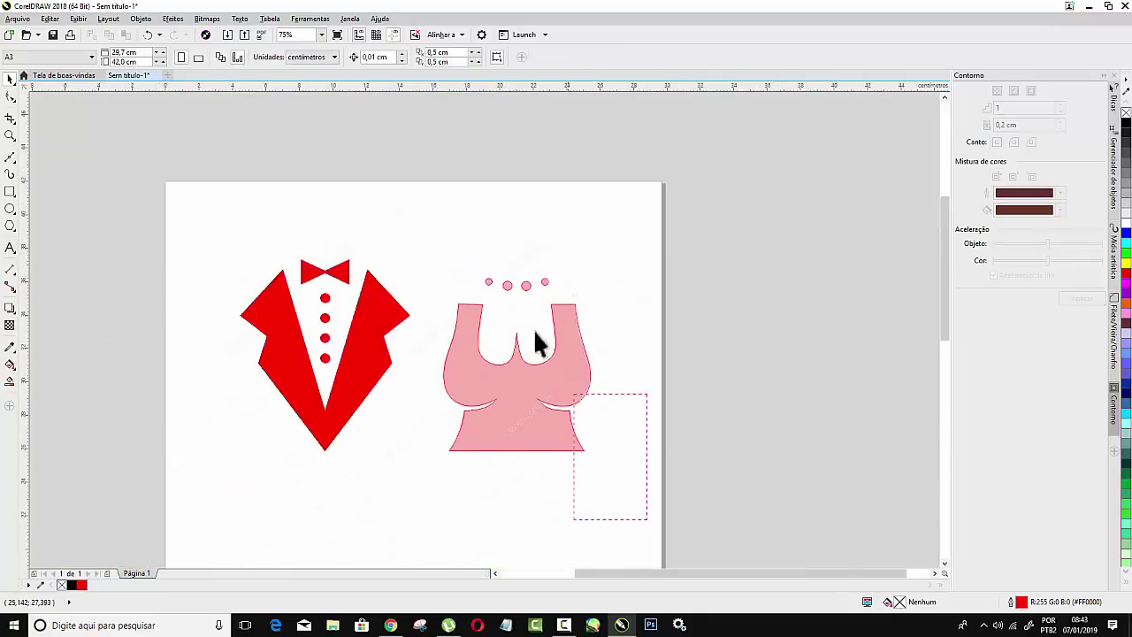
{"action": "left_click_drag", "start_coordinate": [535, 339], "coordinate": [400, 203]}
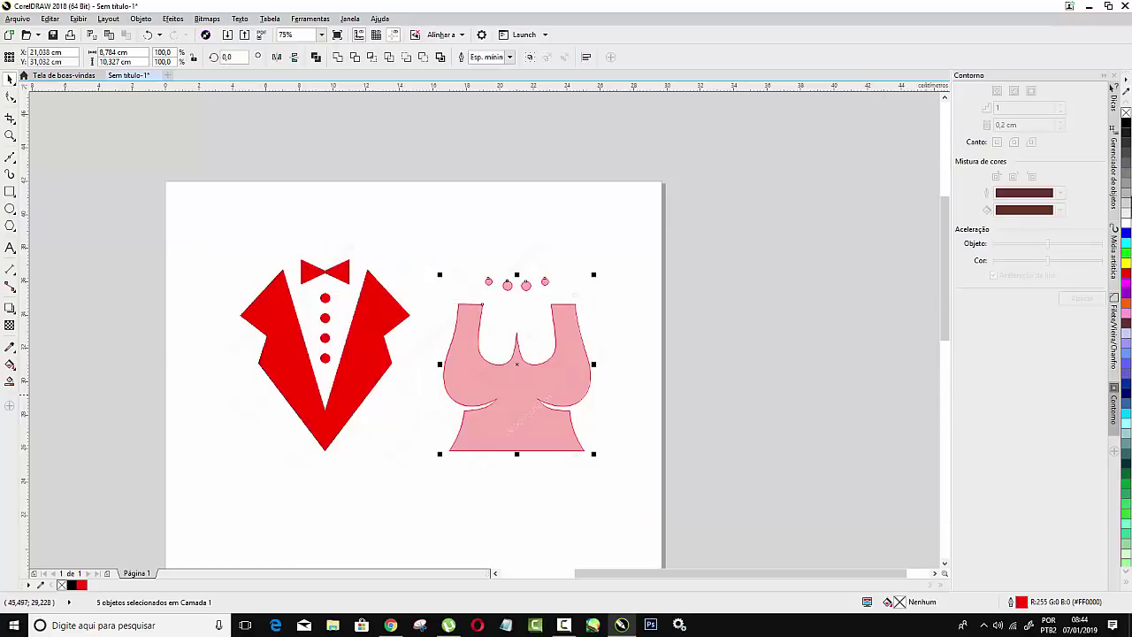
{"action": "left_click", "coordinate": [1126, 313]}
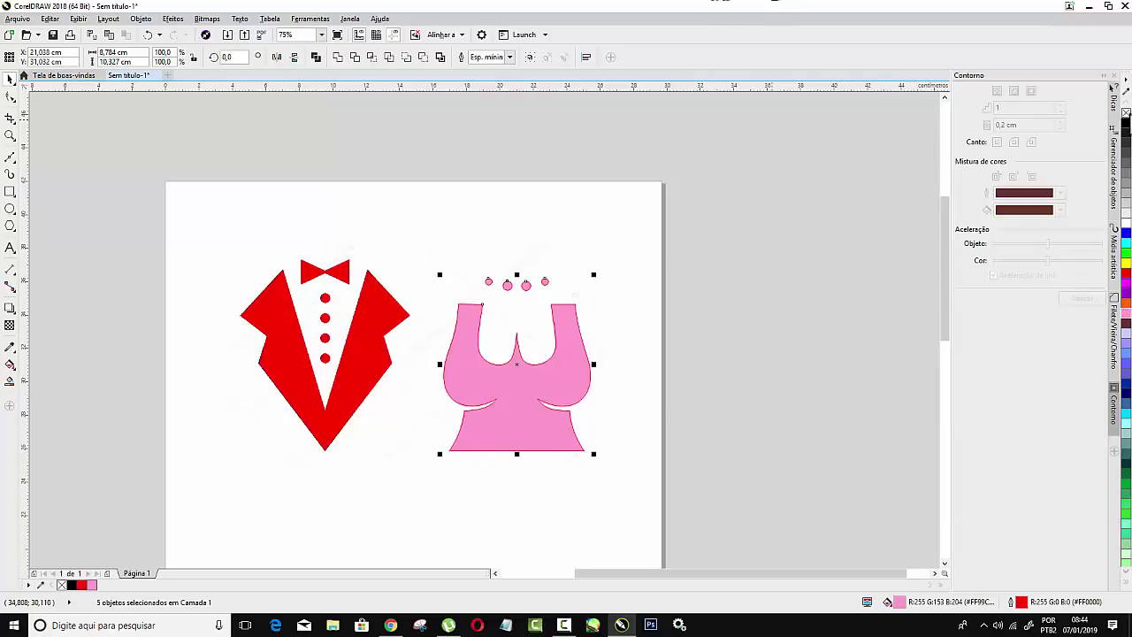
{"action": "right_click", "coordinate": [1126, 112]}
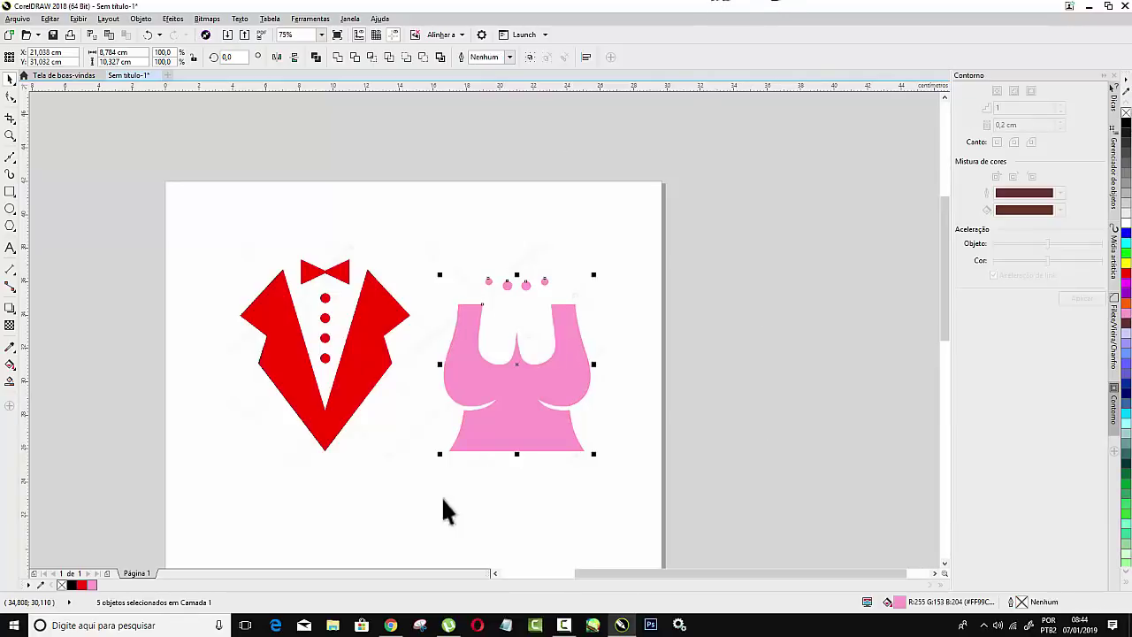
{"action": "left_click", "coordinate": [443, 279]}
Fill the tuxedo black and move both figures down below the original picture.
{"action": "scroll", "coordinate": [369, 259], "scroll_direction": "down", "scroll_amount": 4}
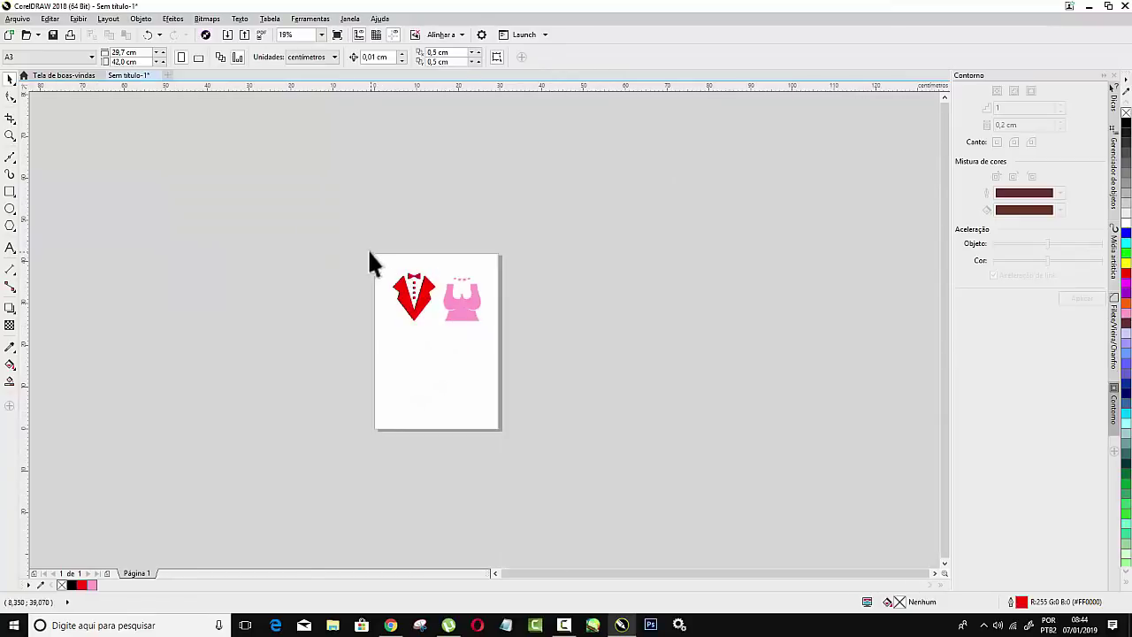
{"action": "scroll", "coordinate": [336, 261], "scroll_direction": "up", "scroll_amount": 2}
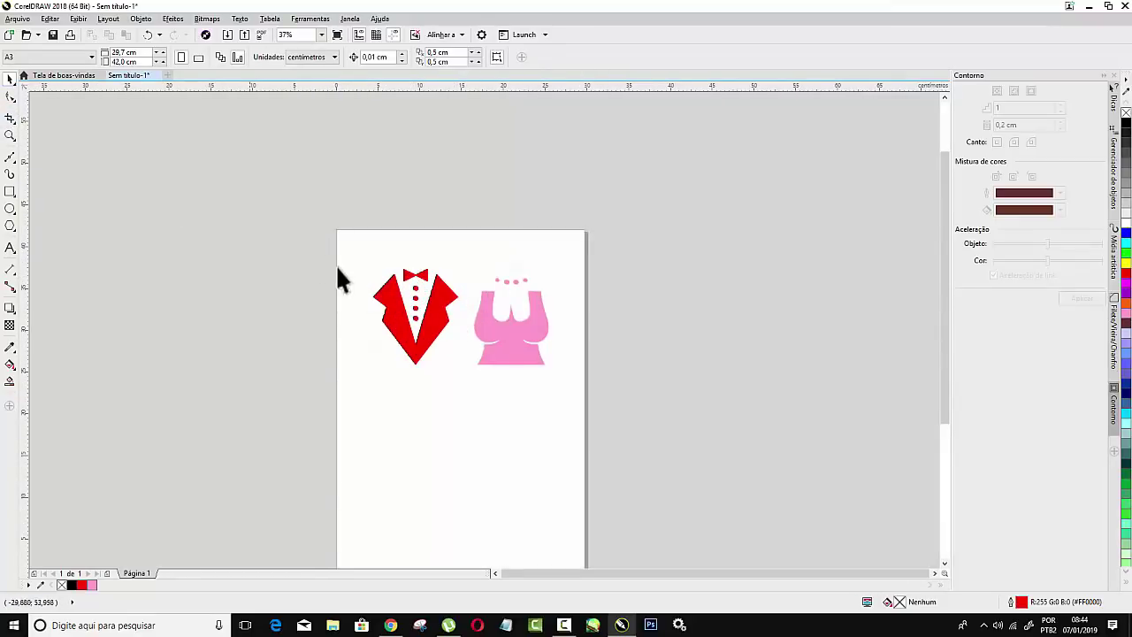
{"action": "left_click_drag", "start_coordinate": [476, 418], "coordinate": [476, 417]}
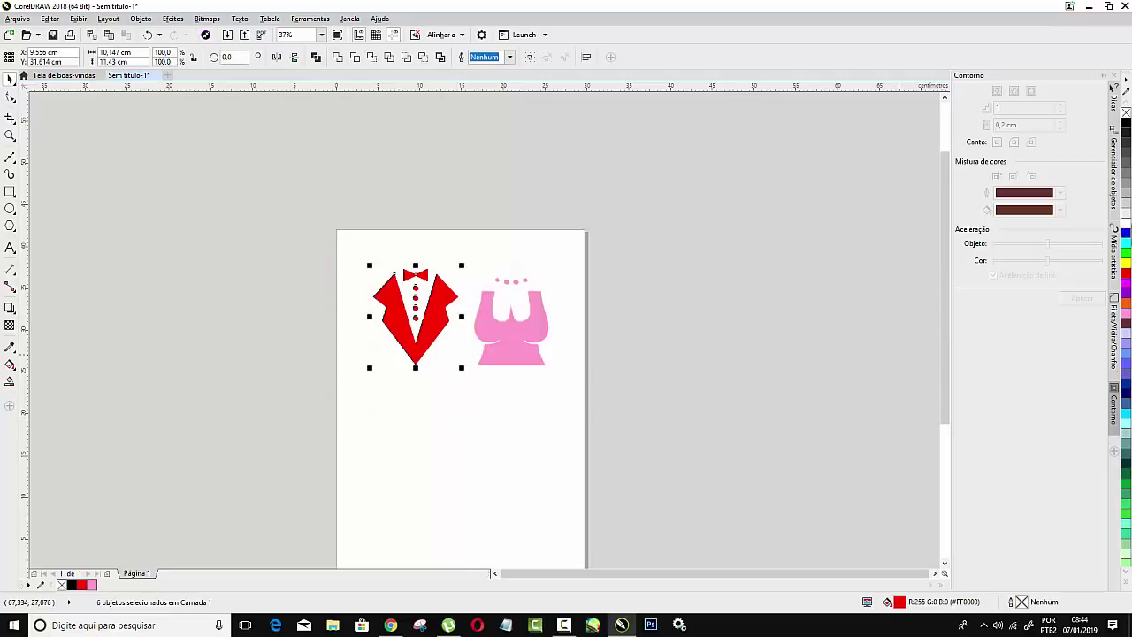
{"action": "left_click", "coordinate": [1127, 126]}
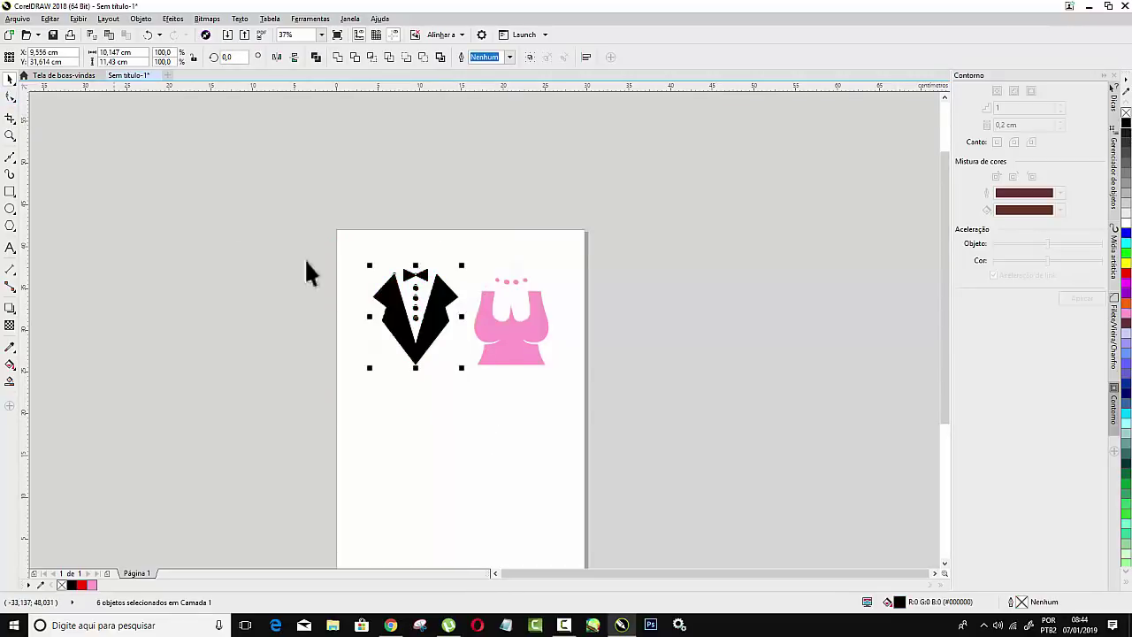
{"action": "left_click_drag", "start_coordinate": [478, 354], "coordinate": [654, 421]}
{"action": "left_click_drag", "start_coordinate": [516, 339], "coordinate": [522, 497]}
Unlock and delete the original bitmap picture.
{"action": "left_click", "coordinate": [397, 239]}
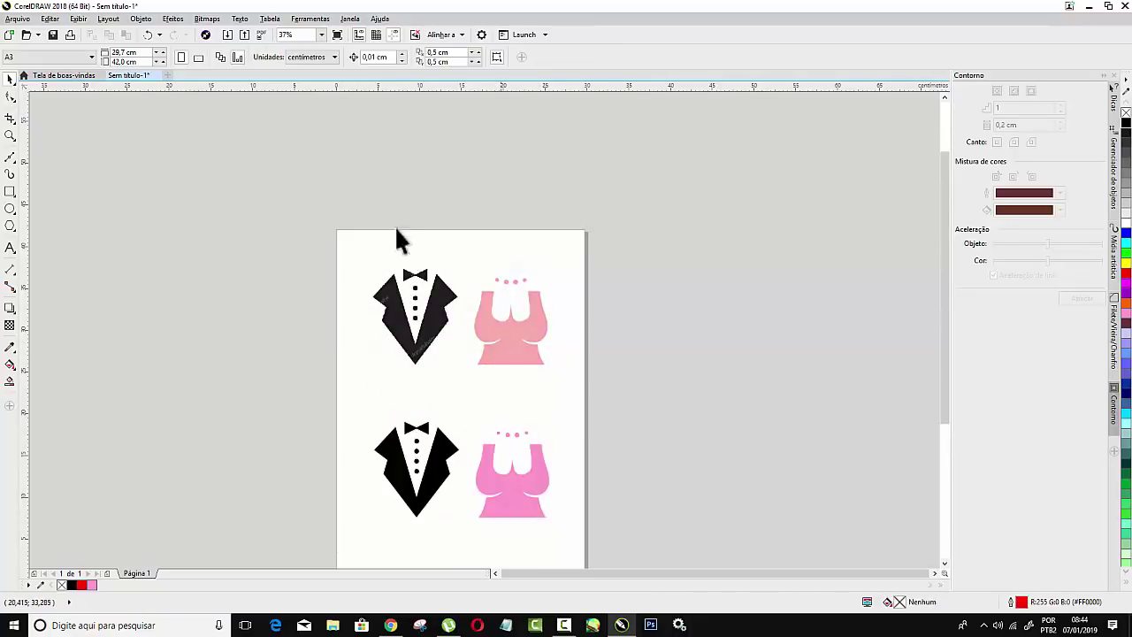
{"action": "right_click", "coordinate": [495, 324]}
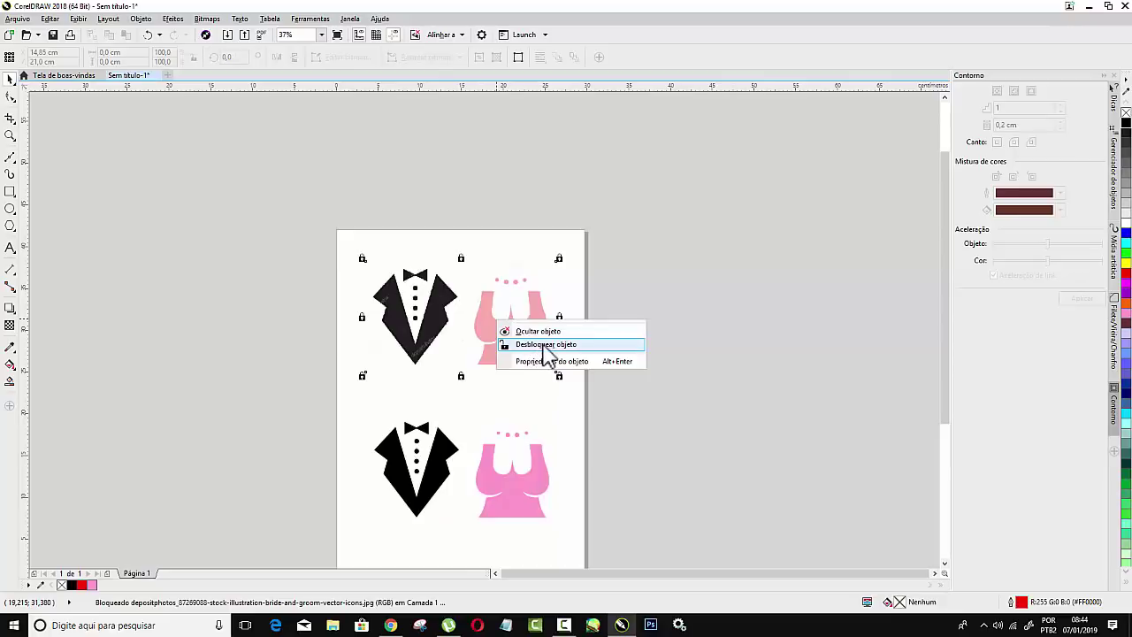
{"action": "left_click", "coordinate": [545, 346]}
{"action": "key", "text": "Delete"}
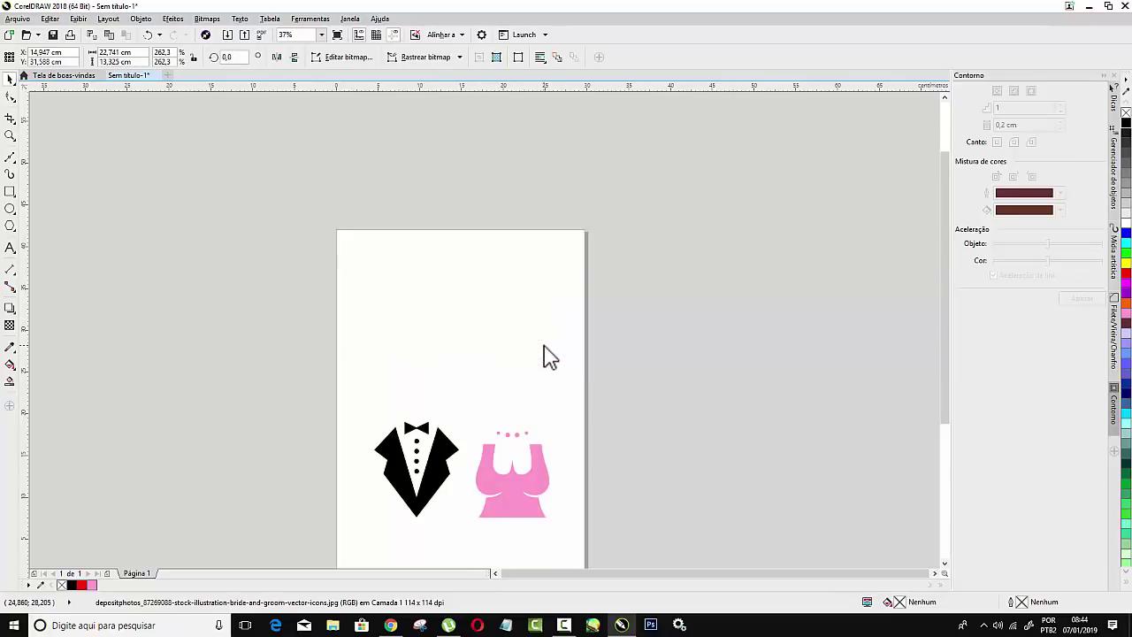
Scale the tuxedo and dress up together past the page edges and reposition them.
{"action": "left_click_drag", "start_coordinate": [333, 380], "coordinate": [620, 565]}
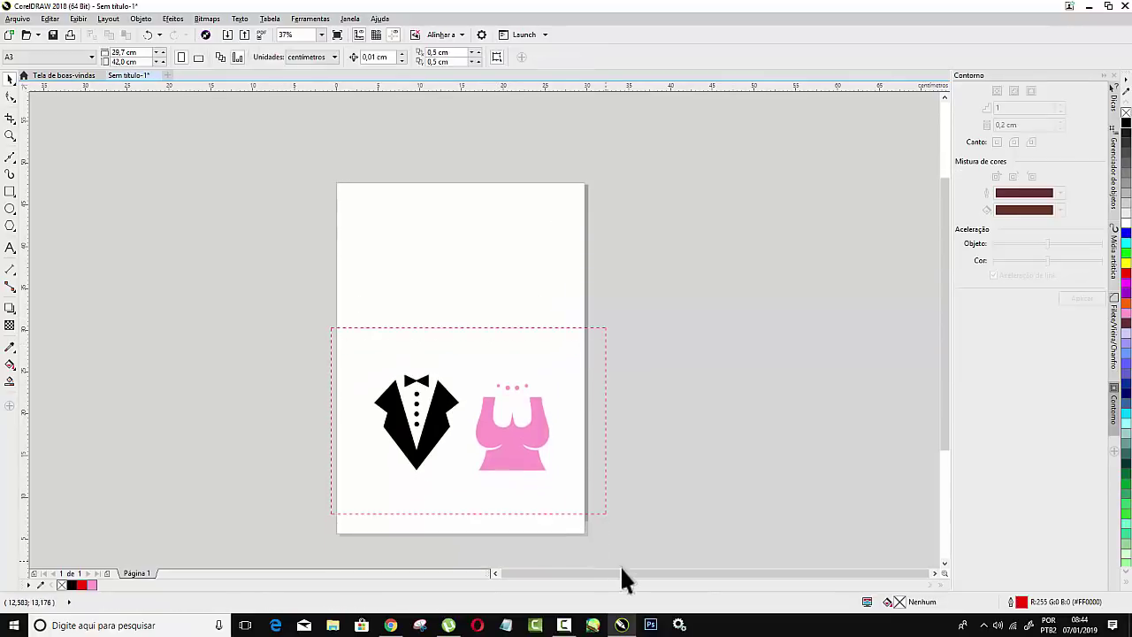
{"action": "left_click_drag", "start_coordinate": [369, 372], "coordinate": [140, 244]}
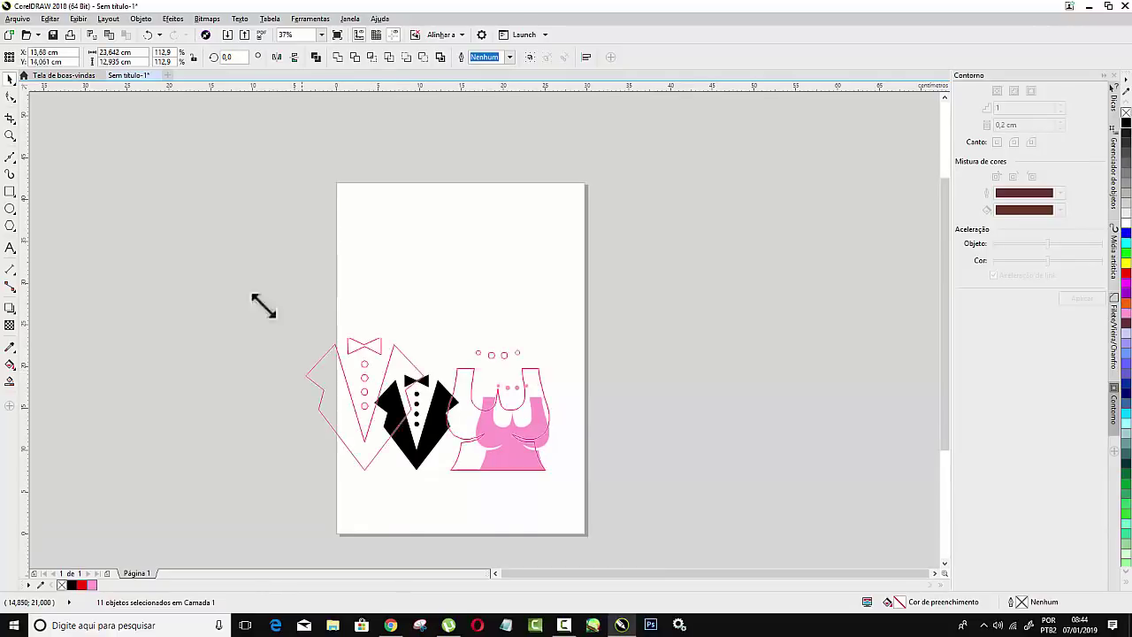
{"action": "left_click_drag", "start_coordinate": [433, 368], "coordinate": [531, 291]}
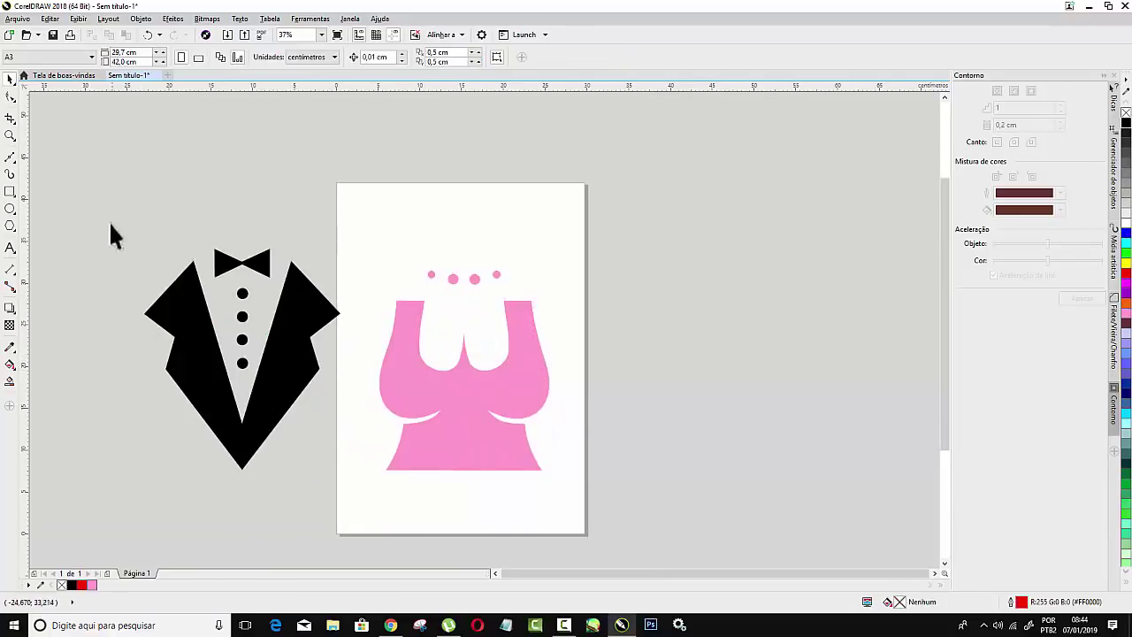
{"action": "left_click_drag", "start_coordinate": [517, 500], "coordinate": [576, 508]}
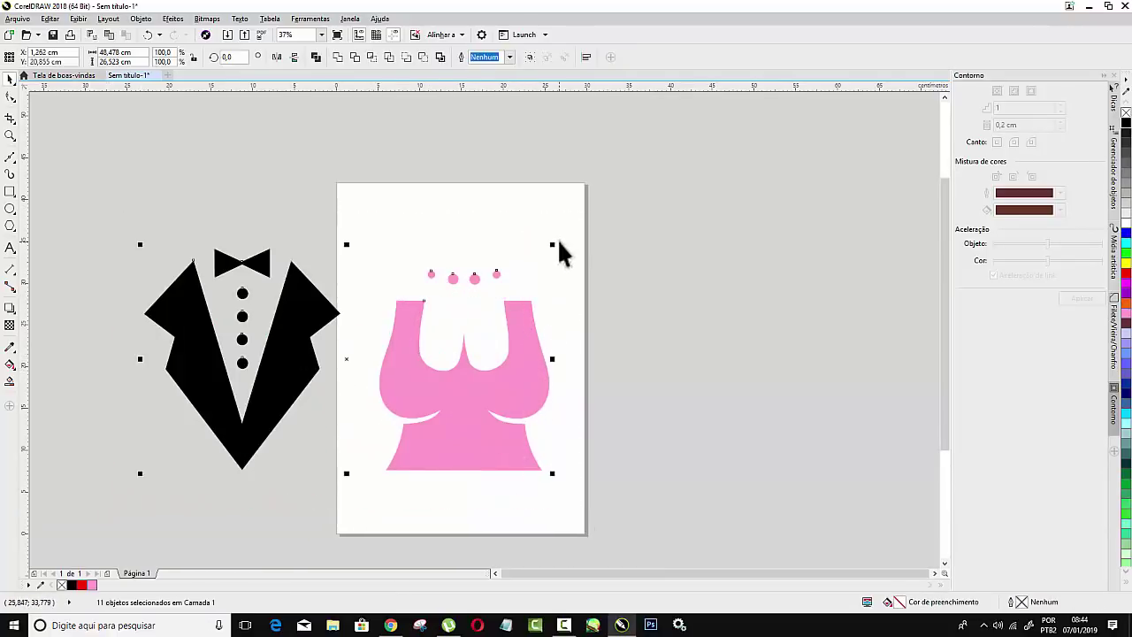
{"action": "left_click_drag", "start_coordinate": [557, 245], "coordinate": [713, 156]}
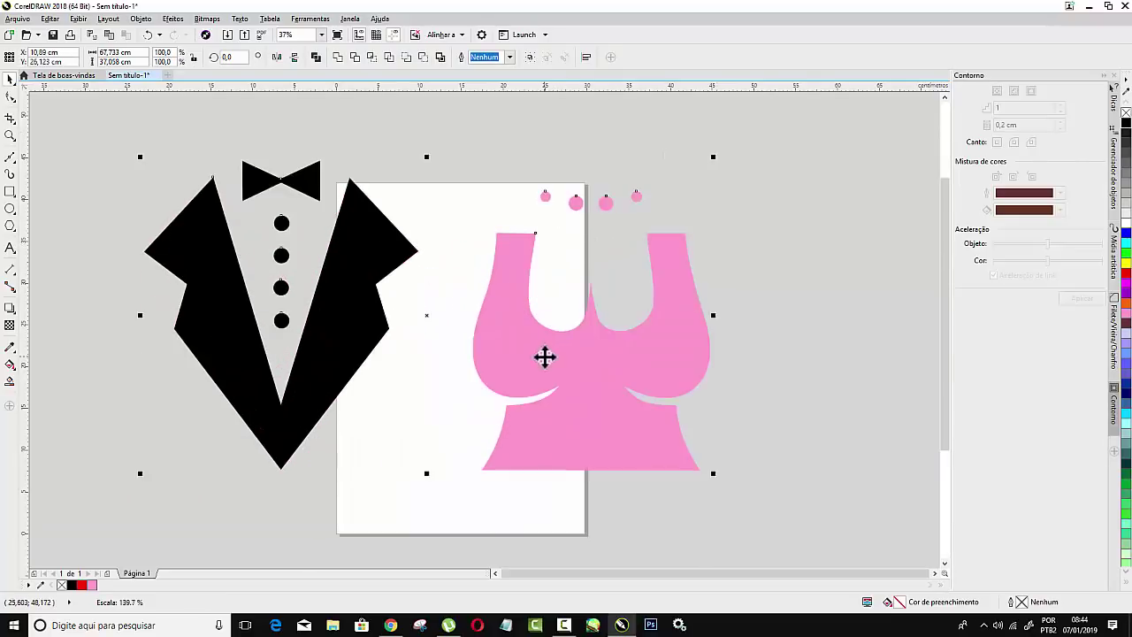
{"action": "left_click_drag", "start_coordinate": [543, 357], "coordinate": [579, 362]}
{"action": "left_click", "coordinate": [156, 364]}
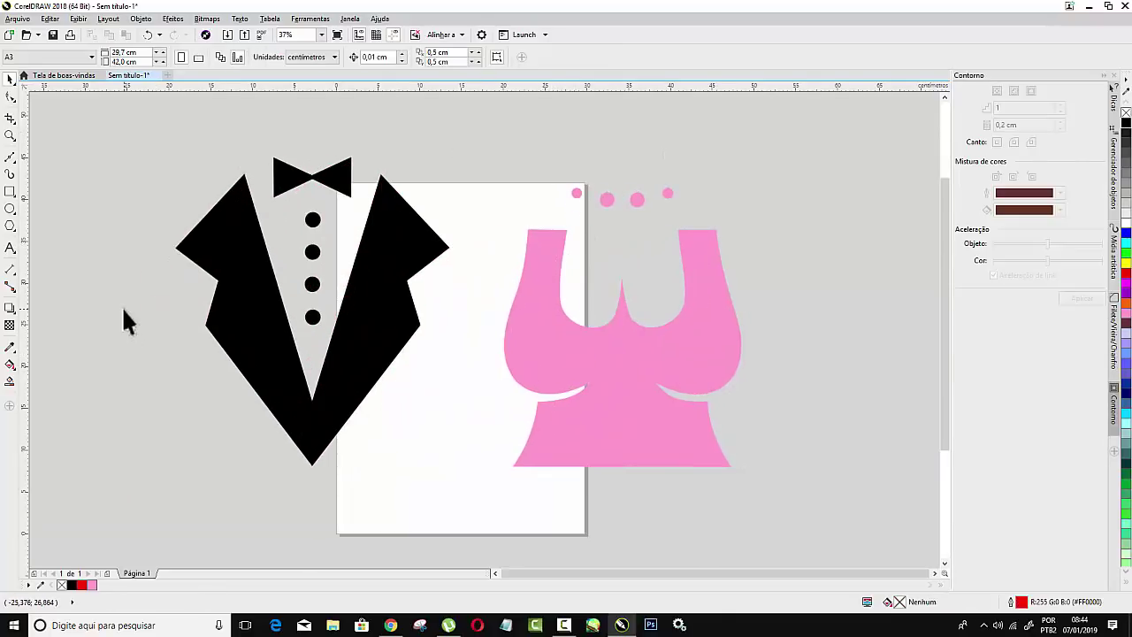